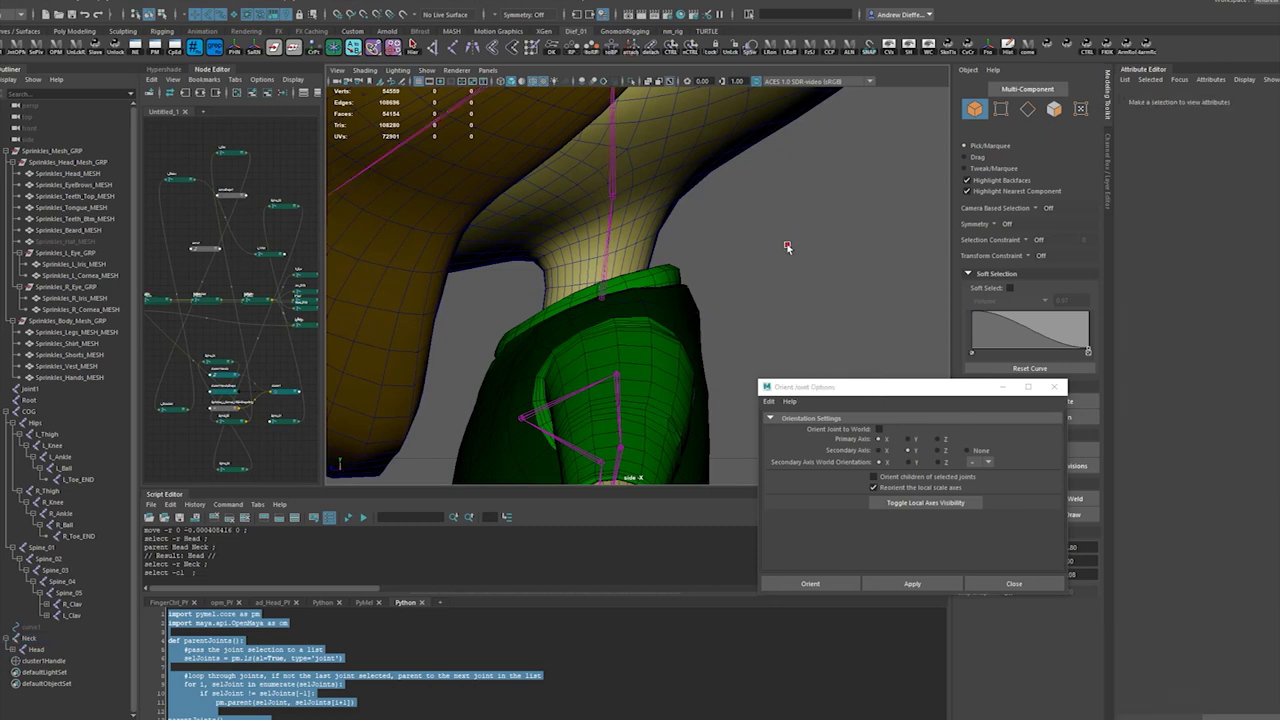
# - Orient the Neck joint with X as primary axis, Y as secondary axis and X as the secondary axis world orientation
pyautogui.click(604, 310)
pyautogui.click(912, 583)
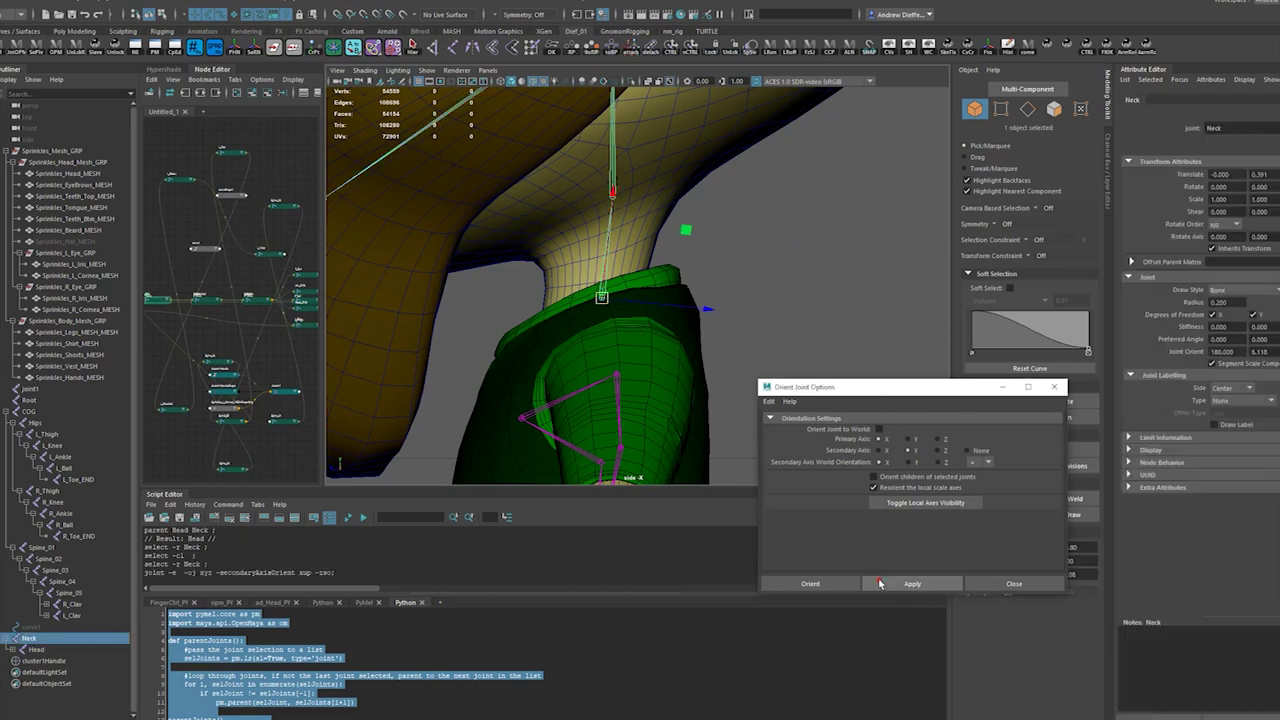
pyautogui.click(802, 254)
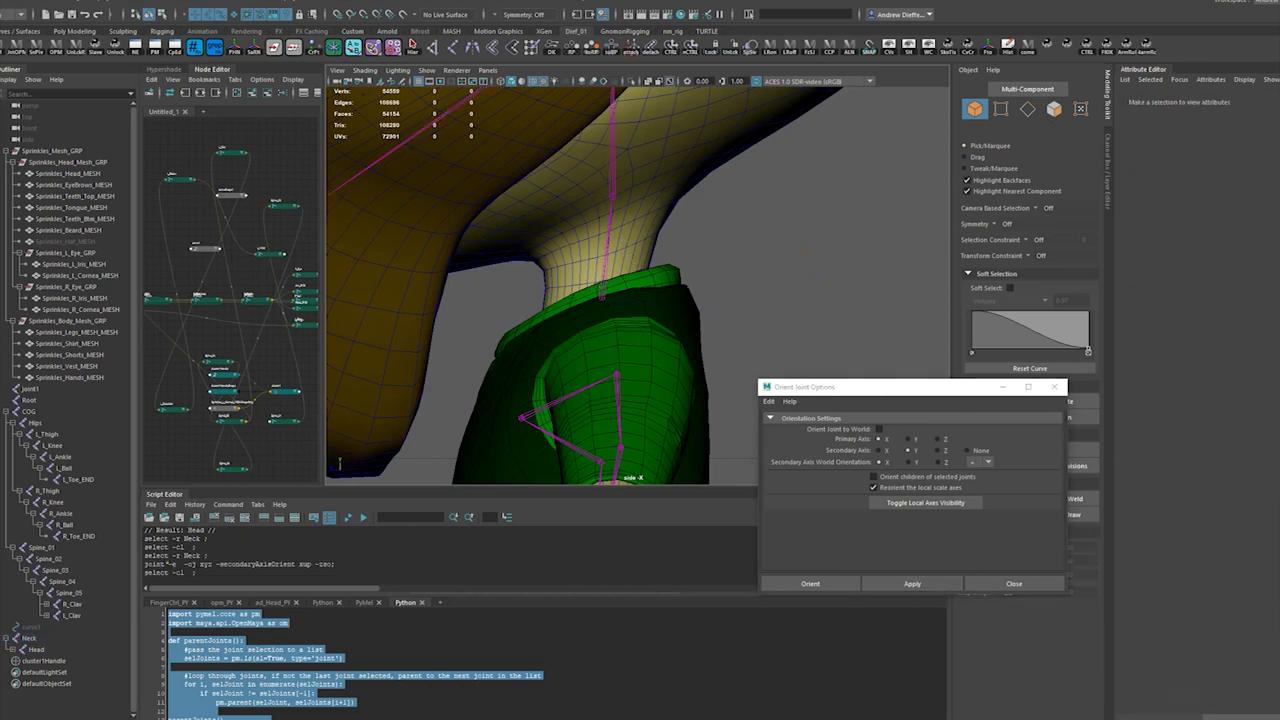
# - Try parenting the Neck joint under Spine_05, and undo it
pyautogui.click(35, 638)
pyautogui.moveTo(35, 638); pyautogui.dragTo(68, 596, button='middle')
pyautogui.click(66, 595)
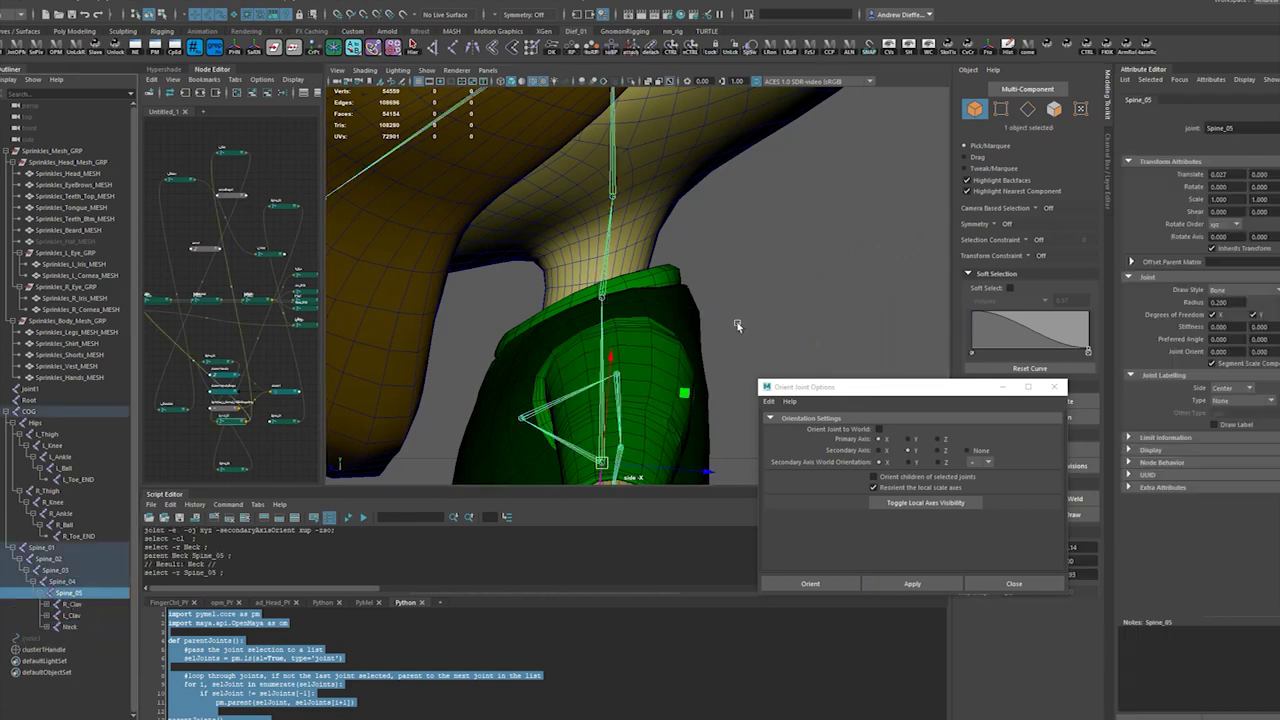
pyautogui.keyDown('alt'); pyautogui.moveTo(737, 326); pyautogui.dragTo(760, 252); pyautogui.keyUp('alt')
pyautogui.hotkey('ctrl', 'z')
pyautogui.hotkey('ctrl', 'z')
# - Duplicate the Spine_05 joint and delete the R_Clav and L_Clav joints under the copy
pyautogui.click(68, 594)
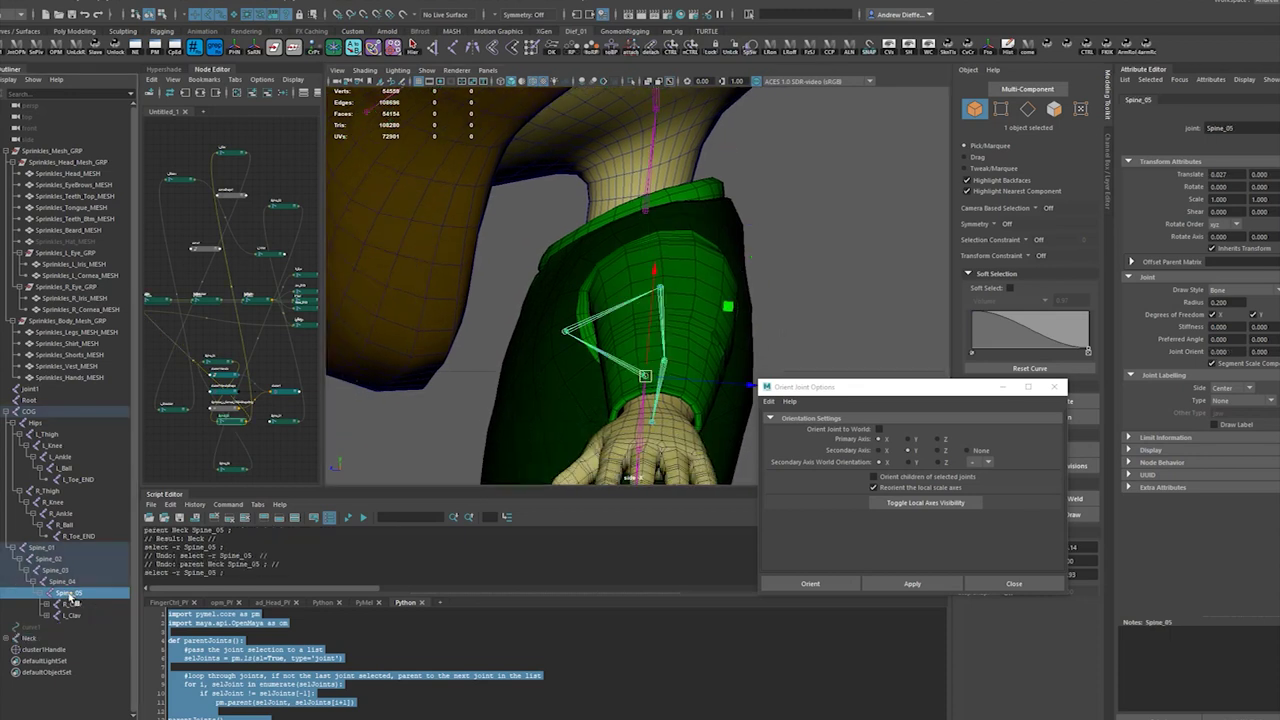
pyautogui.hotkey('ctrl', 'd')
pyautogui.click(41, 627)
pyautogui.moveTo(60, 639); pyautogui.dragTo(77, 650)
pyautogui.press('Delete')
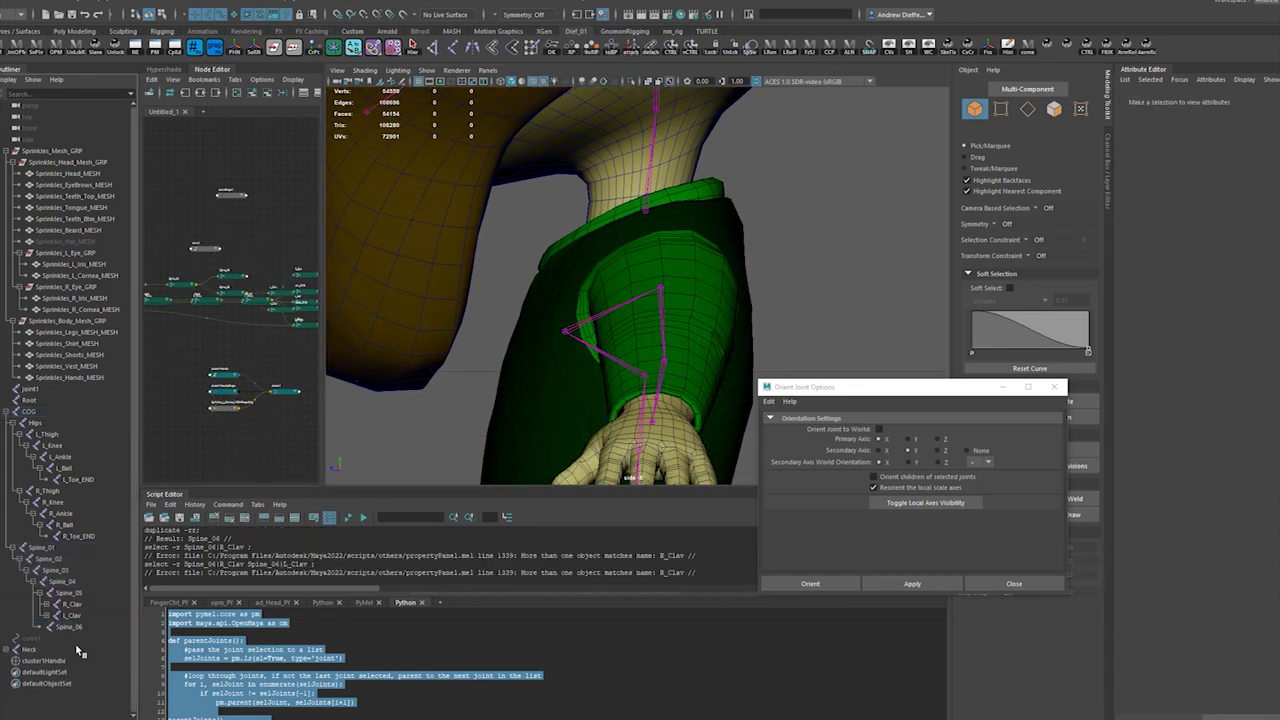
# - Raise the duplicate Spine_06 joint about 0.05 units to just below the neck base, and parent it and the Neck joint under Spine_05
pyautogui.click(68, 627)
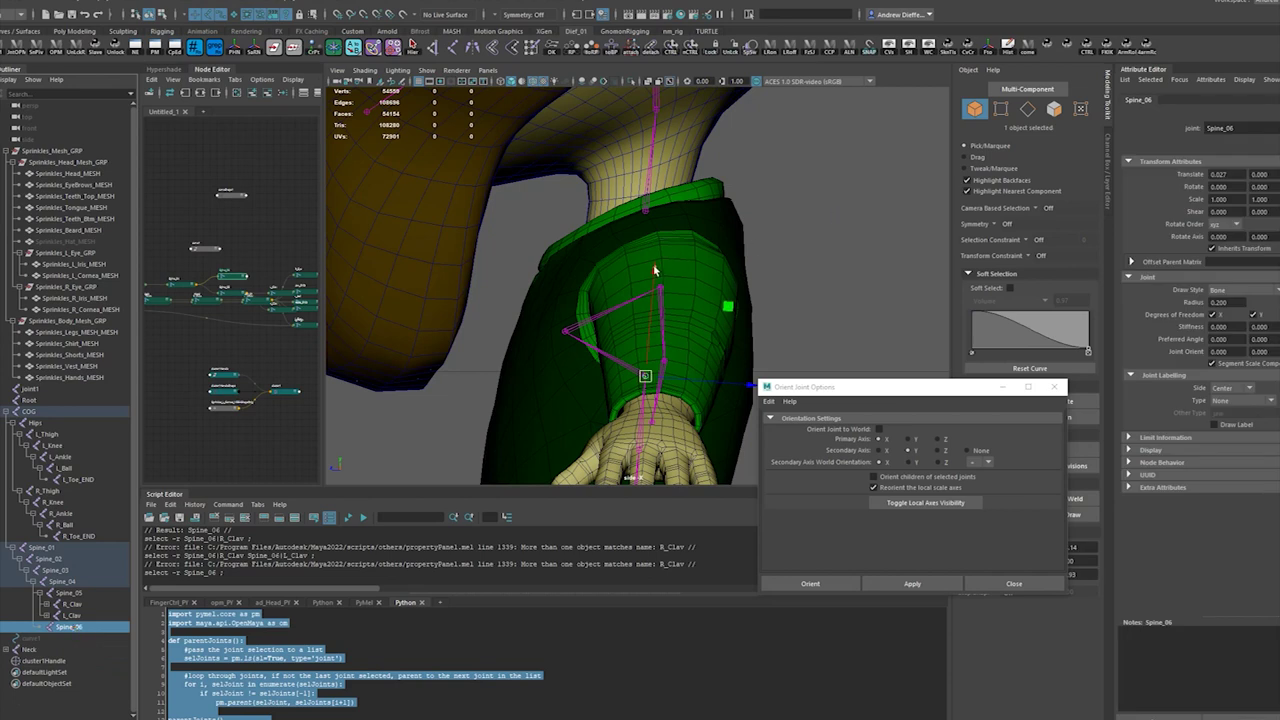
pyautogui.moveTo(653, 270); pyautogui.dragTo(726, 133, button='middle')
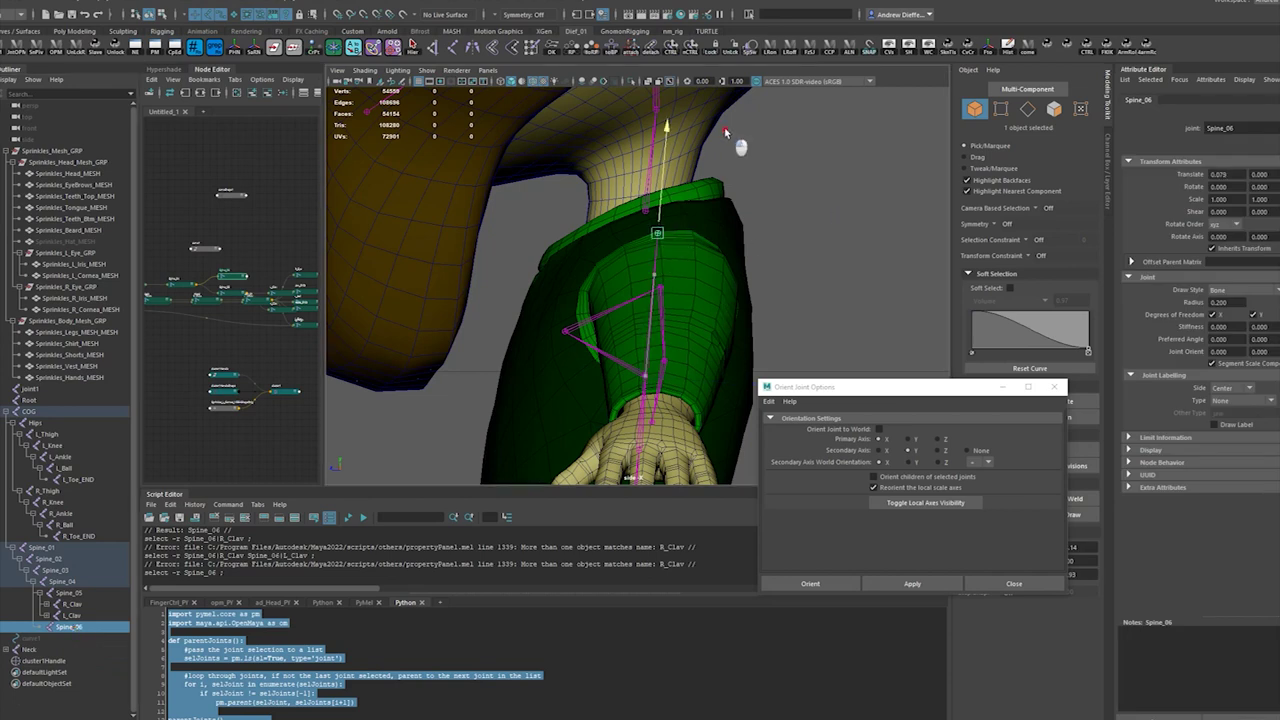
pyautogui.moveTo(68, 626); pyautogui.dragTo(76, 598, button='middle')
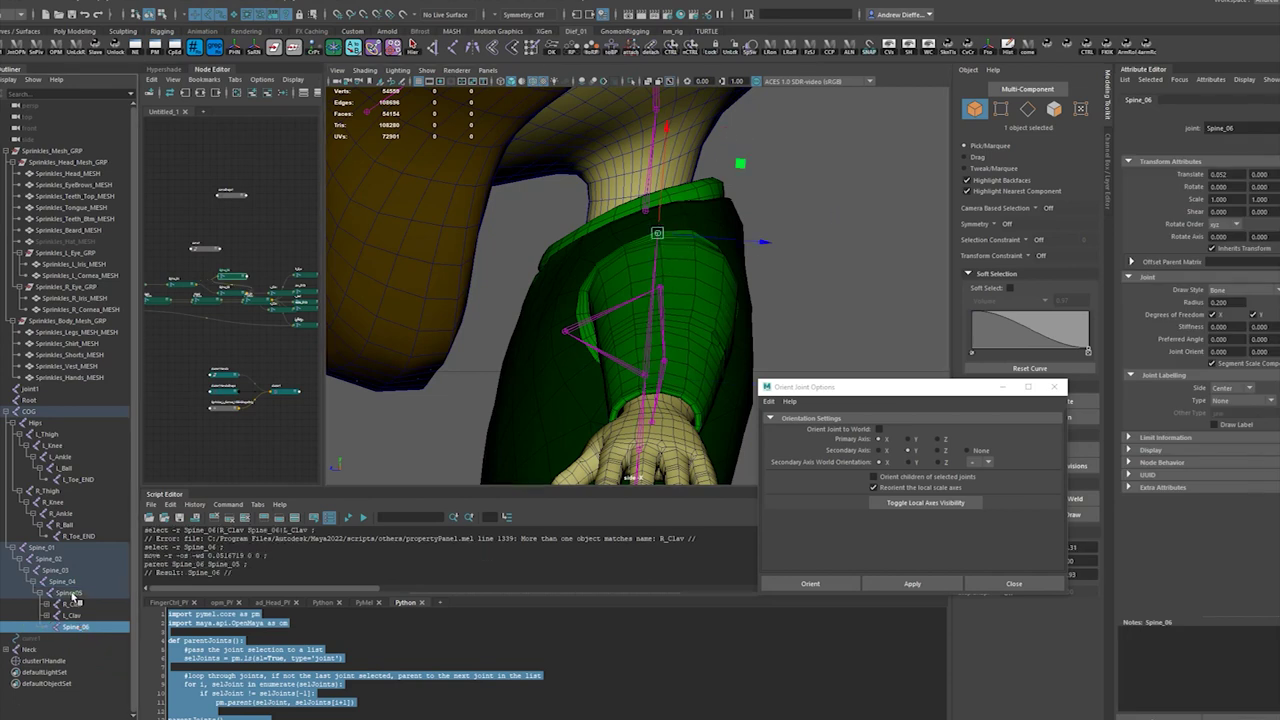
pyautogui.click(28, 649)
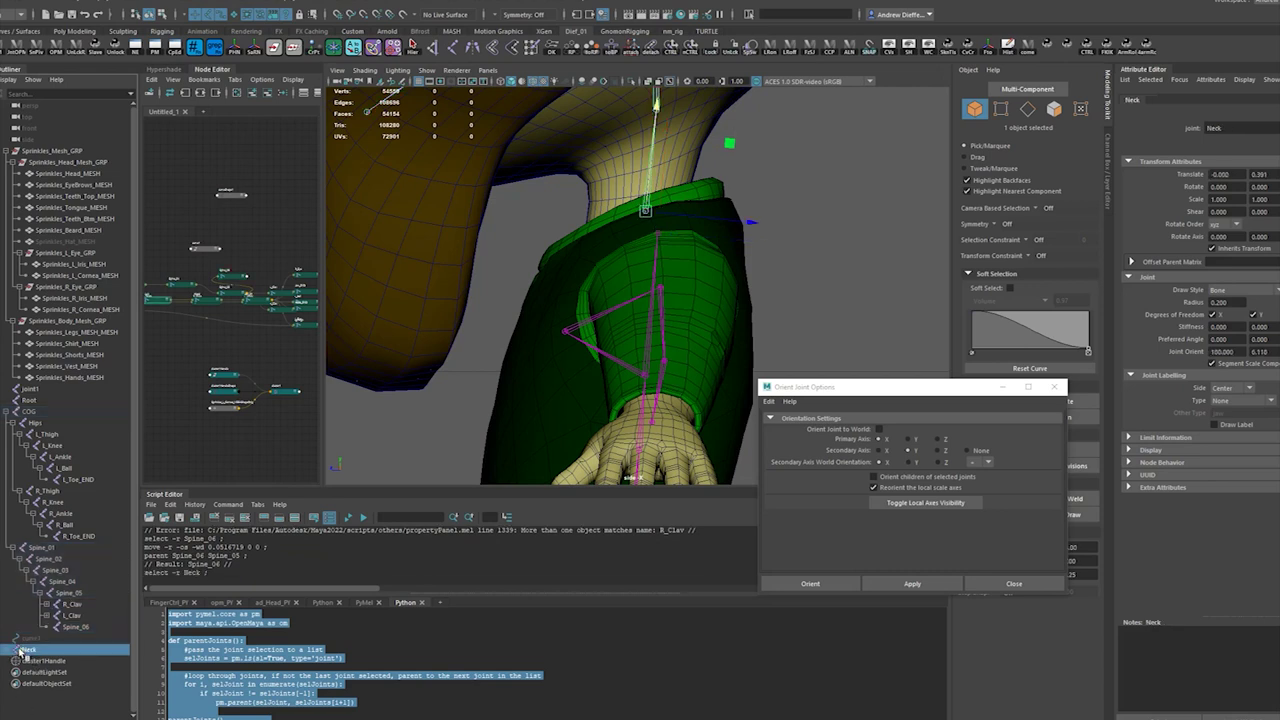
pyautogui.moveTo(45, 650); pyautogui.dragTo(68, 600, button='middle')
# - Rename the Spine_06 joint to Spine_END
pyautogui.click(75, 627)
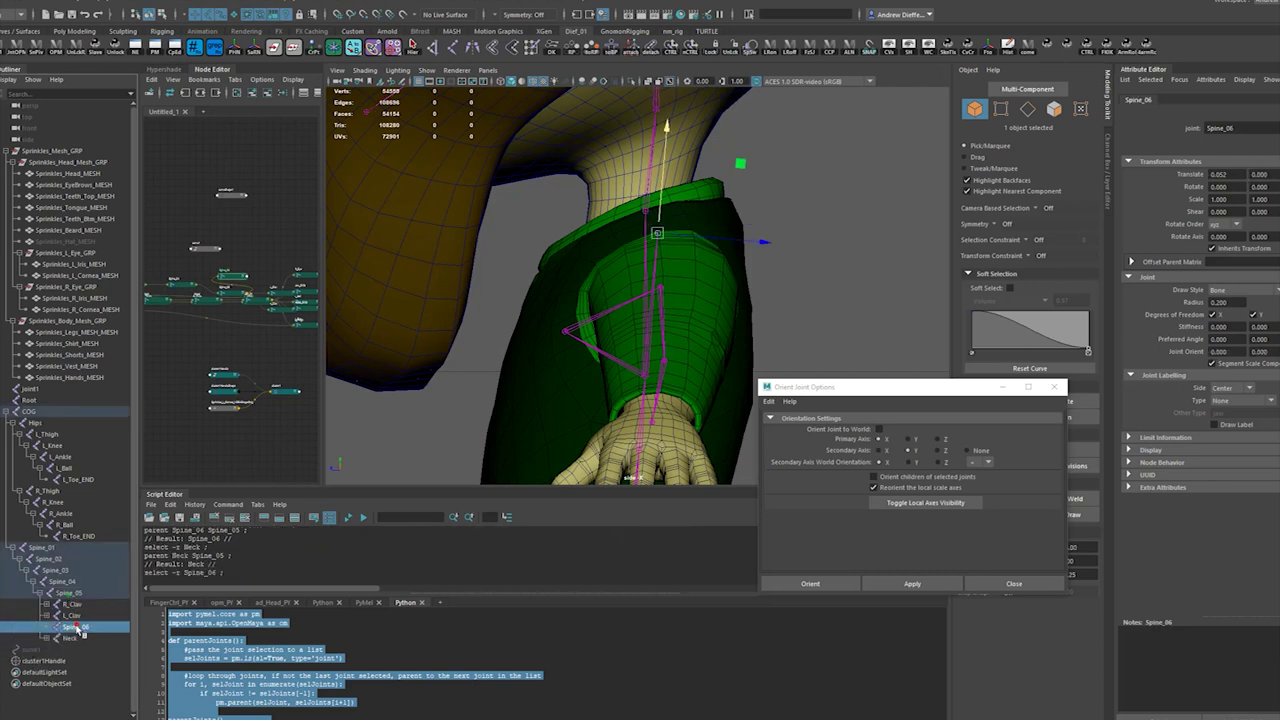
pyautogui.doubleClick(75, 627)
pyautogui.moveTo(80, 627); pyautogui.dragTo(105, 627)
pyautogui.write('END')
pyautogui.press('Return')
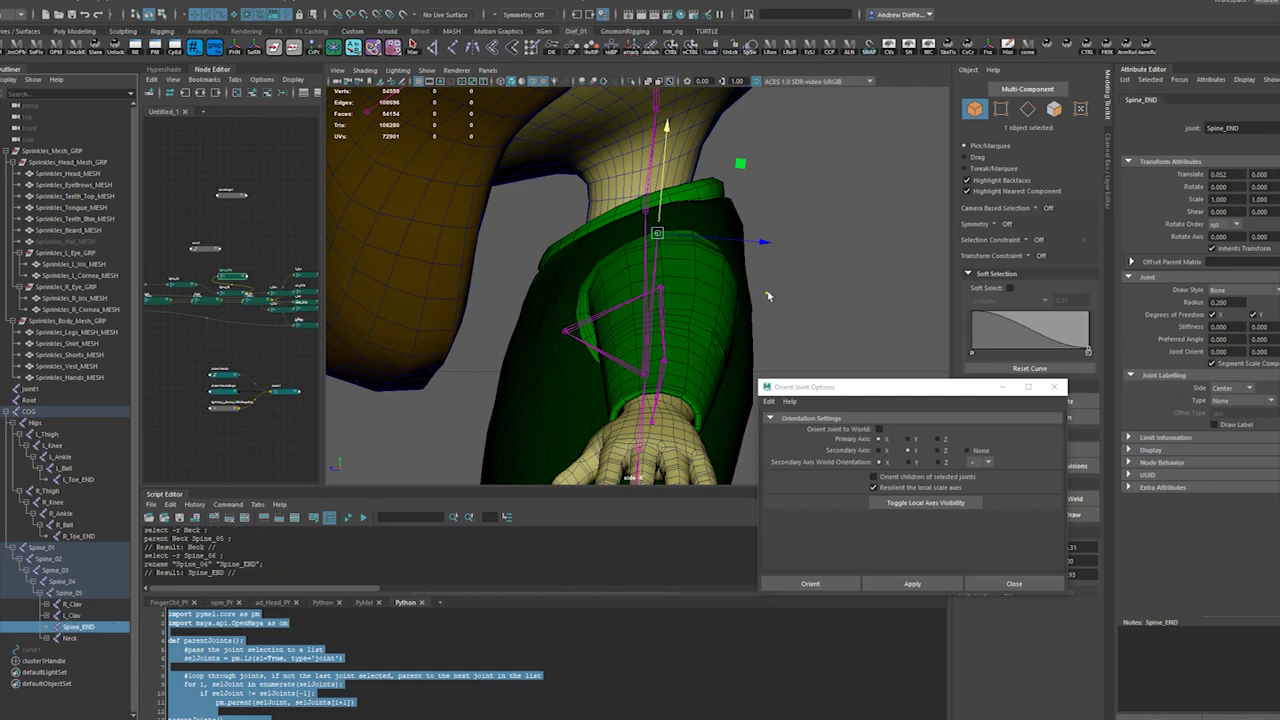
pyautogui.click(815, 277)
# - Examine how the Spine_05 and Neck joints connect, and view the whole character with its skeleton in perspective
pyautogui.keyDown('alt'); pyautogui.moveTo(780, 321); pyautogui.dragTo(778, 317); pyautogui.keyUp('alt')
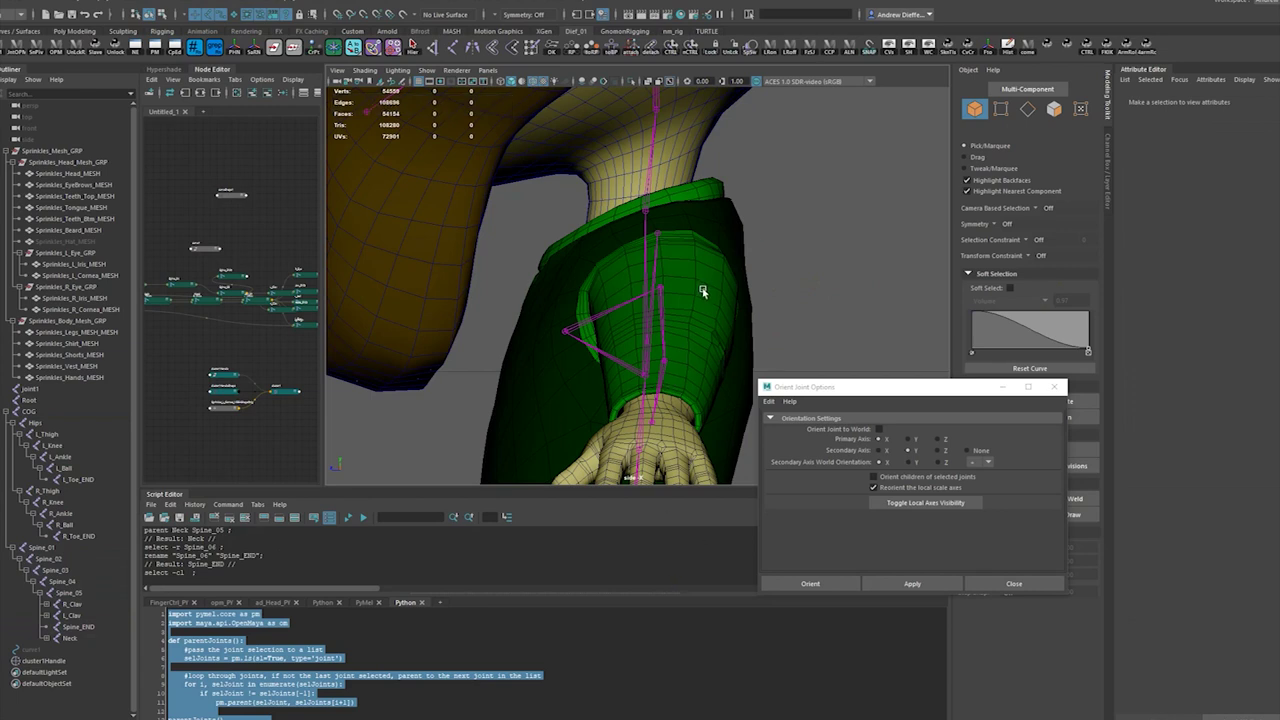
pyautogui.click(643, 241)
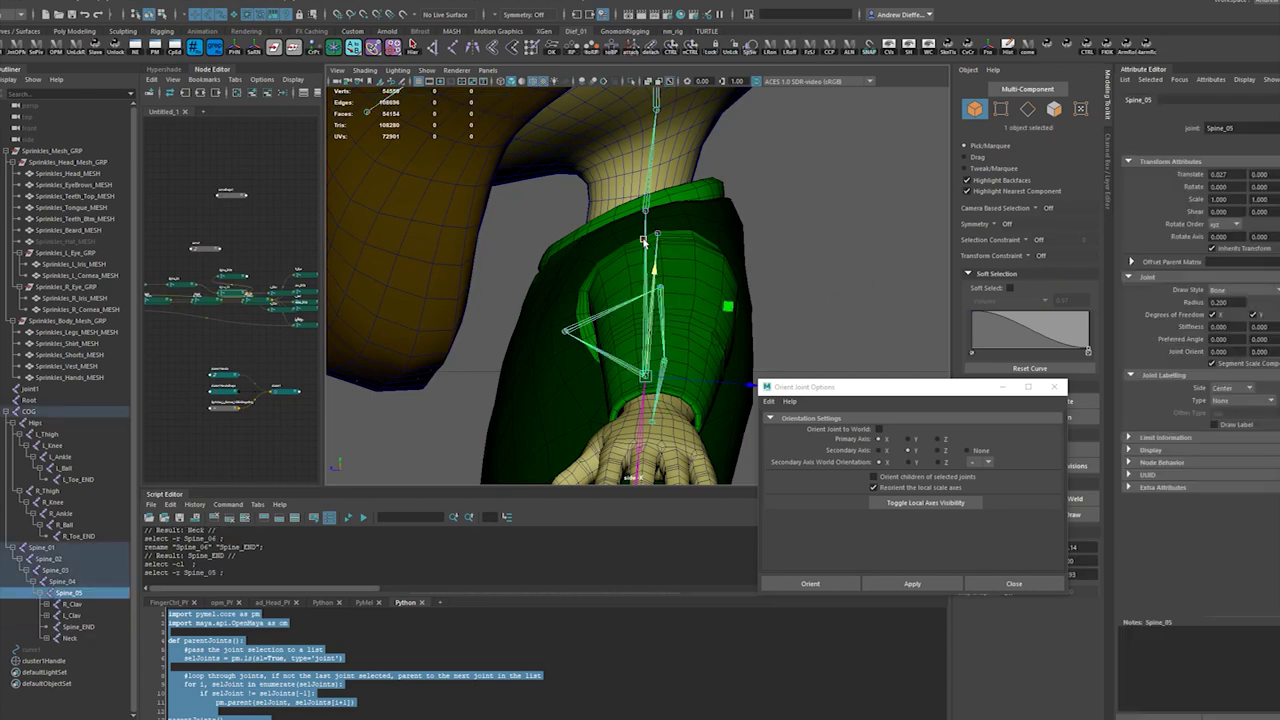
pyautogui.click(646, 200)
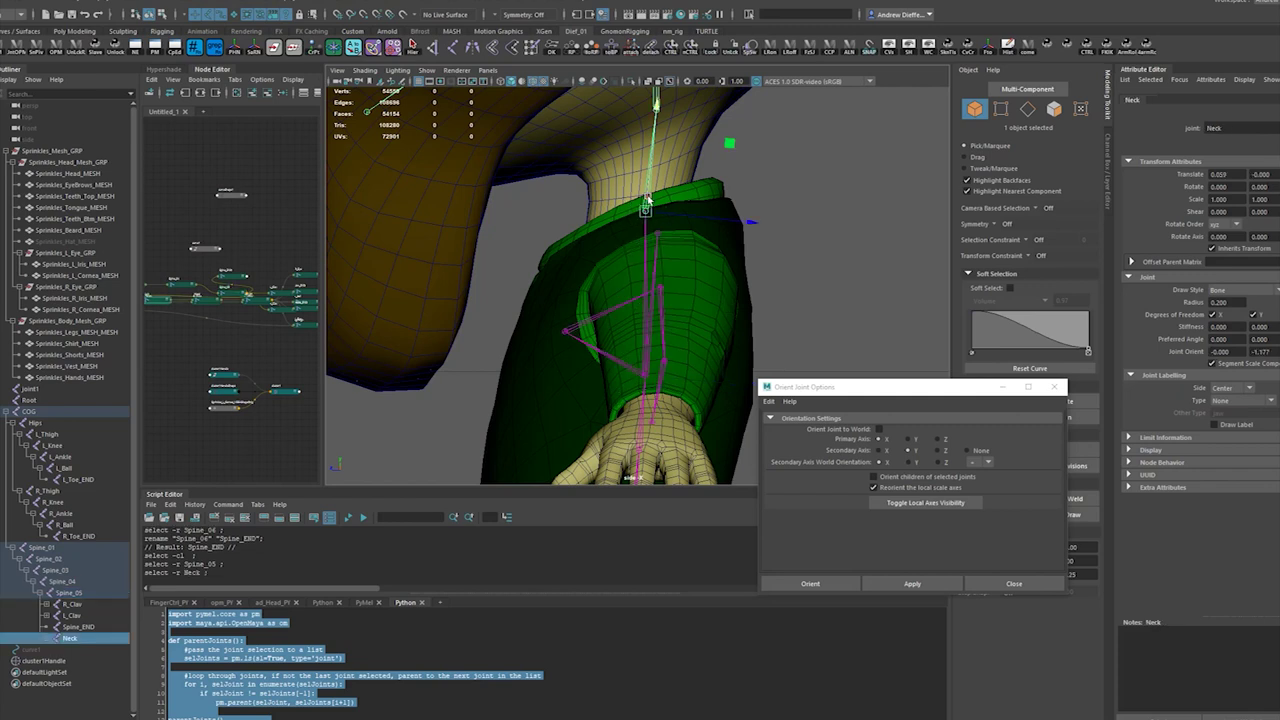
pyautogui.keyDown('alt'); pyautogui.moveTo(648, 197); pyautogui.dragTo(631, 349, button='middle'); pyautogui.keyUp('alt')
pyautogui.keyDown('alt'); pyautogui.moveTo(632, 350); pyautogui.dragTo(567, 336); pyautogui.keyUp('alt')
pyautogui.press('space')
pyautogui.keyDown('alt'); pyautogui.moveTo(568, 334); pyautogui.dragTo(590, 258, button='middle'); pyautogui.keyUp('alt')
pyautogui.scroll(-3, 590, 260)
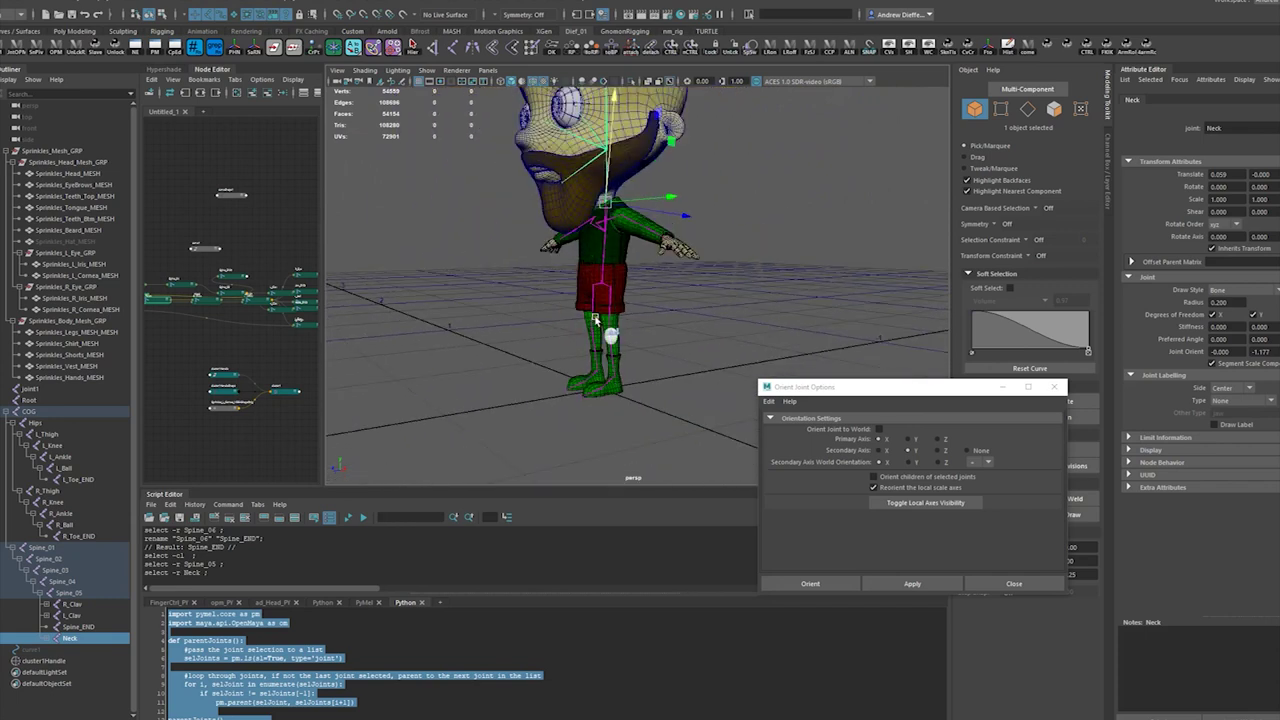
pyautogui.scroll(2, 596, 319)
pyautogui.keyDown('alt'); pyautogui.moveTo(597, 322); pyautogui.dragTo(608, 386); pyautogui.keyUp('alt')
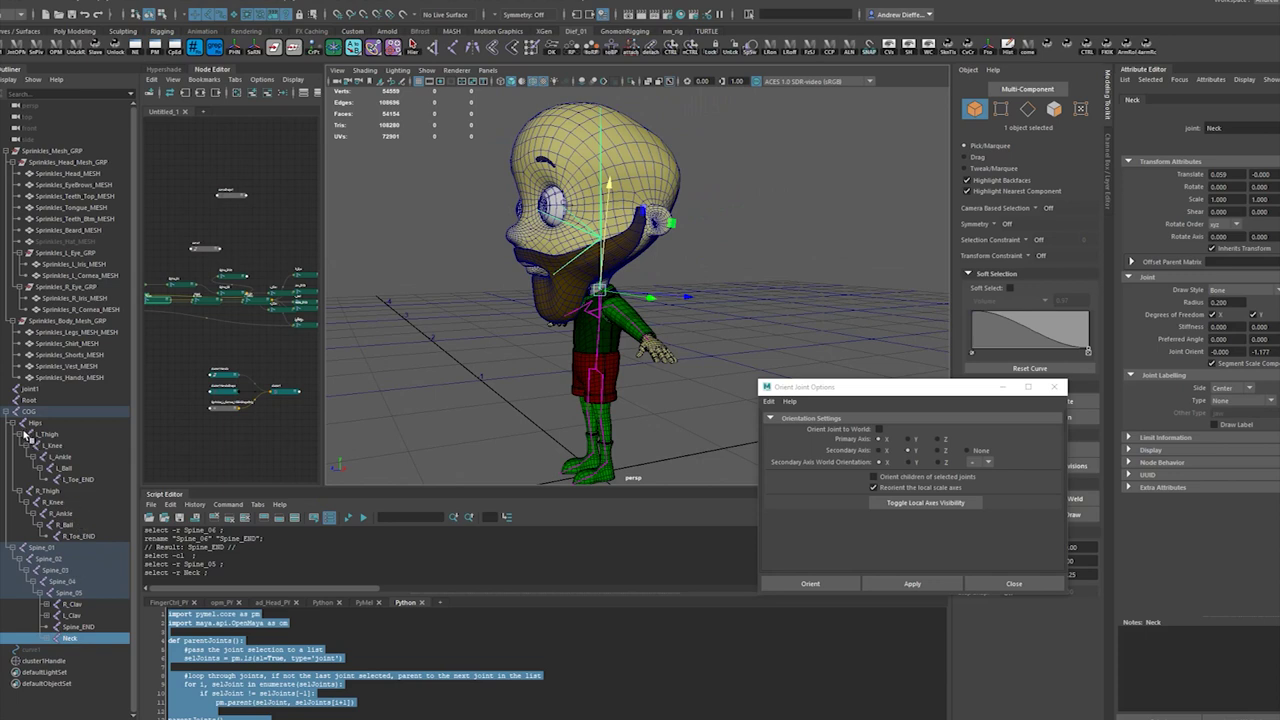
# - Bind Sprinkles_Body_Mesh_GRP to the COG, hip, leg, spine, clavicle and Neck joints, leaving out the END, Head, jaw and eye joints
pyautogui.click(50, 640)
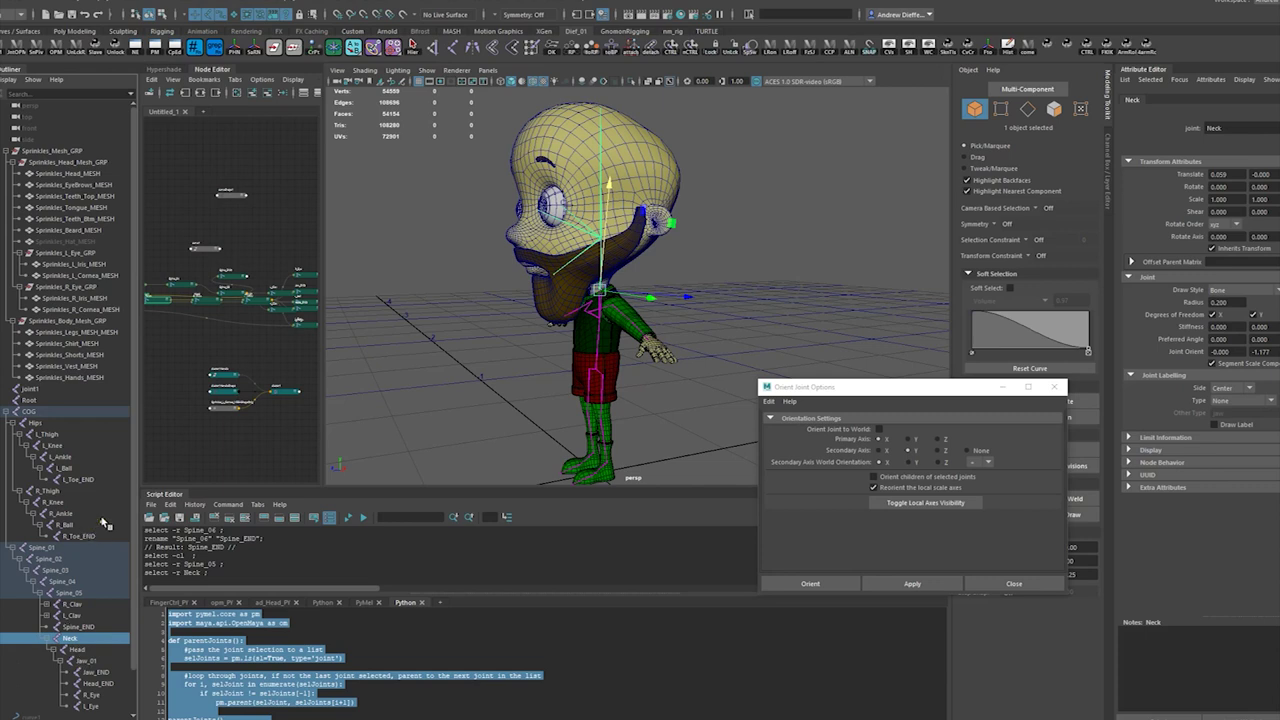
pyautogui.click(30, 411)
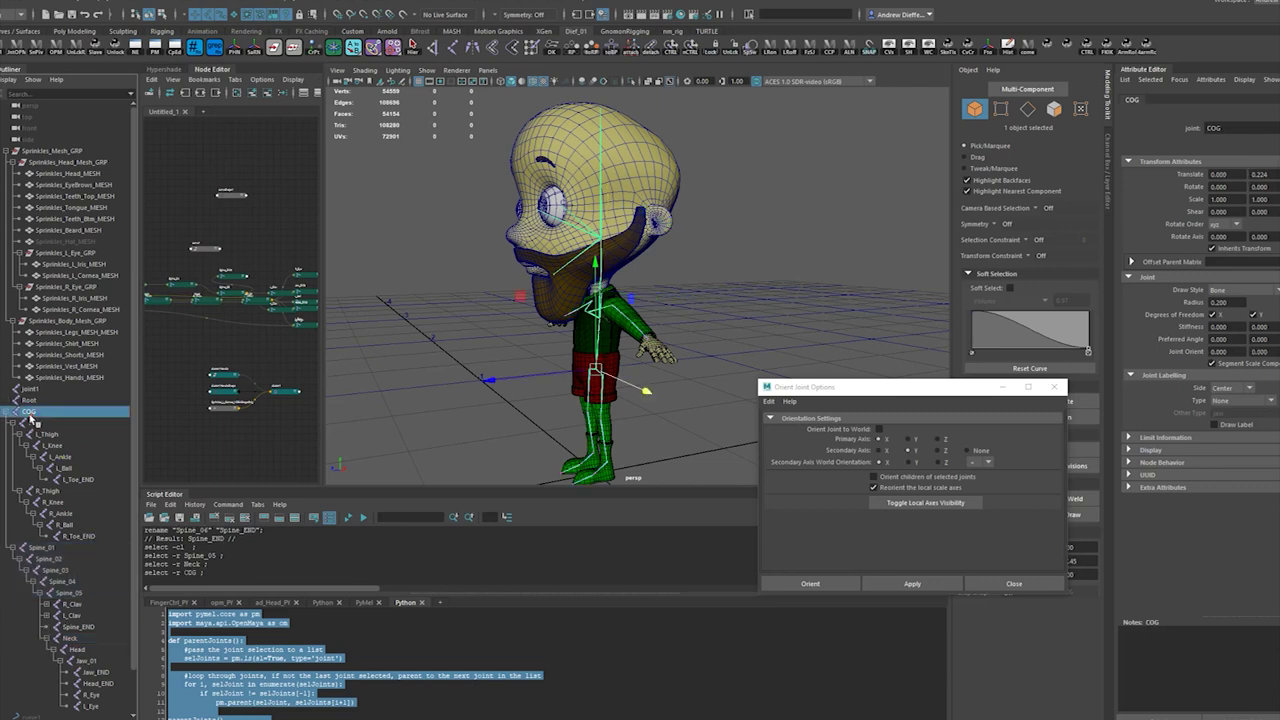
pyautogui.keyDown('shift'); pyautogui.click(96, 708); pyautogui.keyUp('shift')
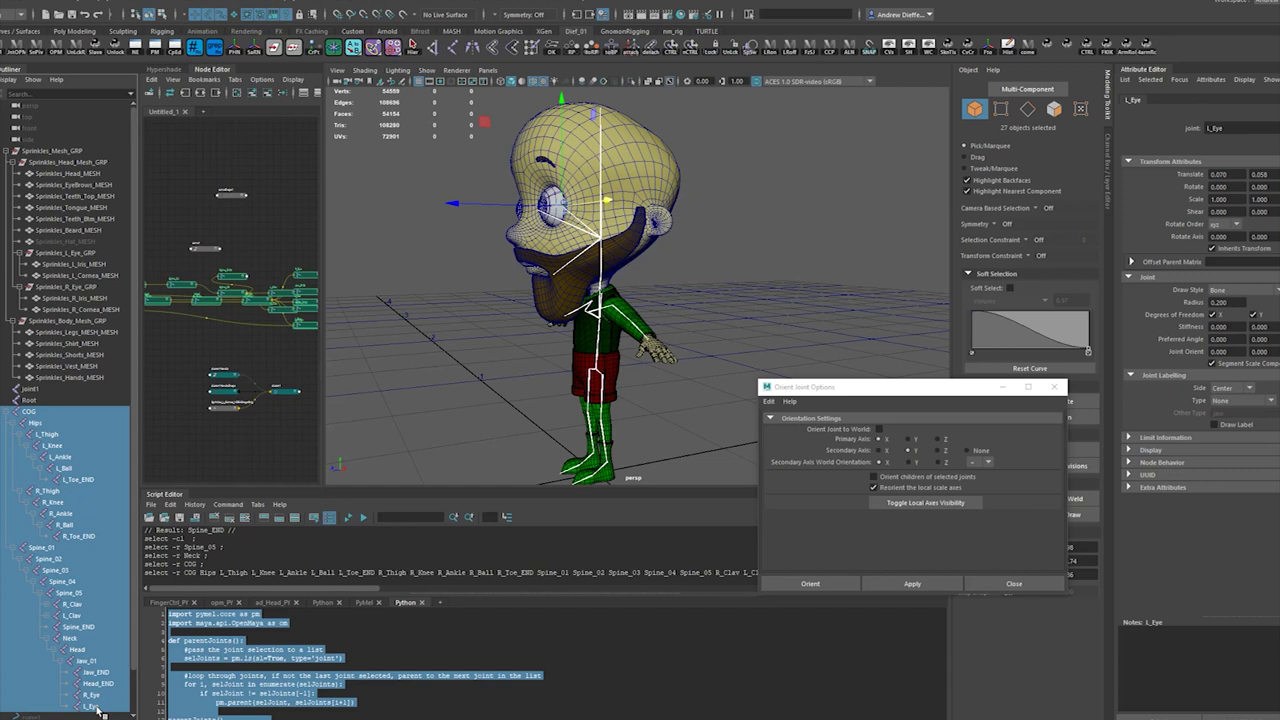
pyautogui.keyDown('ctrl'); pyautogui.click(95, 707); pyautogui.keyUp('ctrl')
pyautogui.keyDown('ctrl'); pyautogui.click(91, 695); pyautogui.keyUp('ctrl')
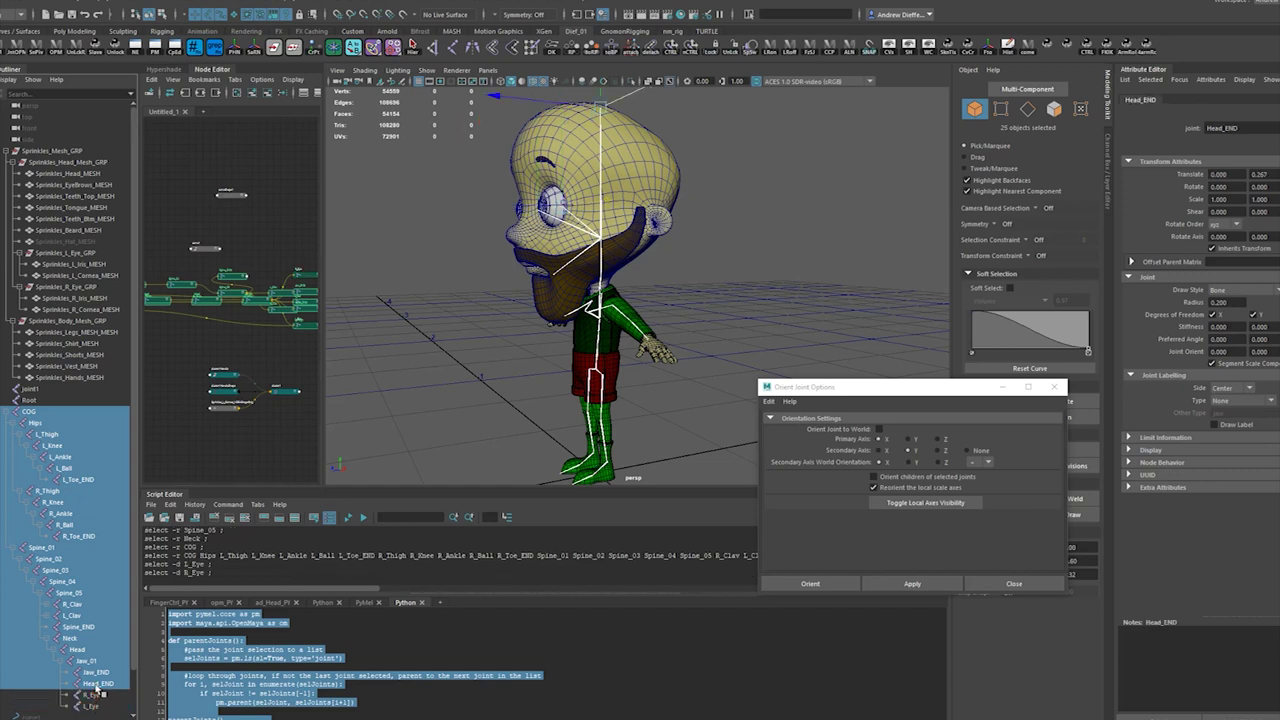
pyautogui.keyDown('ctrl'); pyautogui.click(97, 684); pyautogui.keyUp('ctrl')
pyautogui.keyDown('ctrl'); pyautogui.click(100, 673); pyautogui.keyUp('ctrl')
pyautogui.keyDown('ctrl'); pyautogui.click(88, 625); pyautogui.keyUp('ctrl')
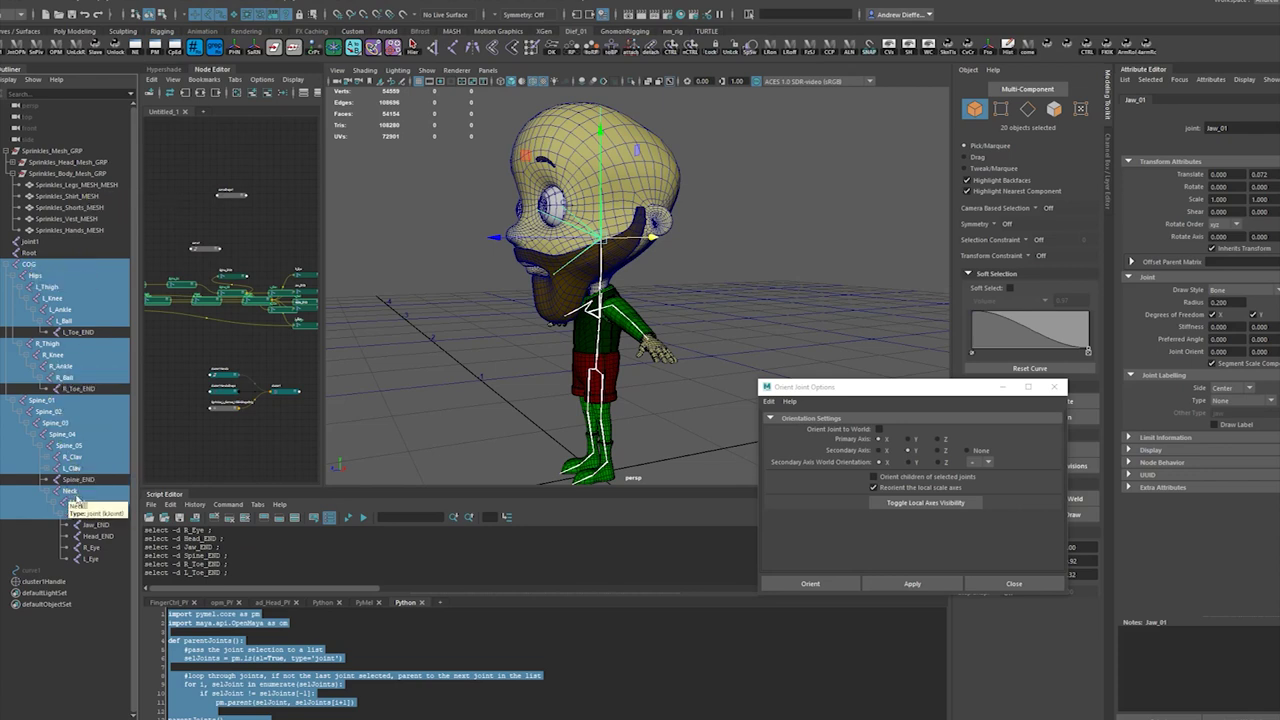
pyautogui.keyDown('ctrl'); pyautogui.click(77, 502); pyautogui.keyUp('ctrl')
pyautogui.keyDown('ctrl'); pyautogui.click(87, 513); pyautogui.keyUp('ctrl')
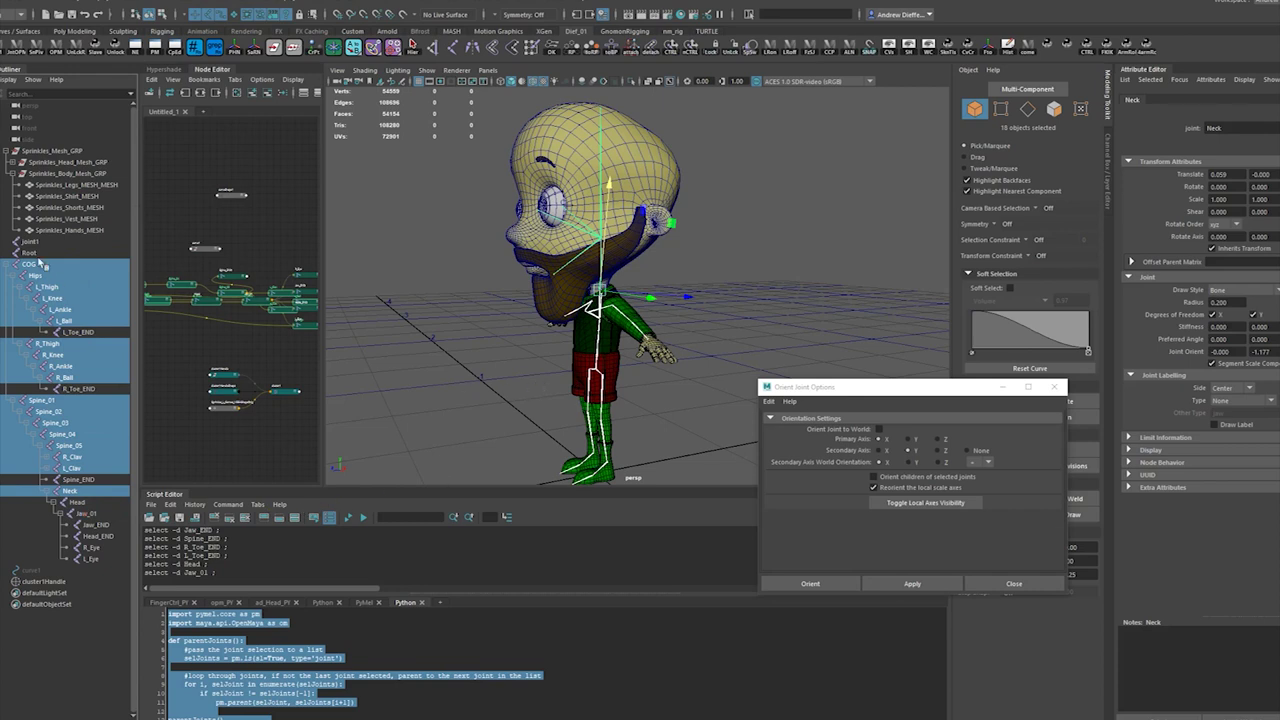
pyautogui.keyDown('ctrl'); pyautogui.click(64, 174); pyautogui.keyUp('ctrl')
pyautogui.press('space')
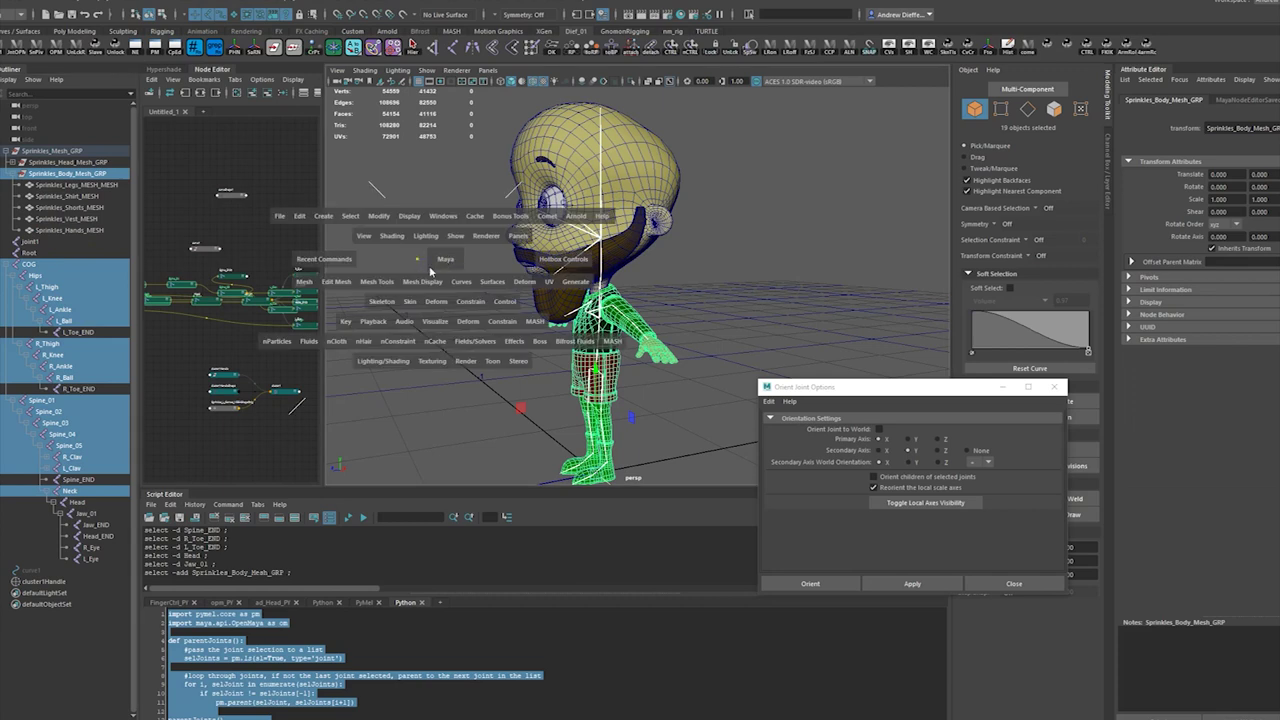
pyautogui.click(416, 303)
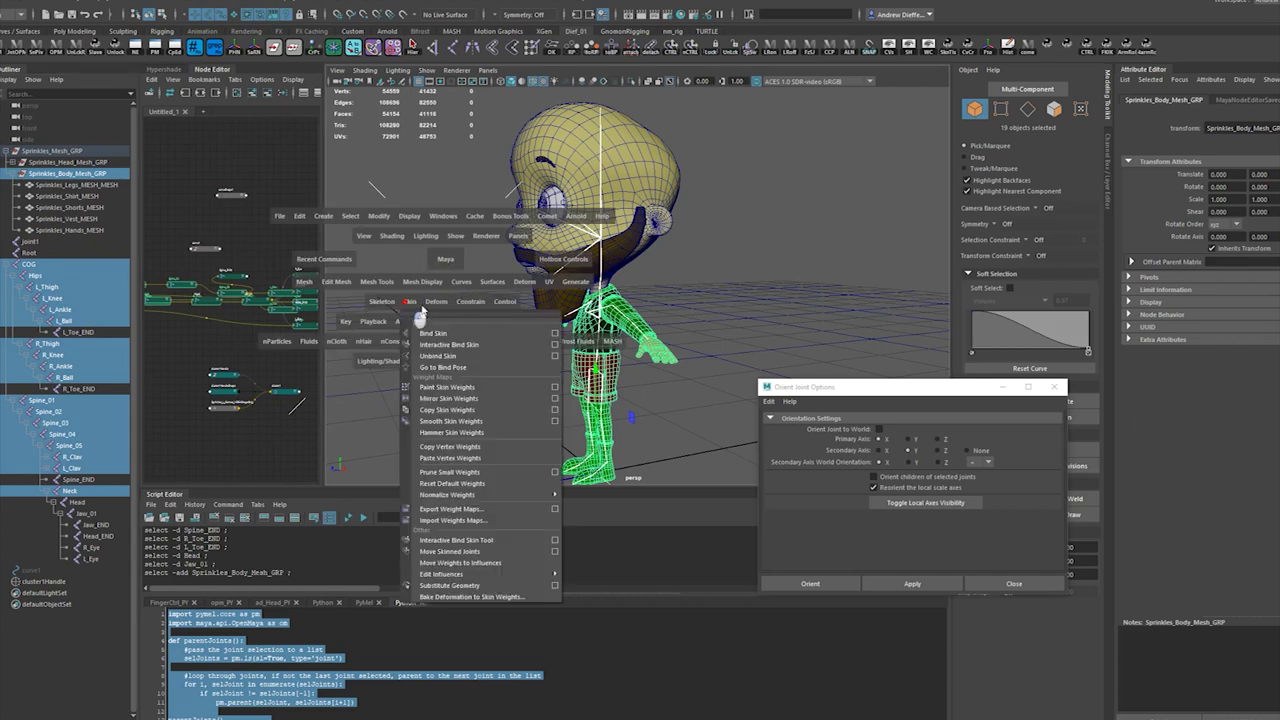
pyautogui.click(555, 333)
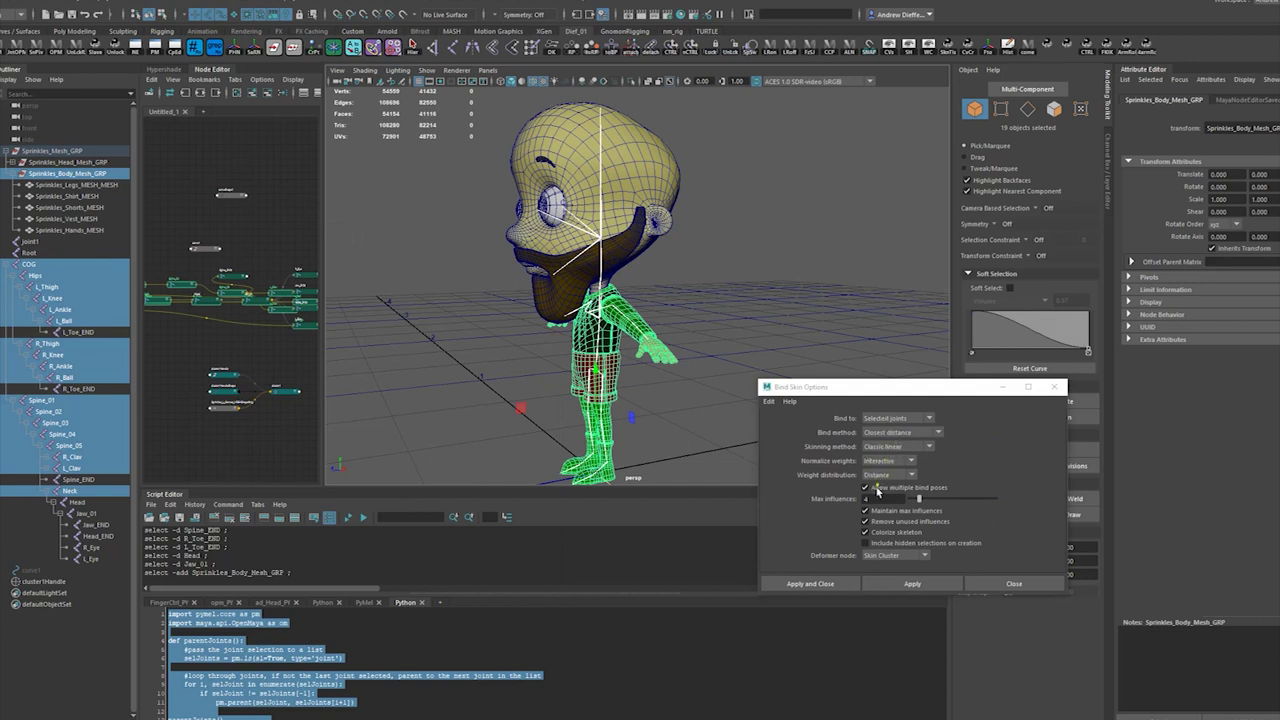
pyautogui.click(933, 584)
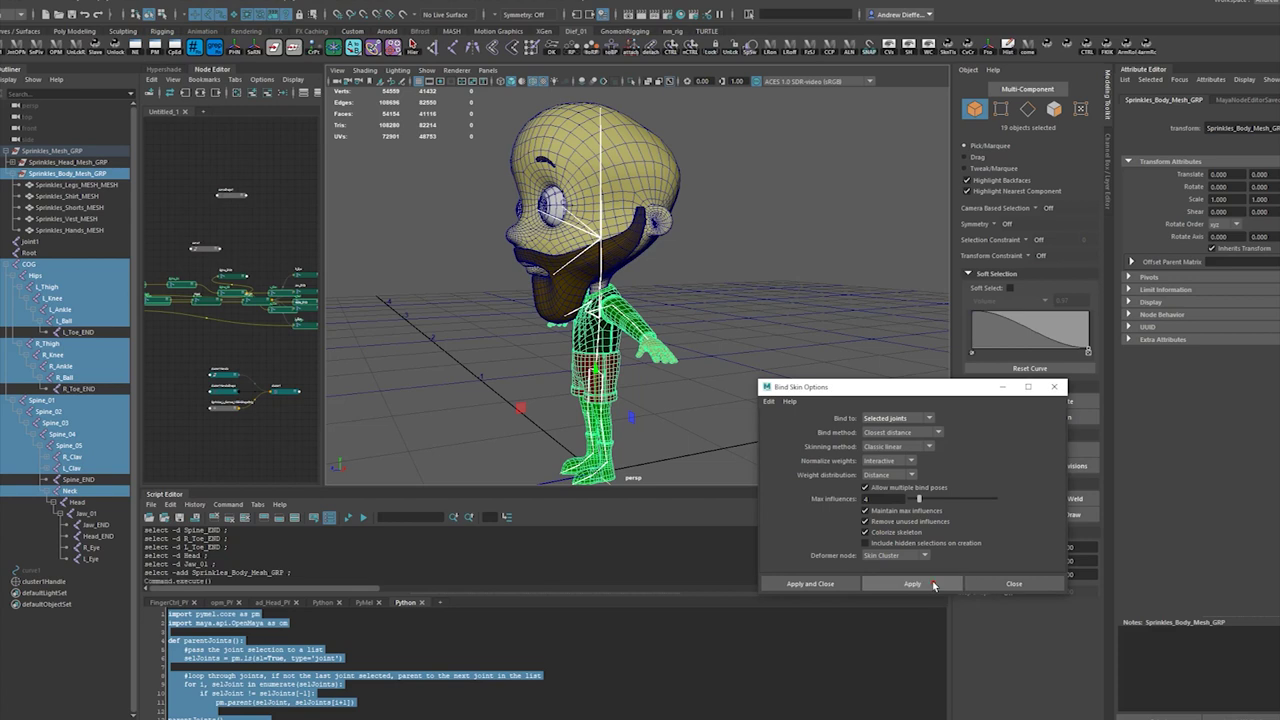
# - Bind the head, eyebrows, top teeth, tongue, bottom teeth and beard meshes to the Neck, Head and Jaw_01 joints
pyautogui.click(69, 491)
pyautogui.keyDown('ctrl'); pyautogui.click(77, 502); pyautogui.keyUp('ctrl')
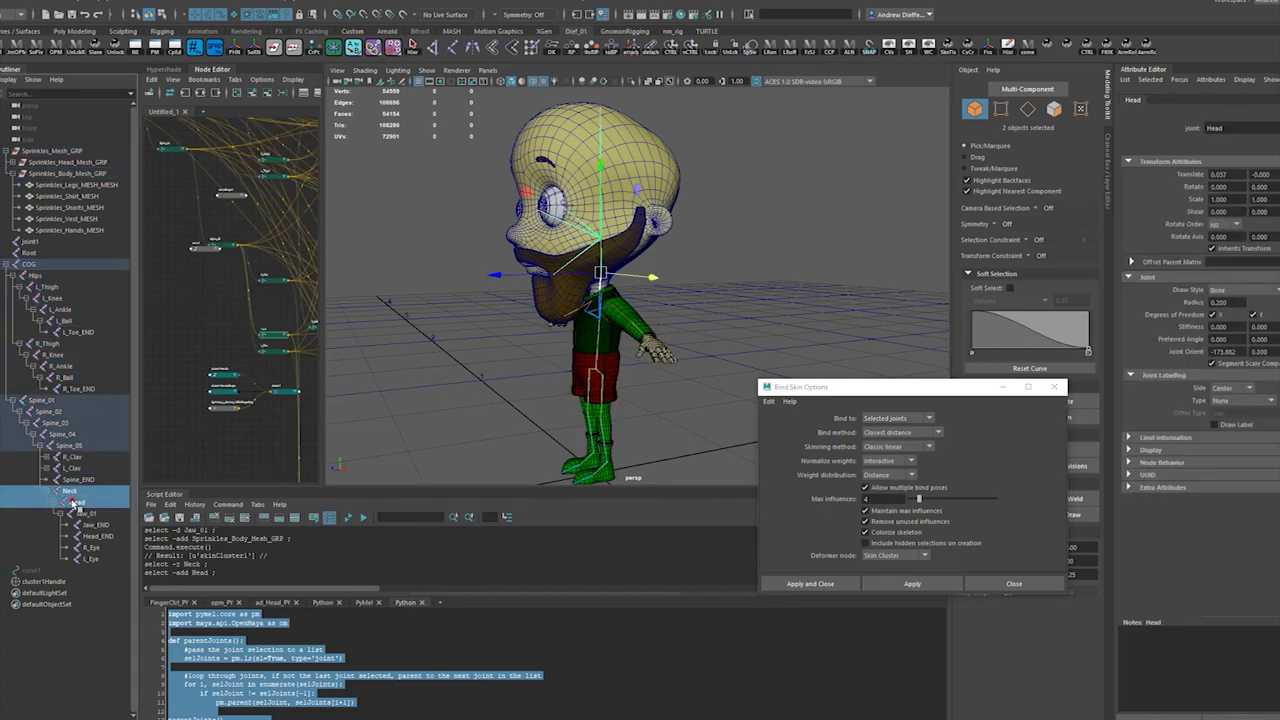
pyautogui.keyDown('ctrl'); pyautogui.click(87, 513); pyautogui.keyUp('ctrl')
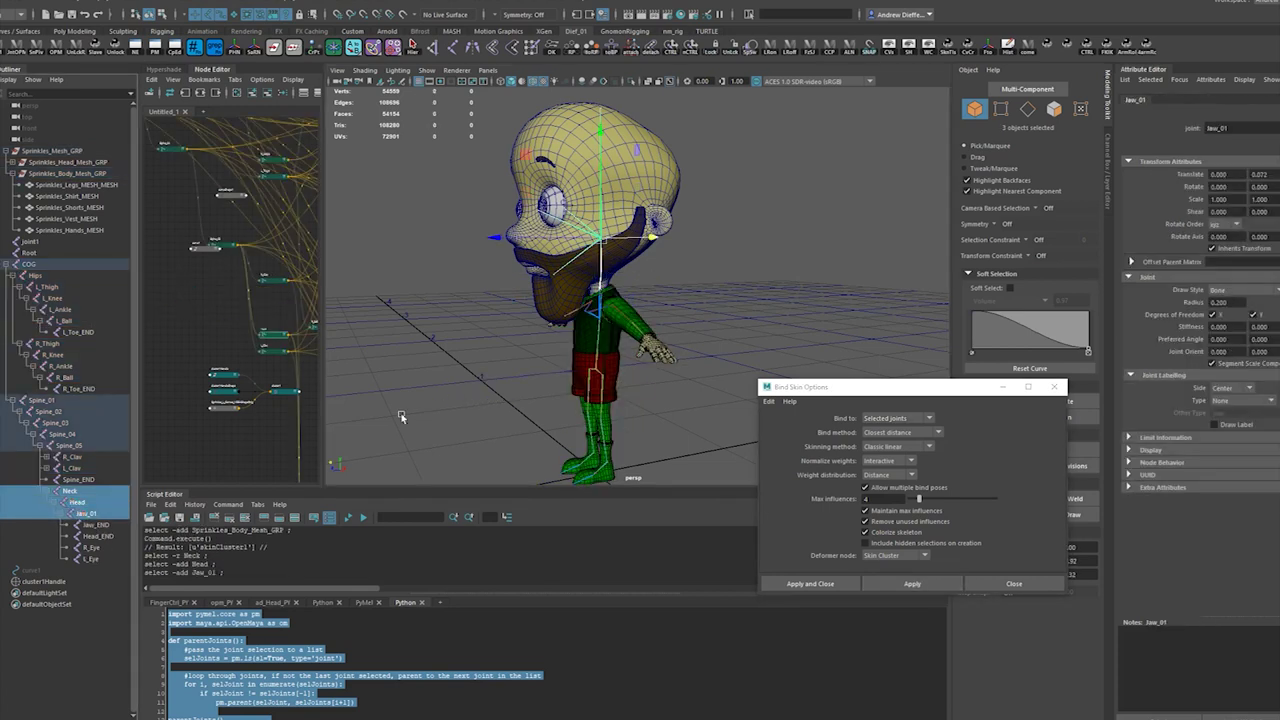
pyautogui.click(20, 161)
pyautogui.keyDown('ctrl'); pyautogui.click(68, 173); pyautogui.keyUp('ctrl')
pyautogui.keyDown('ctrl'); pyautogui.click(86, 185); pyautogui.keyUp('ctrl')
pyautogui.keyDown('ctrl'); pyautogui.click(88, 196); pyautogui.keyUp('ctrl')
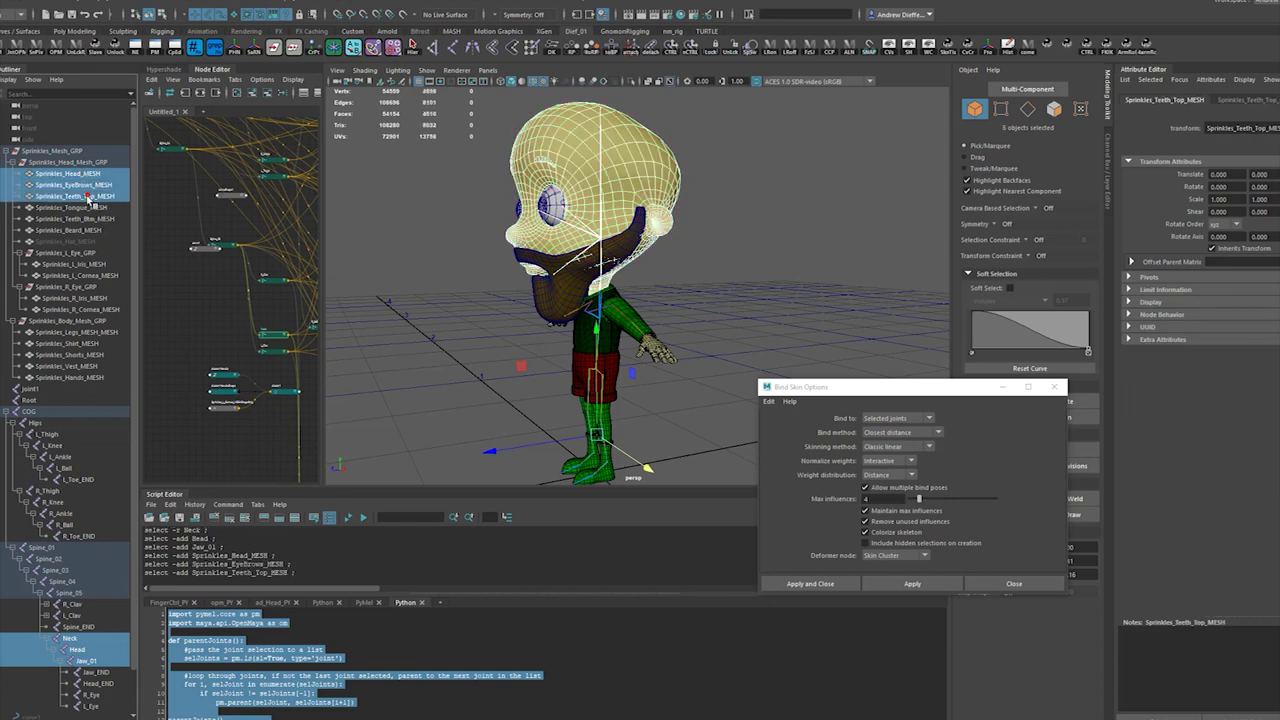
pyautogui.keyDown('ctrl'); pyautogui.click(88, 207); pyautogui.keyUp('ctrl')
pyautogui.keyDown('ctrl'); pyautogui.click(100, 218); pyautogui.keyUp('ctrl')
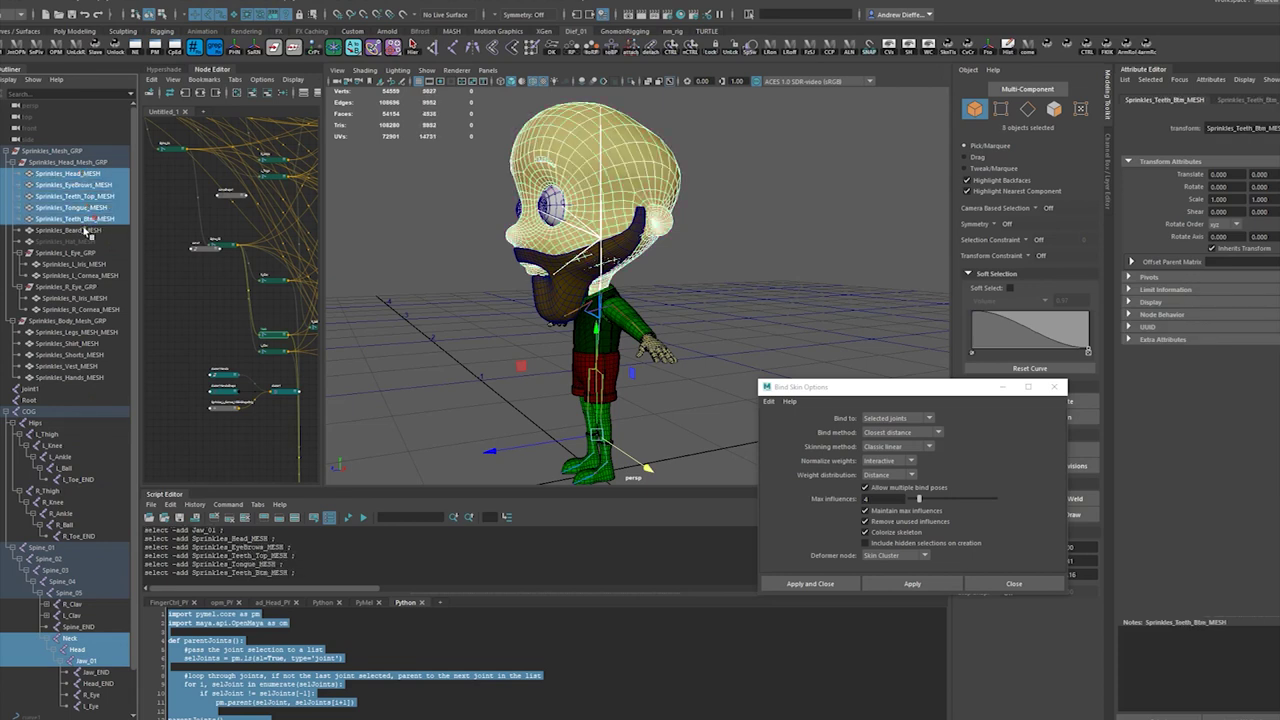
pyautogui.keyDown('ctrl'); pyautogui.click(88, 230); pyautogui.keyUp('ctrl')
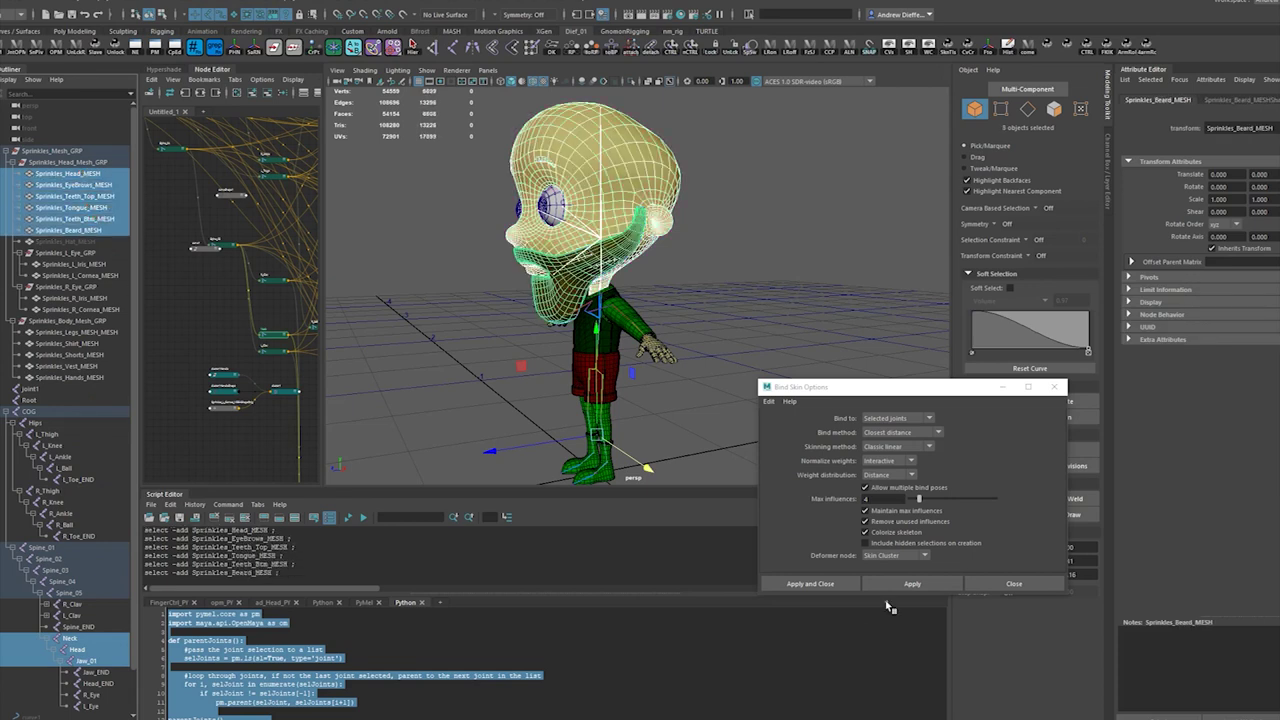
pyautogui.click(935, 584)
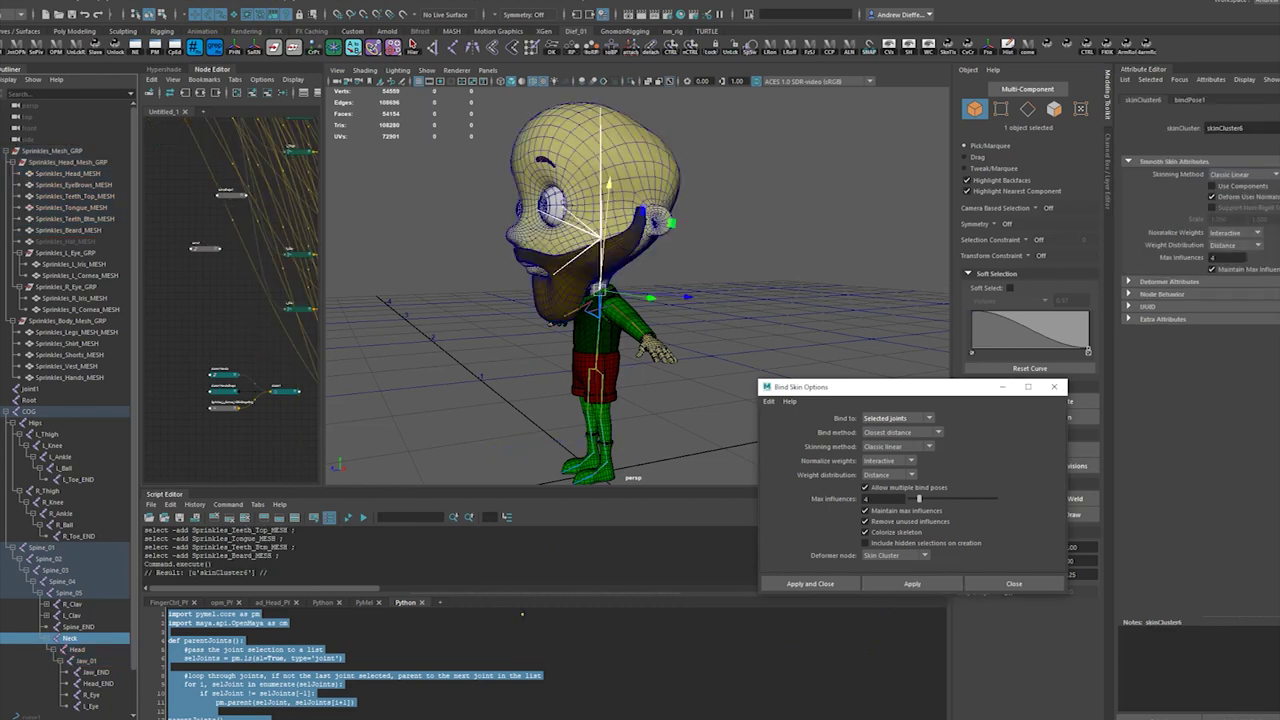
# - Bind the Sprinkles_R_Eye_GRP meshes to the R_Eye joint alone, keeping Closest distance and 4 max influences
pyautogui.click(95, 694)
pyautogui.keyDown('ctrl'); pyautogui.click(92, 705); pyautogui.keyUp('ctrl')
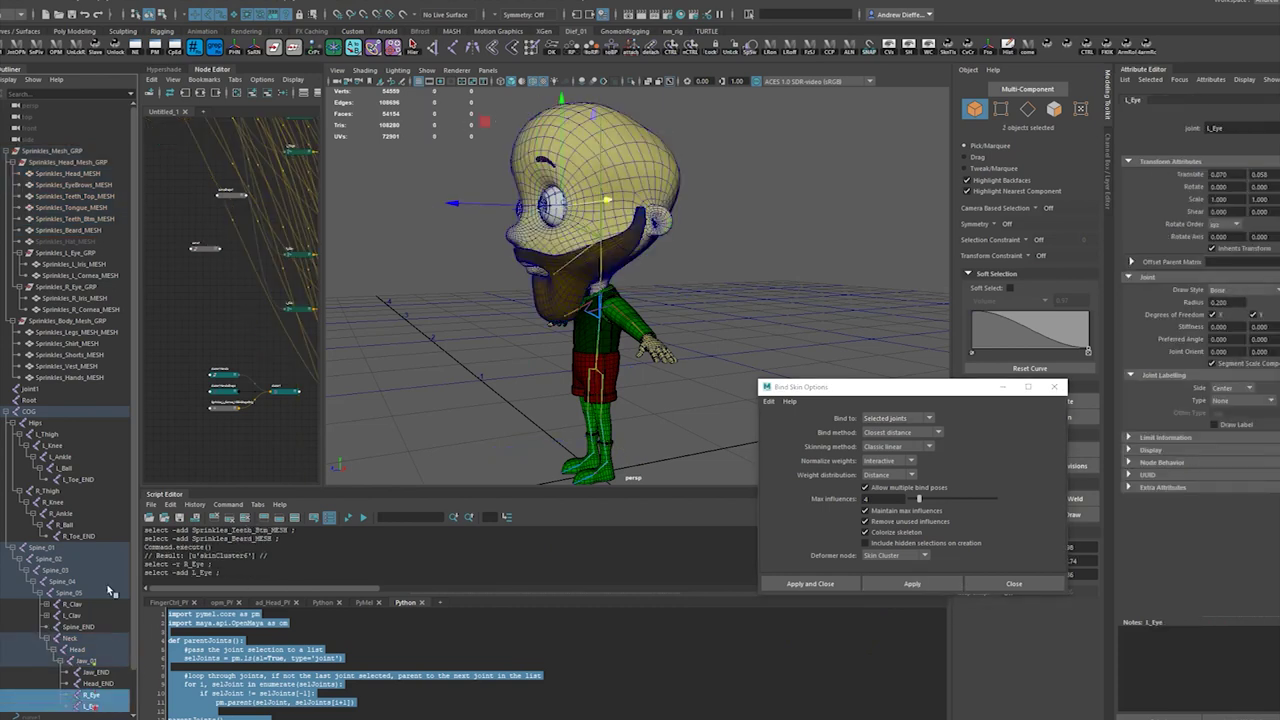
pyautogui.click(100, 695)
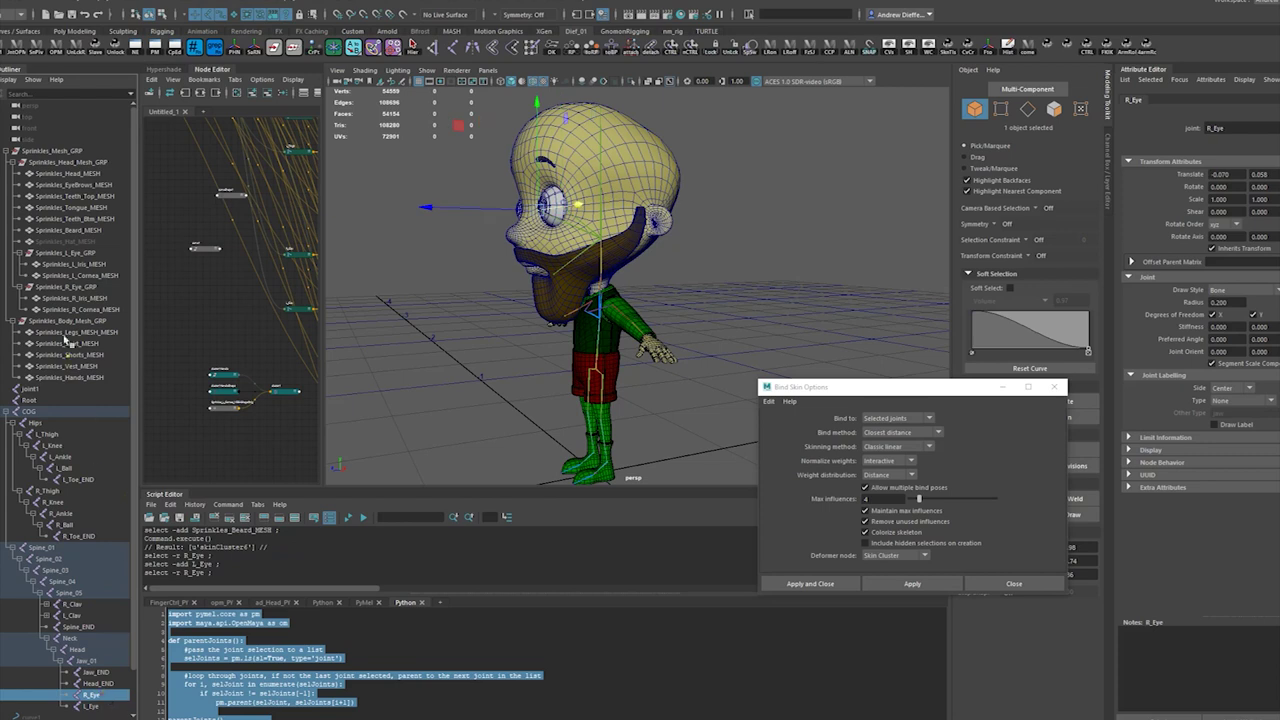
pyautogui.keyDown('ctrl'); pyautogui.click(78, 287); pyautogui.keyUp('ctrl')
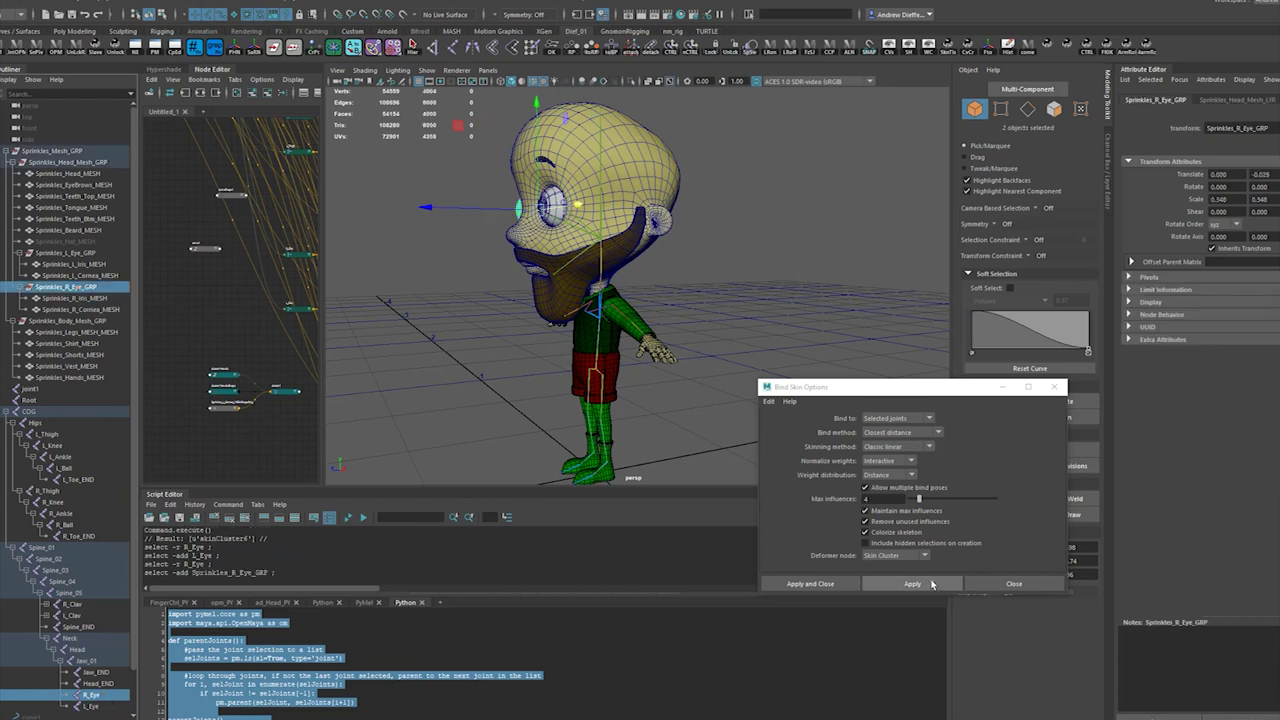
pyautogui.click(912, 583)
# - Bind the Sprinkles_L_Eye_GRP meshes to the L_Eye joint, close the bind options and clear the selection
pyautogui.click(90, 706)
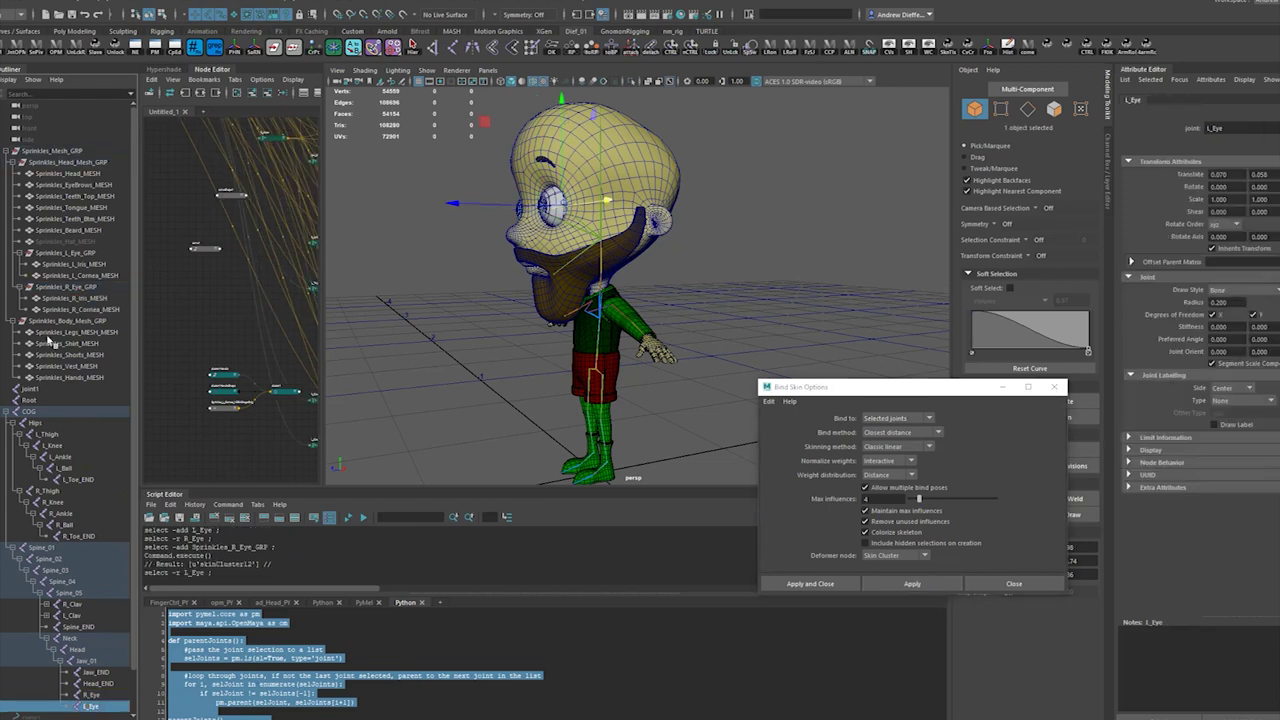
pyautogui.keyDown('ctrl'); pyautogui.click(76, 253); pyautogui.keyUp('ctrl')
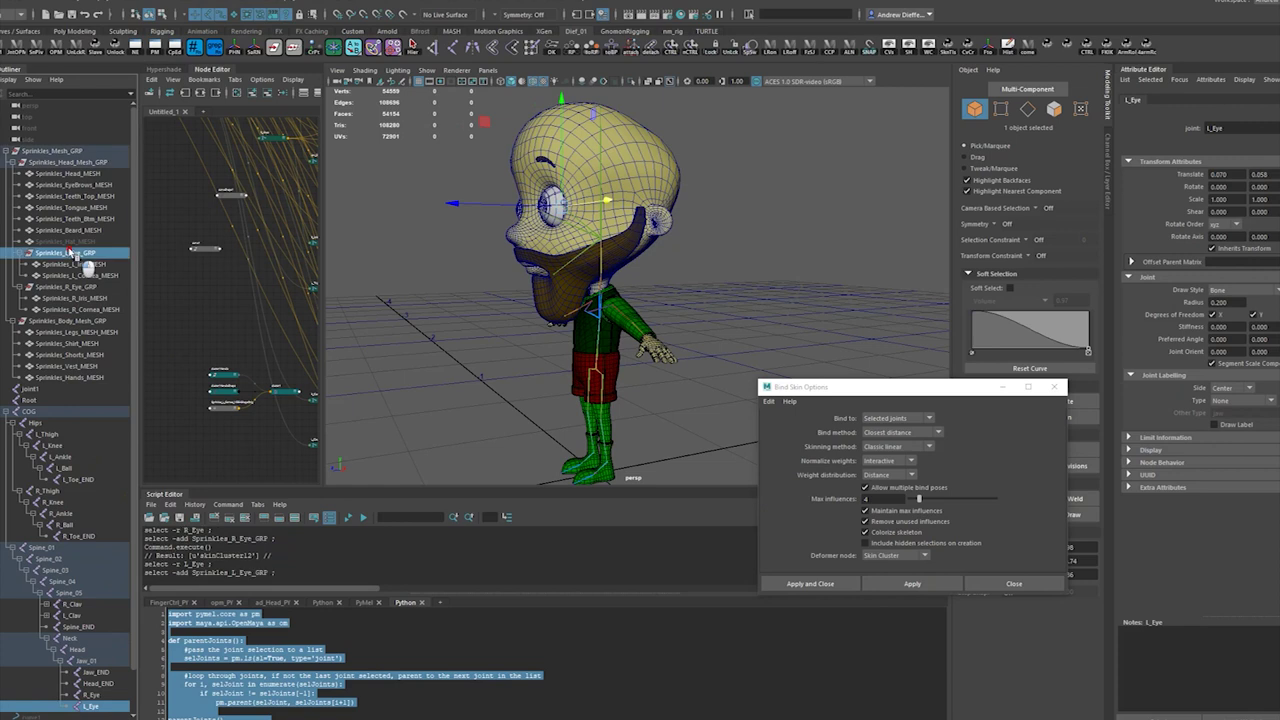
pyautogui.click(954, 583)
pyautogui.click(1013, 588)
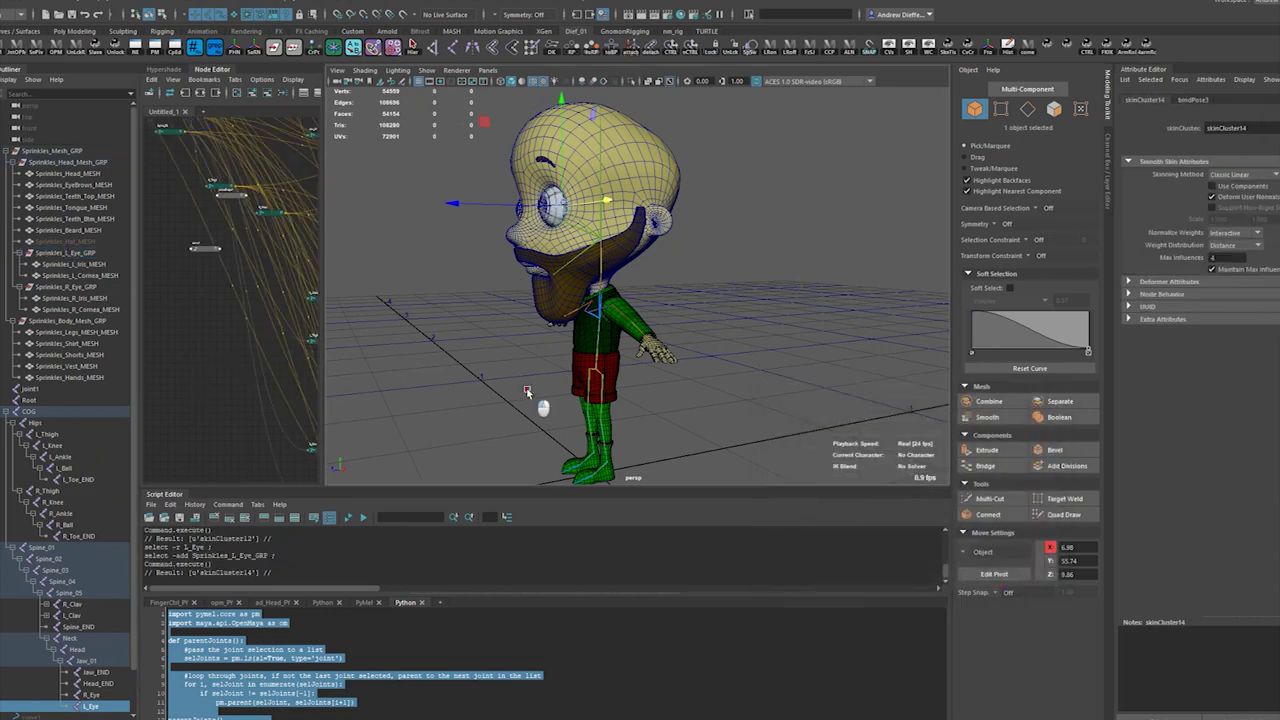
pyautogui.click(527, 392)
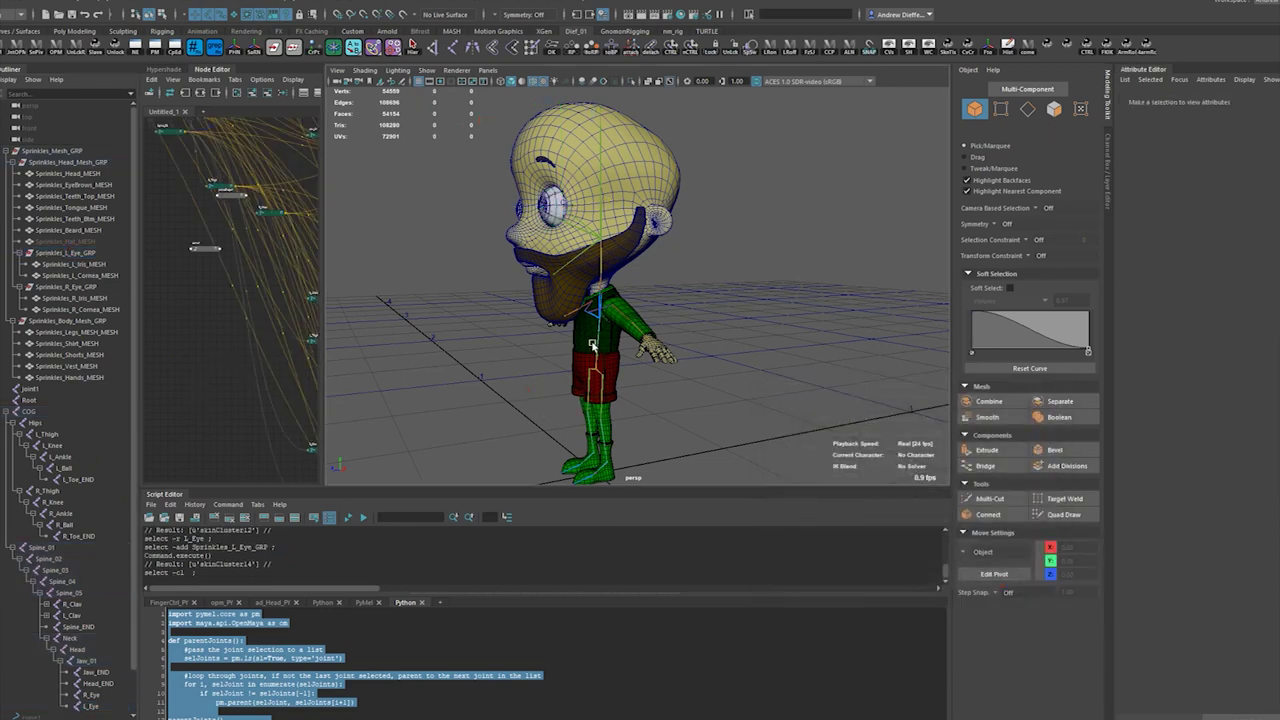
# - Rotate the L_Shoulder joint about 69 degrees in Y to test how the arm deforms, and undo the rotation
pyautogui.click(615, 316)
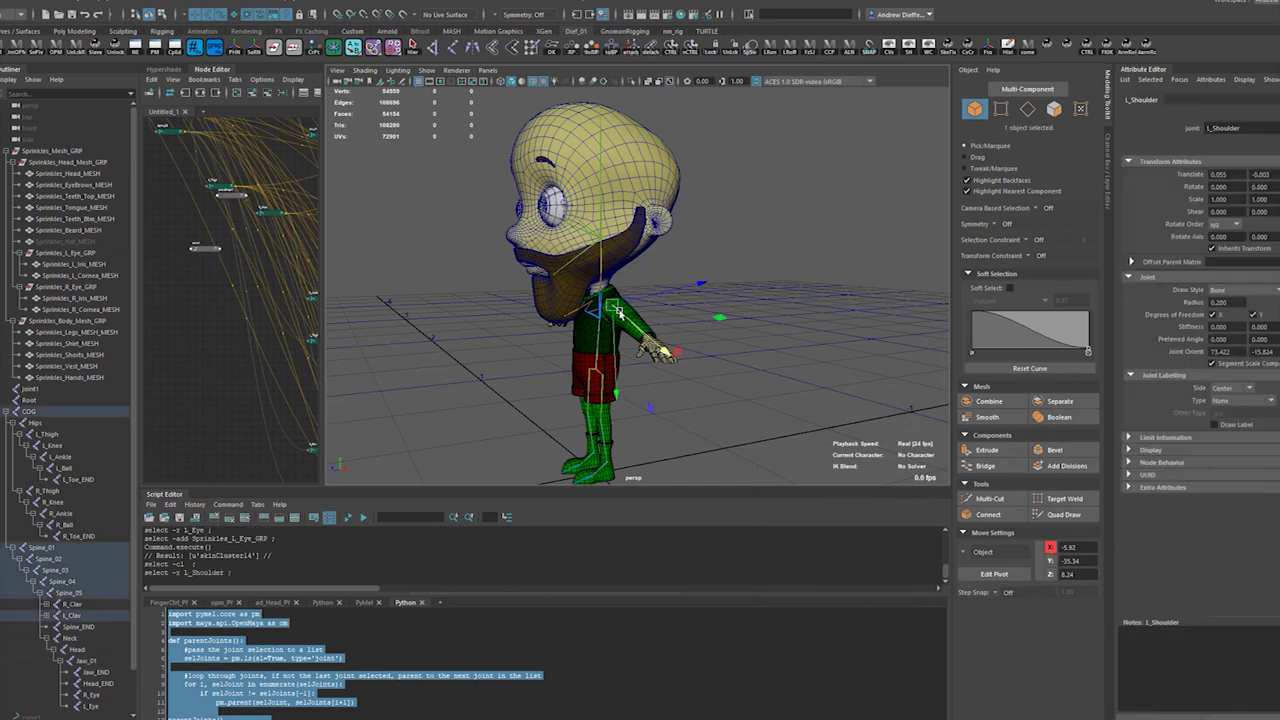
pyautogui.press('e')
pyautogui.moveTo(588, 370); pyautogui.dragTo(515, 340)
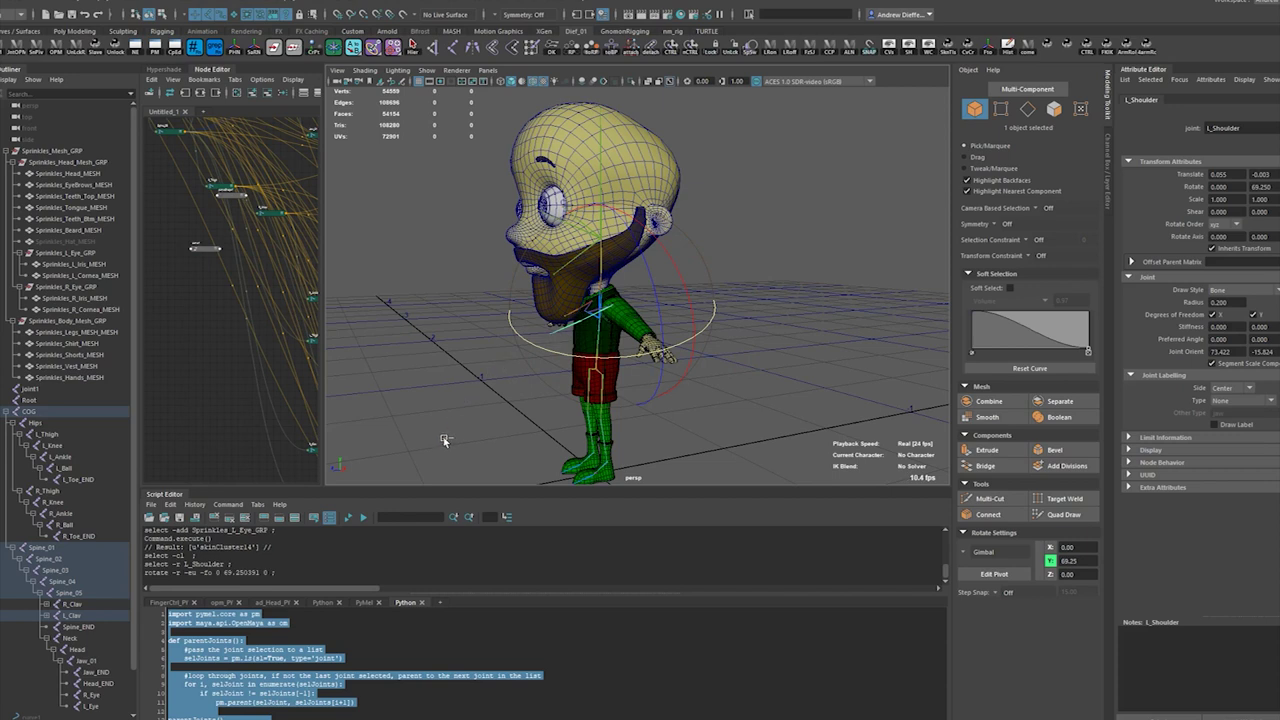
pyautogui.hotkey('ctrl', 'z')
pyautogui.click(781, 376)
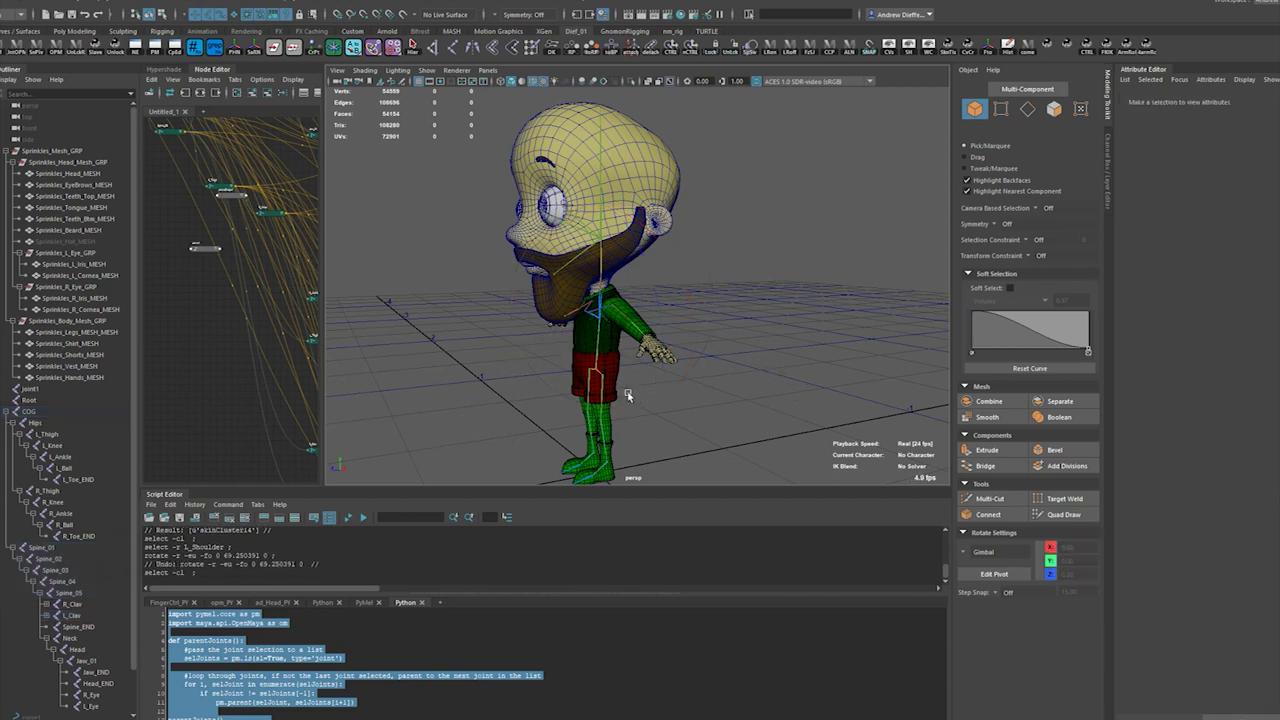
# - Rotate the Spine_04 joint about -57 degrees in Y to test the torso skinning, and undo the rotation
pyautogui.scroll(3, 718, 382)
pyautogui.click(587, 350)
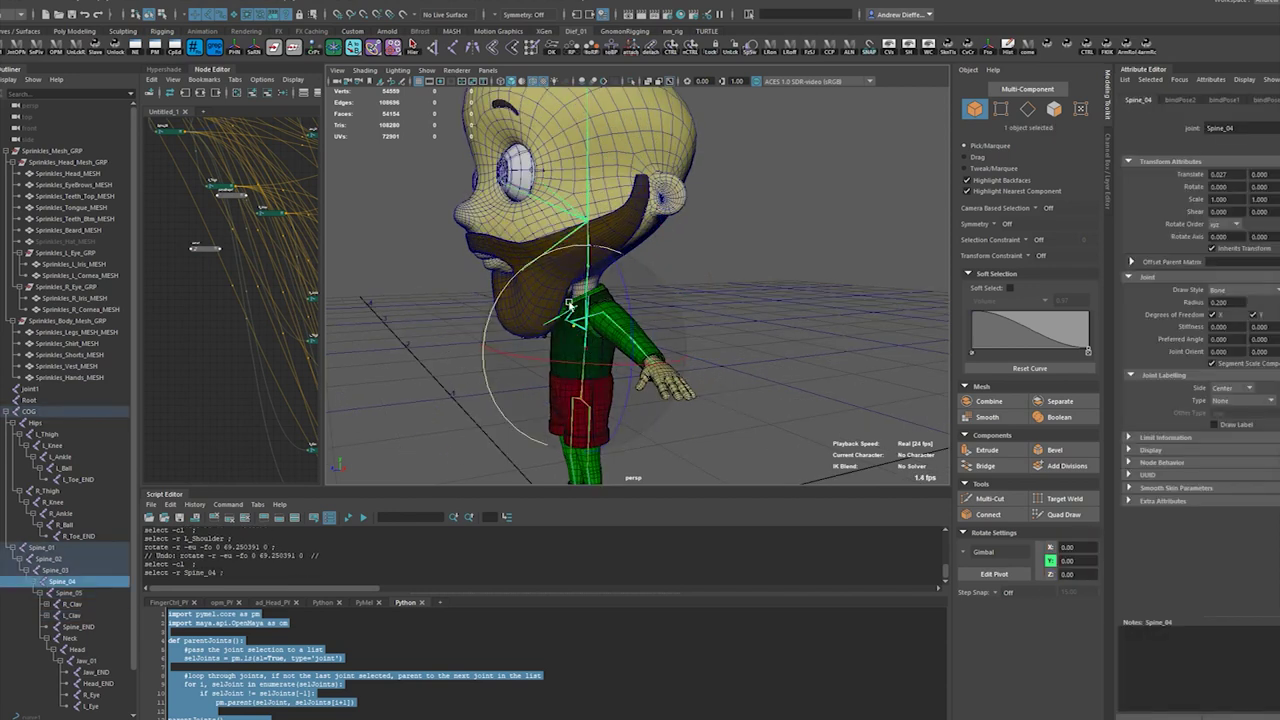
pyautogui.moveTo(530, 268); pyautogui.dragTo(637, 245)
pyautogui.hotkey('ctrl', 'z')
pyautogui.scroll(3, 701, 366)
pyautogui.click(702, 367)
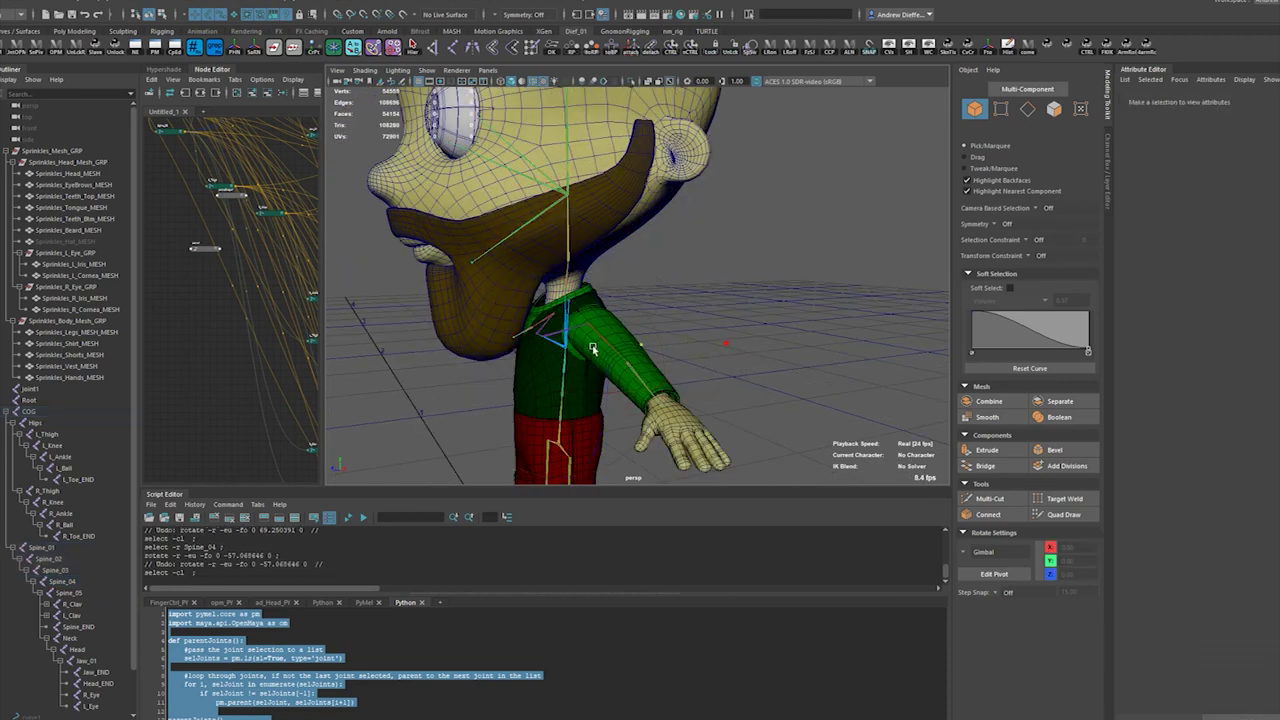
# - Rotate the L_Shoulder joint about -8 degrees in Z to check the sleeve and hand, and undo the rotation
pyautogui.click(607, 342)
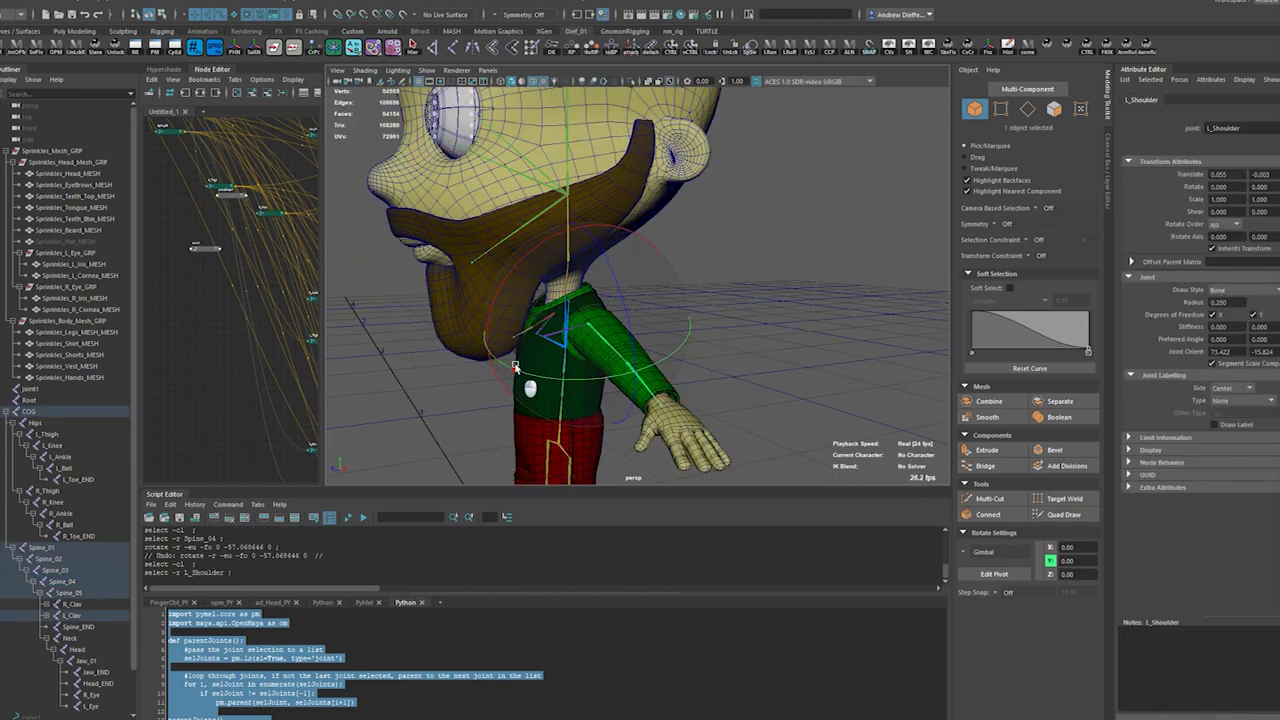
pyautogui.moveTo(626, 322)
pyautogui.mouseDown()
pyautogui.moveTo(608, 288)
pyautogui.moveTo(614, 306)
pyautogui.mouseUp()
pyautogui.hotkey('ctrl', 'z')
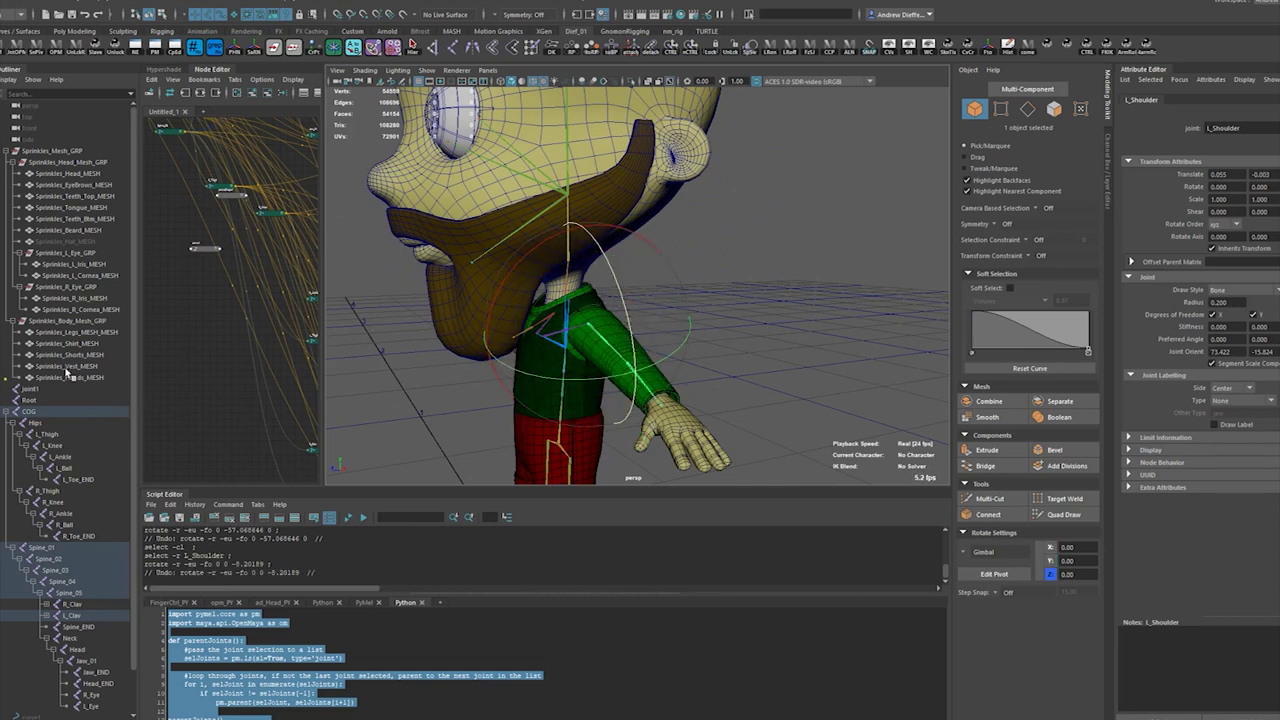
# - Examine the legs, shirt, shorts, vest and hands meshes one at a time to see which body parts they cover
pyautogui.click(75, 332)
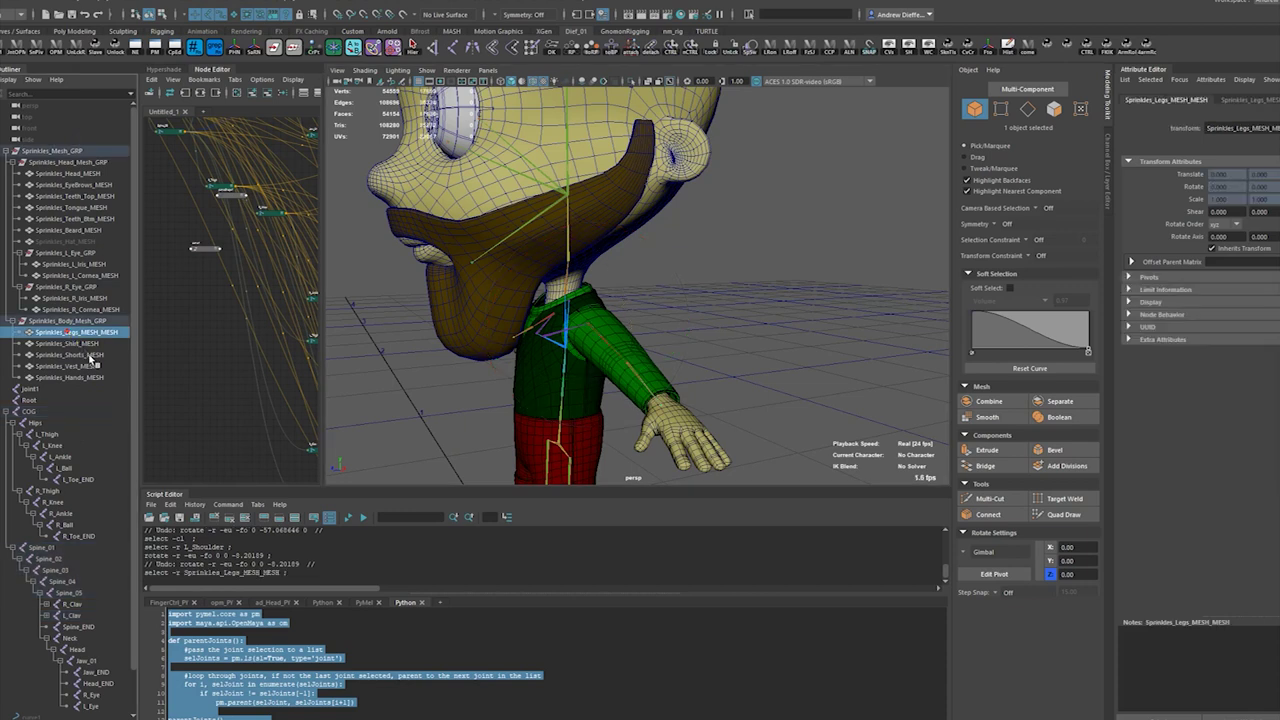
pyautogui.click(78, 343)
pyautogui.click(80, 355)
pyautogui.click(84, 366)
pyautogui.click(90, 377)
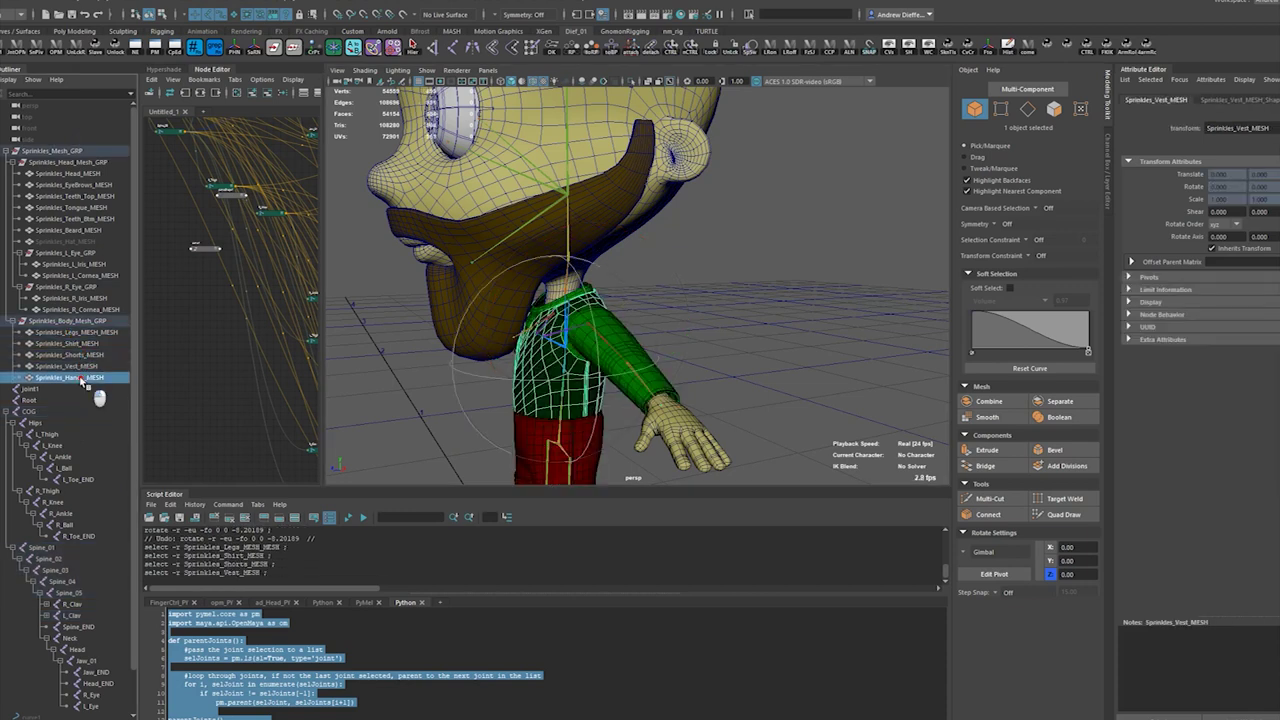
pyautogui.click(72, 343)
pyautogui.click(75, 355)
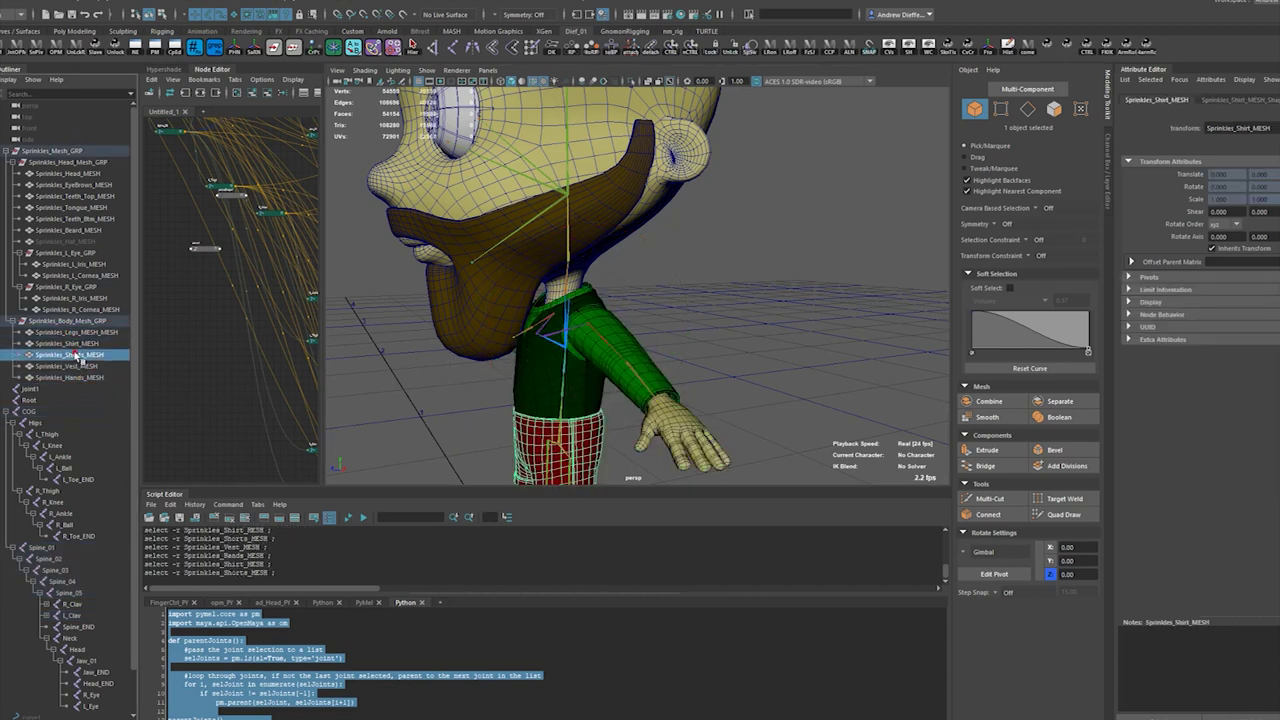
pyautogui.click(75, 344)
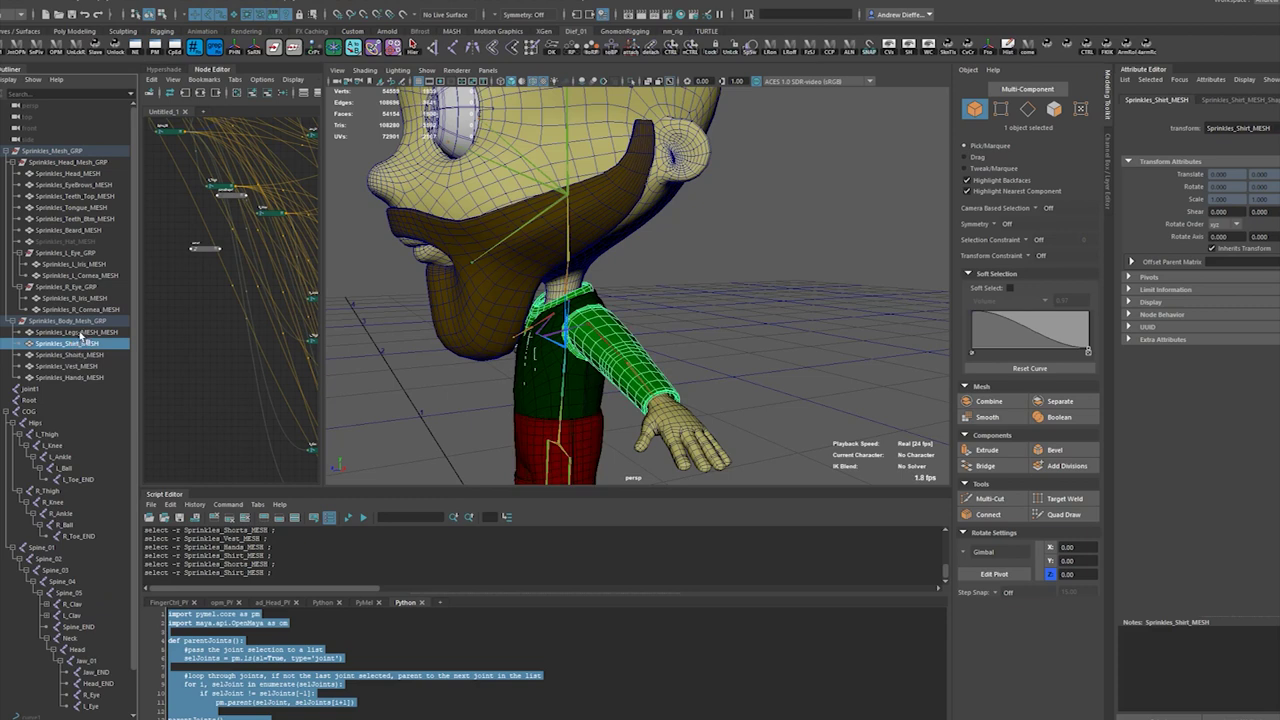
# - Unbind the legs, shirt, shorts, vest and hands meshes from the skeleton with Delete history and Remove joint colors enabled
pyautogui.click(80, 332)
pyautogui.keyDown('shift'); pyautogui.click(88, 377); pyautogui.keyUp('shift')
pyautogui.press('space')
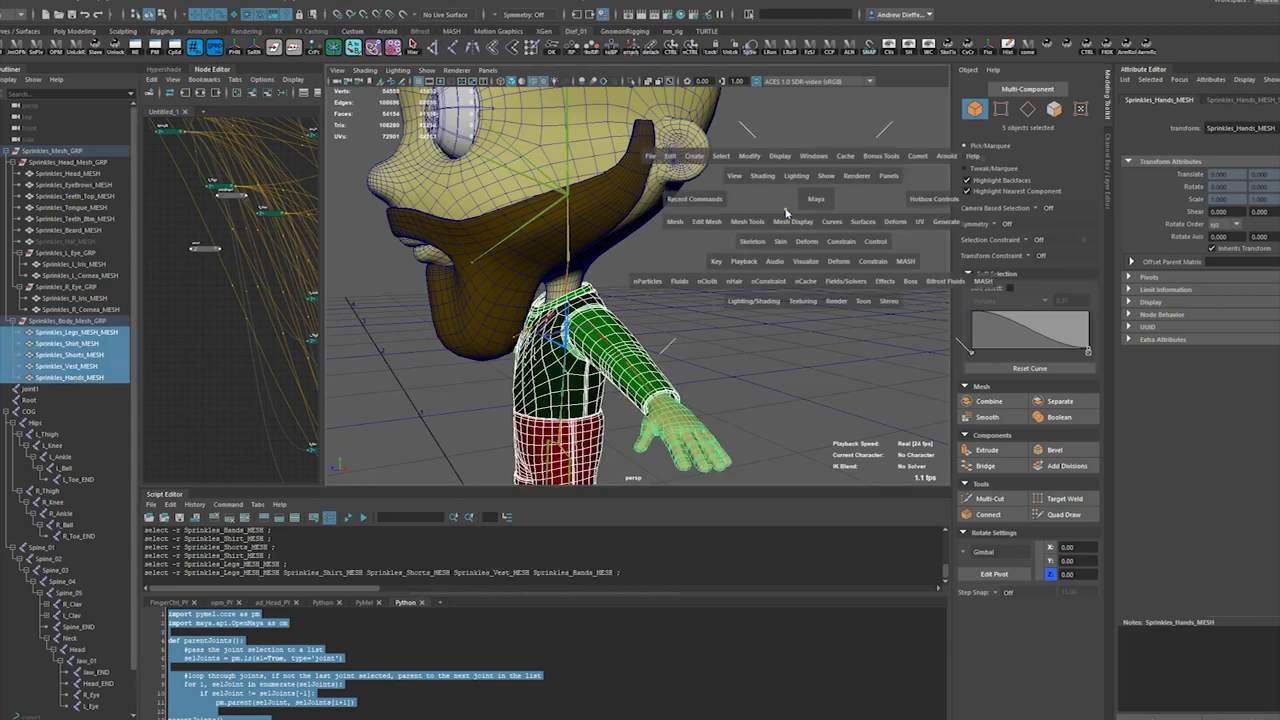
pyautogui.click(782, 242)
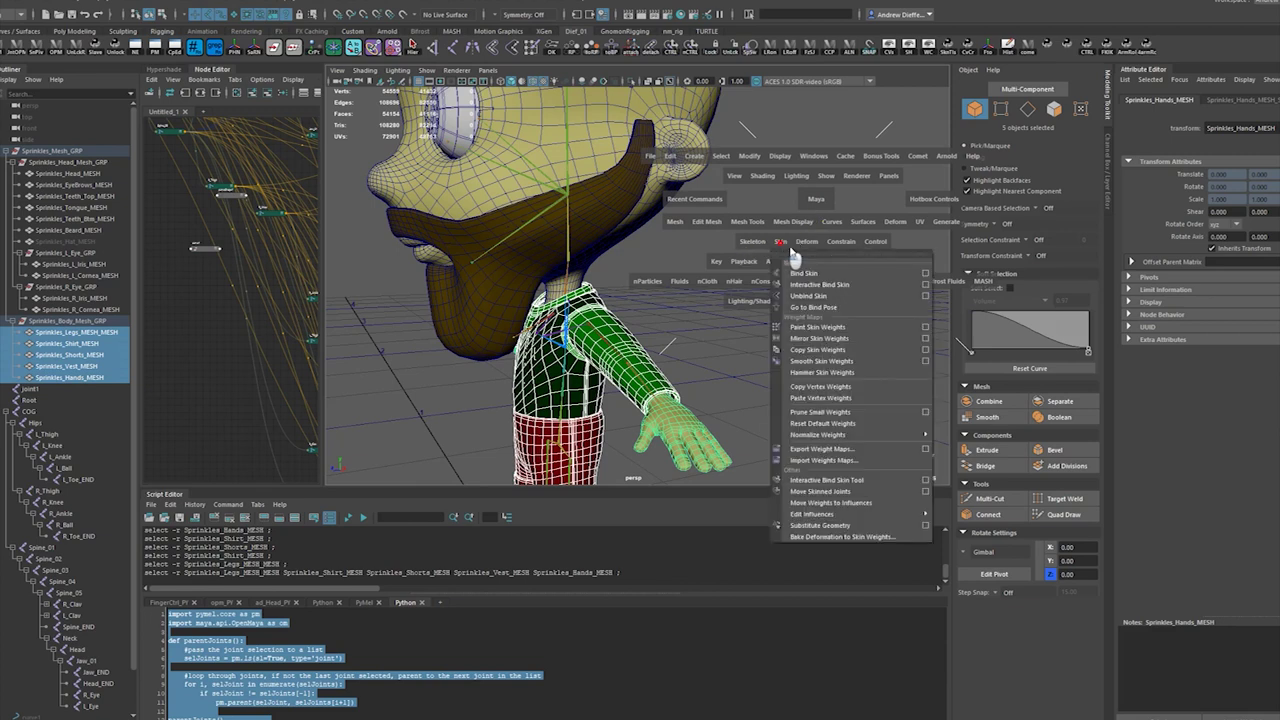
pyautogui.click(925, 298)
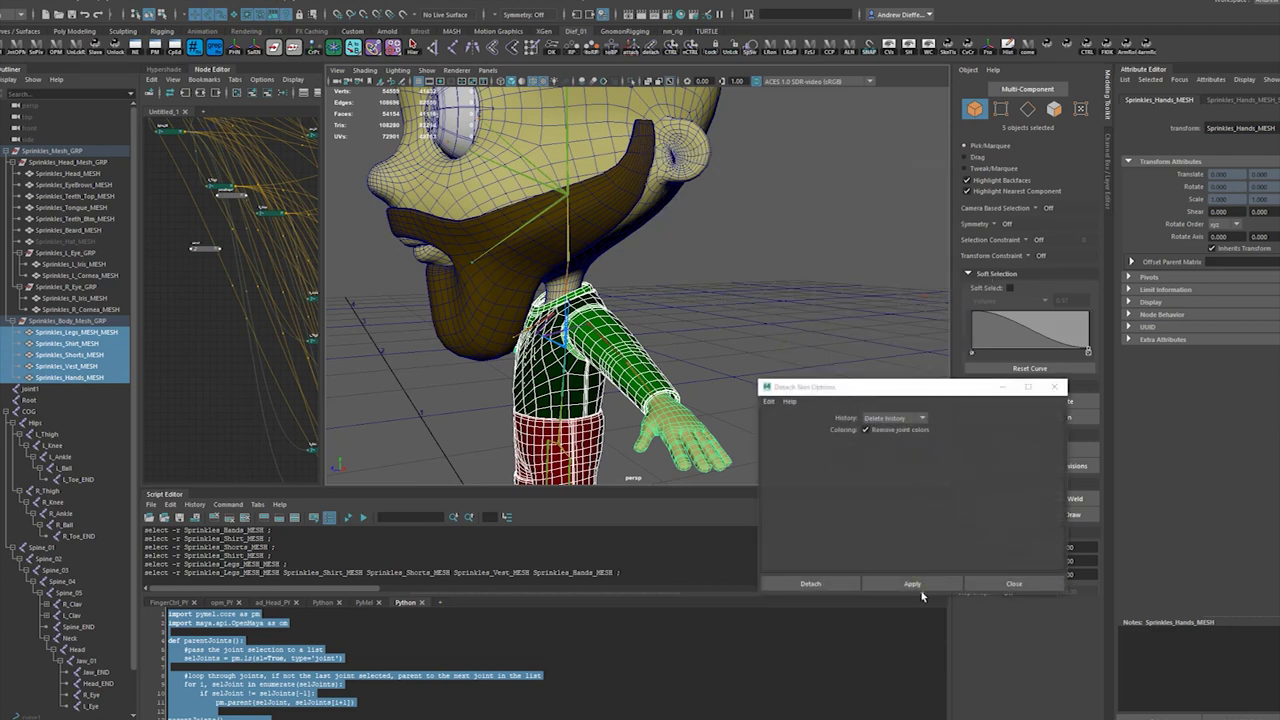
pyautogui.click(914, 584)
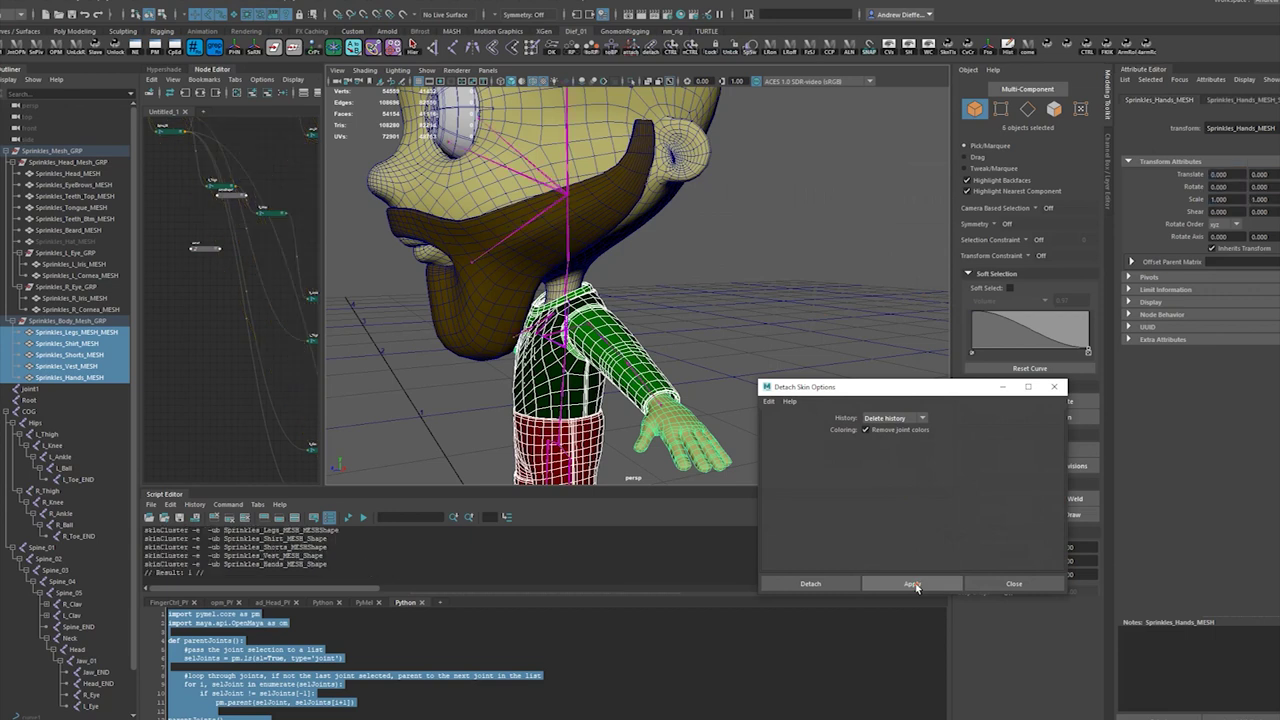
# - Bind Sprinkles_Body_Mesh_GRP to the Hips, leg, spine, clavicle, shoulder, elbow, wrist and Neck joints, leaving out the END joints
pyautogui.click(36, 423)
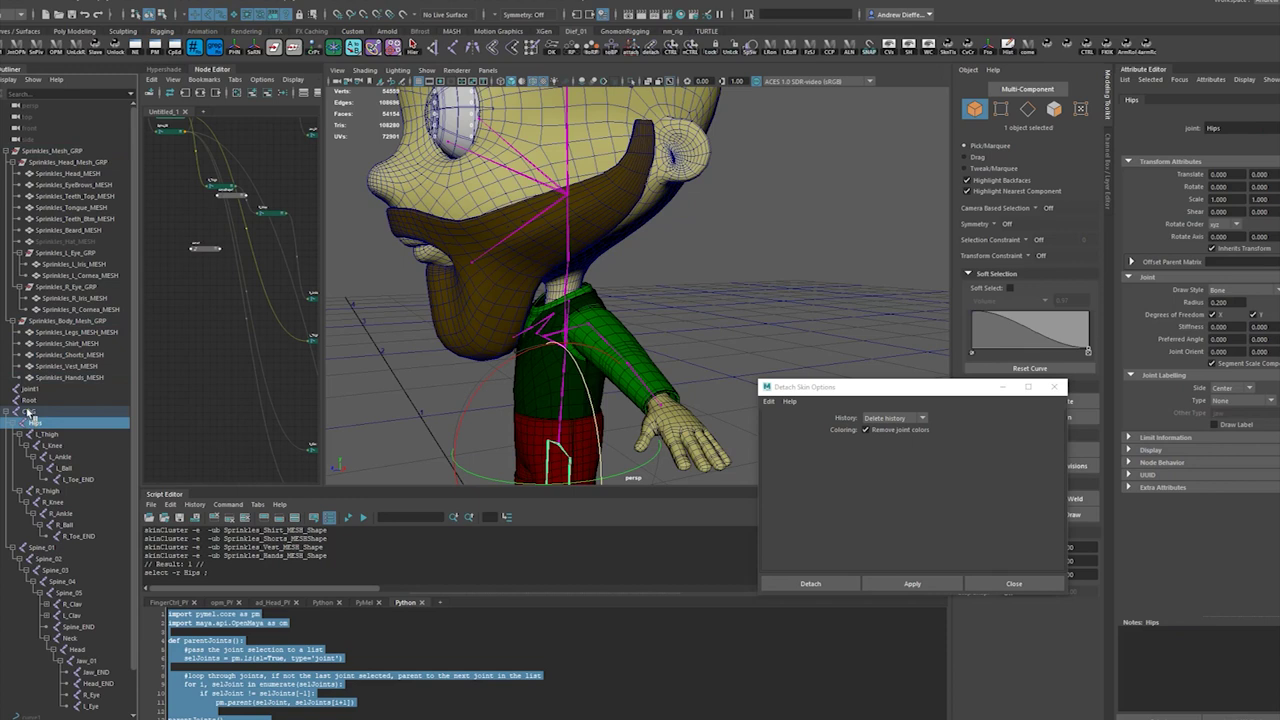
pyautogui.keyDown('shift'); pyautogui.click(64, 468); pyautogui.keyUp('shift')
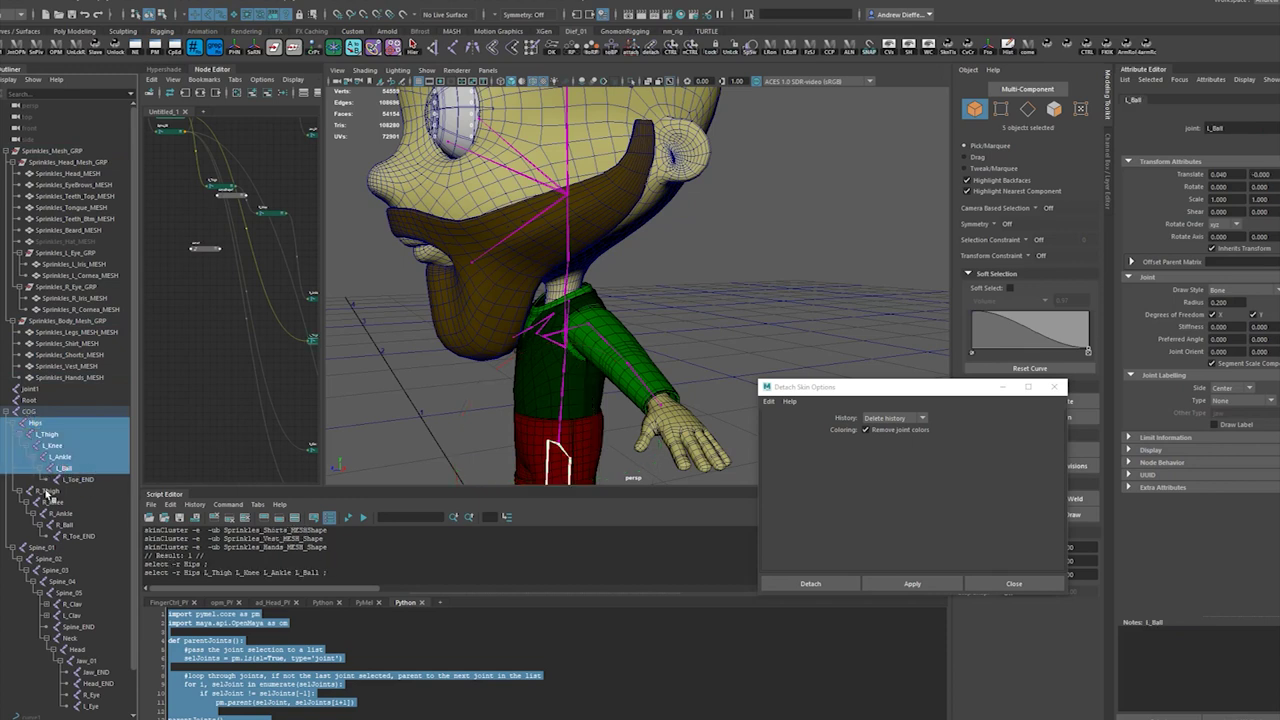
pyautogui.keyDown('ctrl'); pyautogui.click(48, 491); pyautogui.keyUp('ctrl')
pyautogui.keyDown('shift'); pyautogui.click(62, 525); pyautogui.keyUp('shift')
pyautogui.keyDown('ctrl'); pyautogui.click(50, 553); pyautogui.keyUp('ctrl')
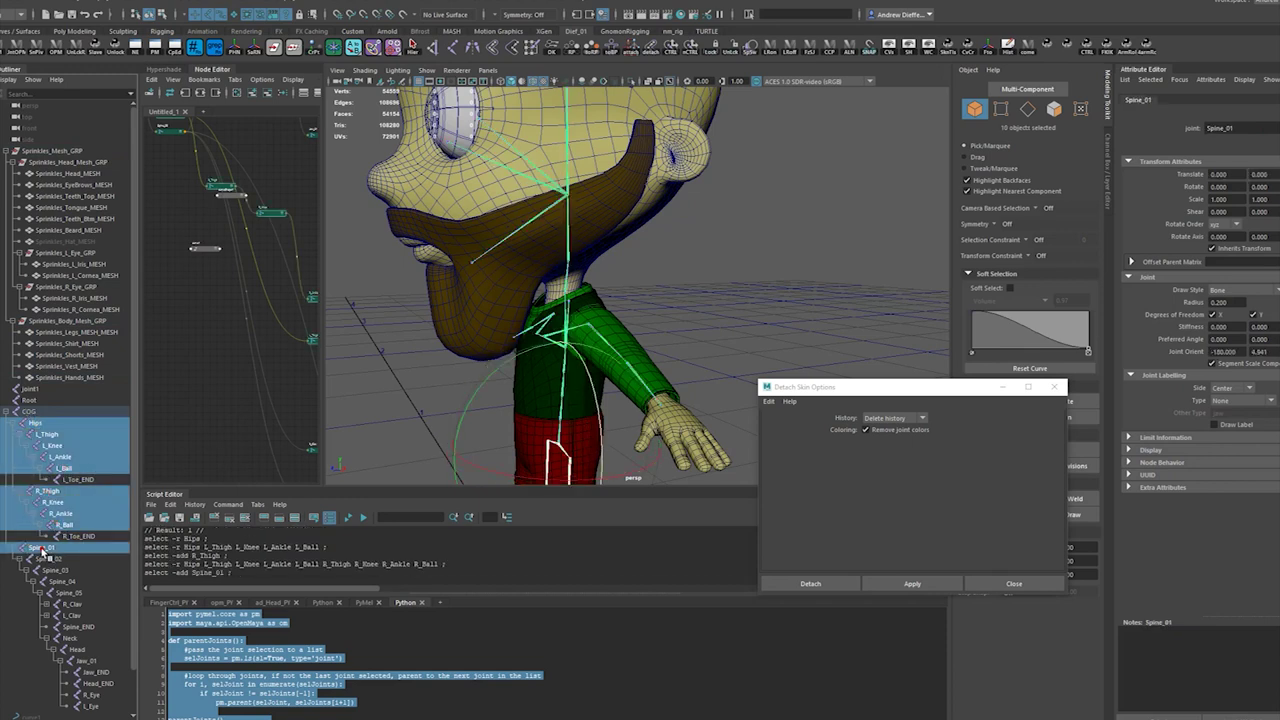
pyautogui.click(47, 605)
pyautogui.click(47, 649)
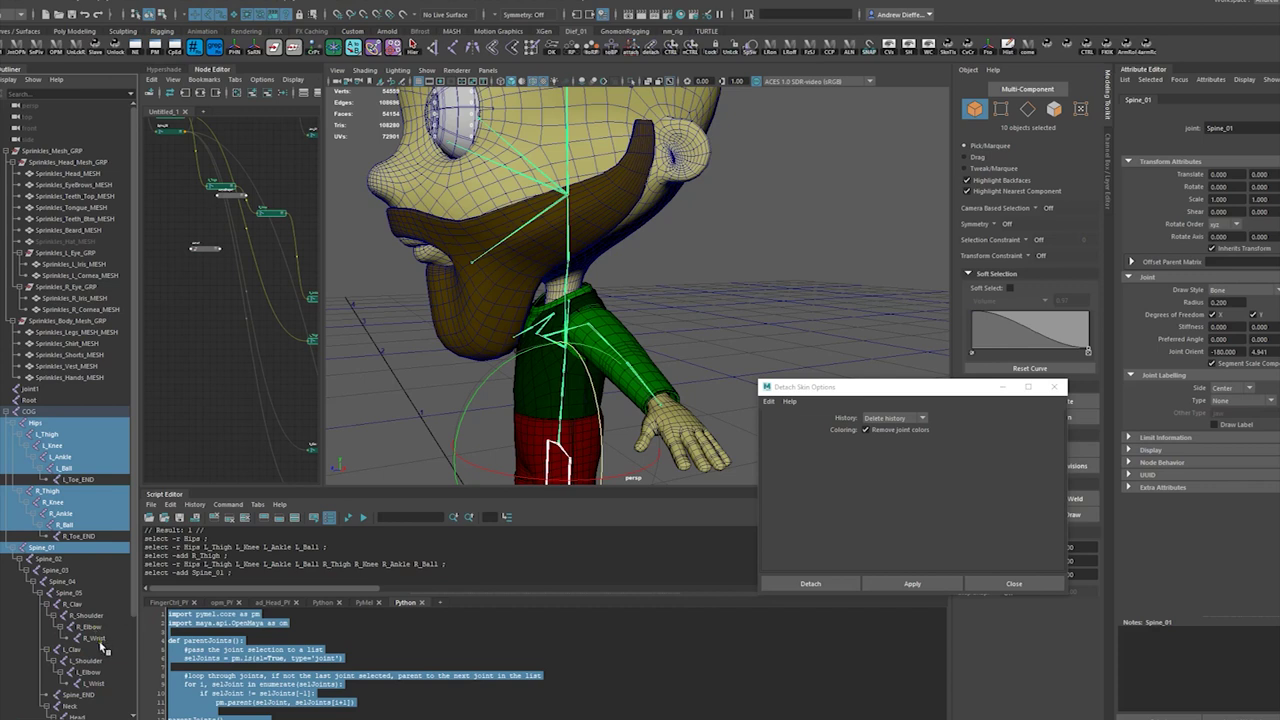
pyautogui.keyDown('shift'); pyautogui.click(103, 684); pyautogui.keyUp('shift')
pyautogui.keyDown('ctrl'); pyautogui.click(72, 706); pyautogui.keyUp('ctrl')
pyautogui.scroll(-3, 80, 700)
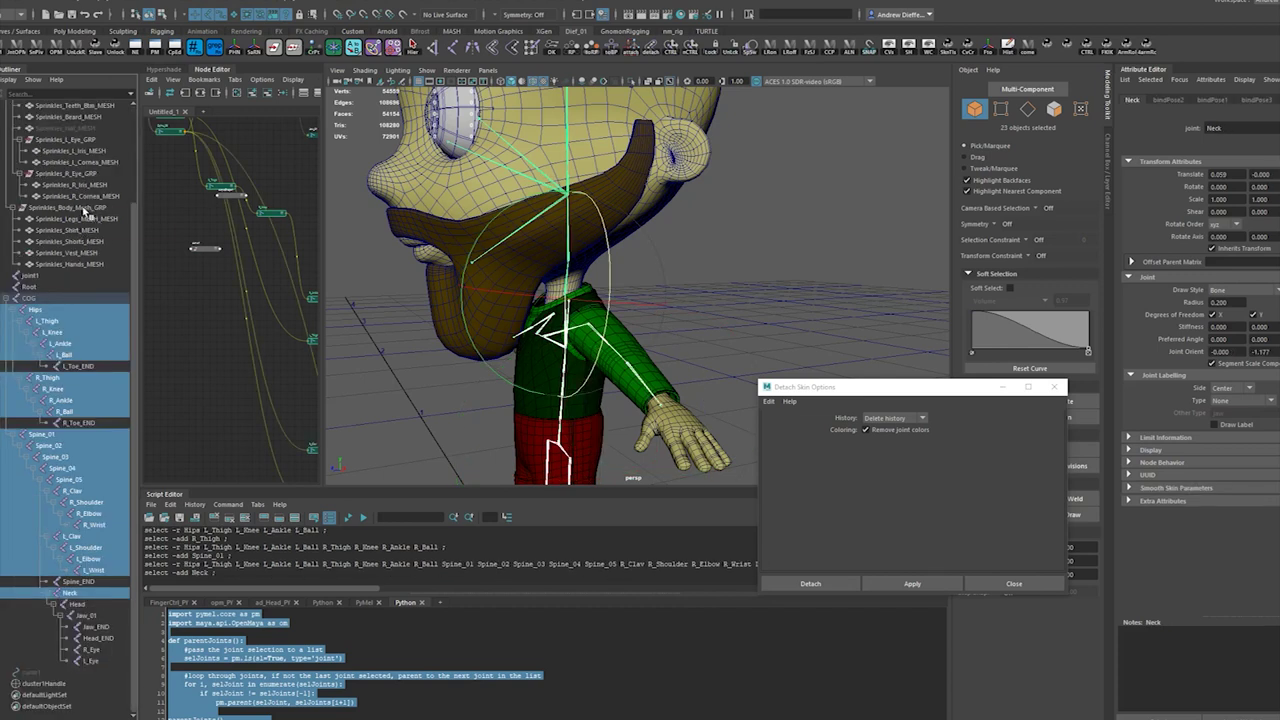
pyautogui.click(88, 209)
pyautogui.hotkey('ctrl', 'z')
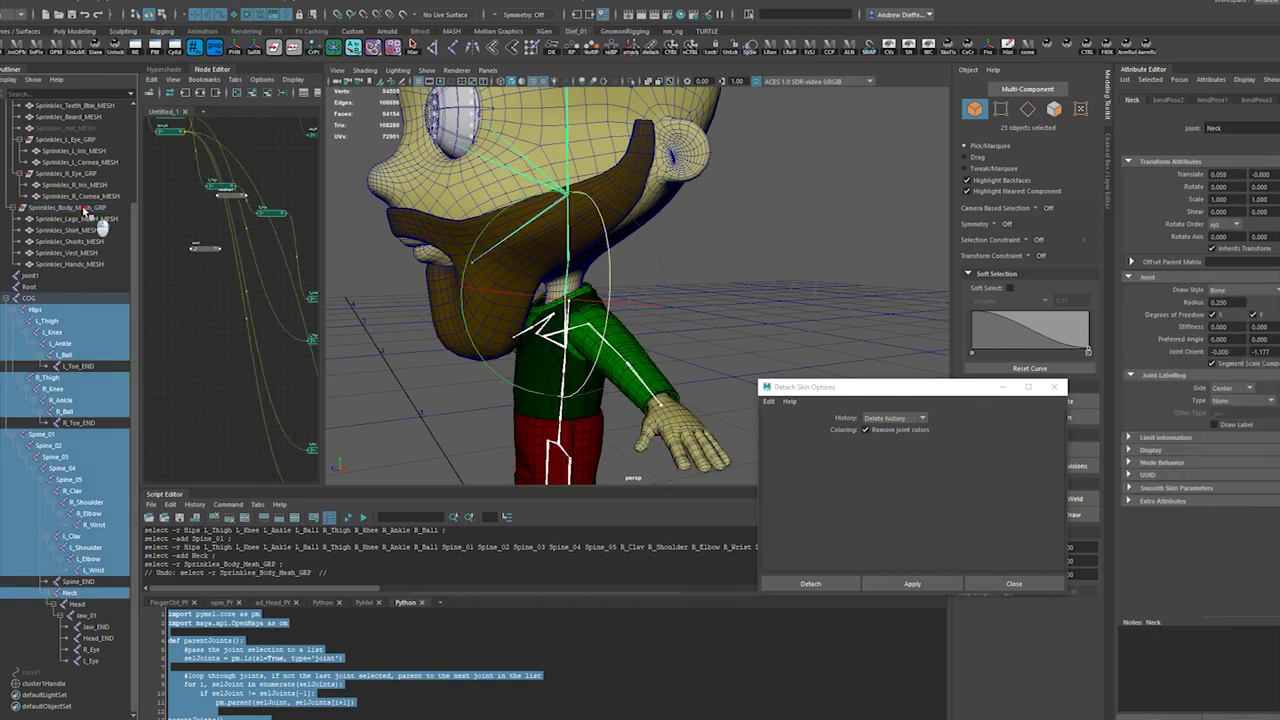
pyautogui.keyDown('ctrl'); pyautogui.click(87, 209); pyautogui.keyUp('ctrl')
pyautogui.press('space')
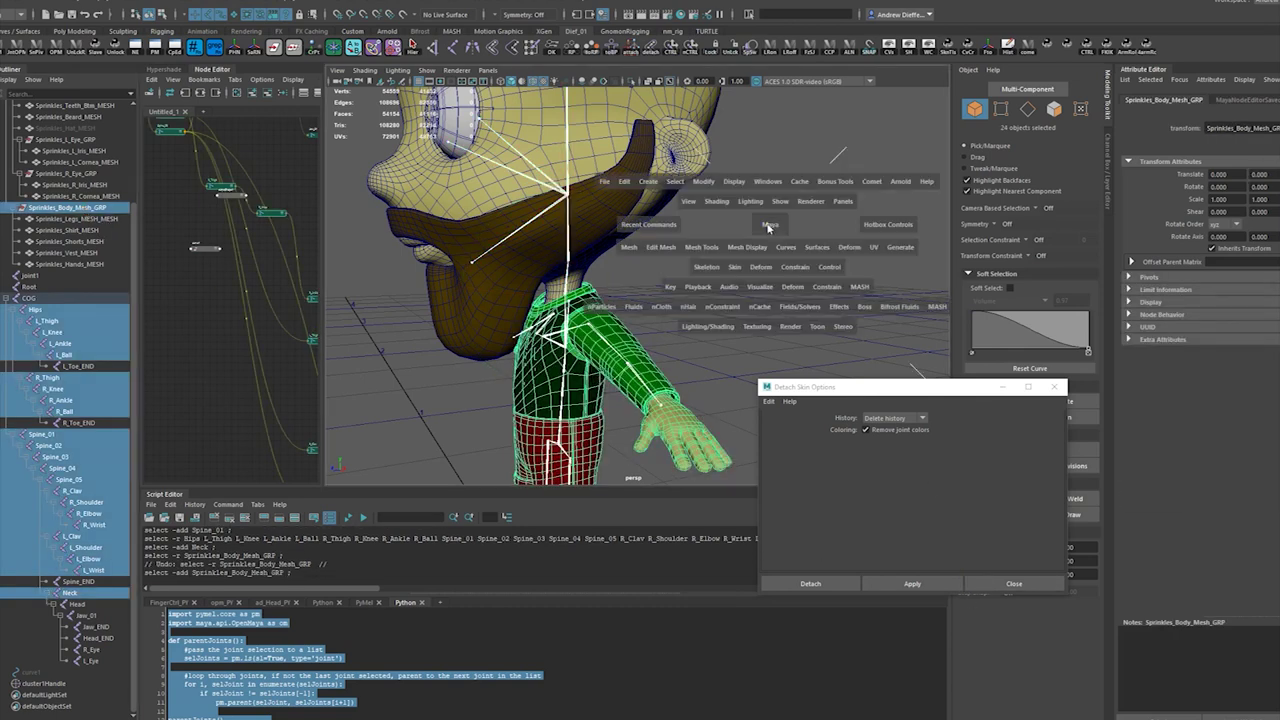
pyautogui.click(734, 267)
pyautogui.click(780, 298)
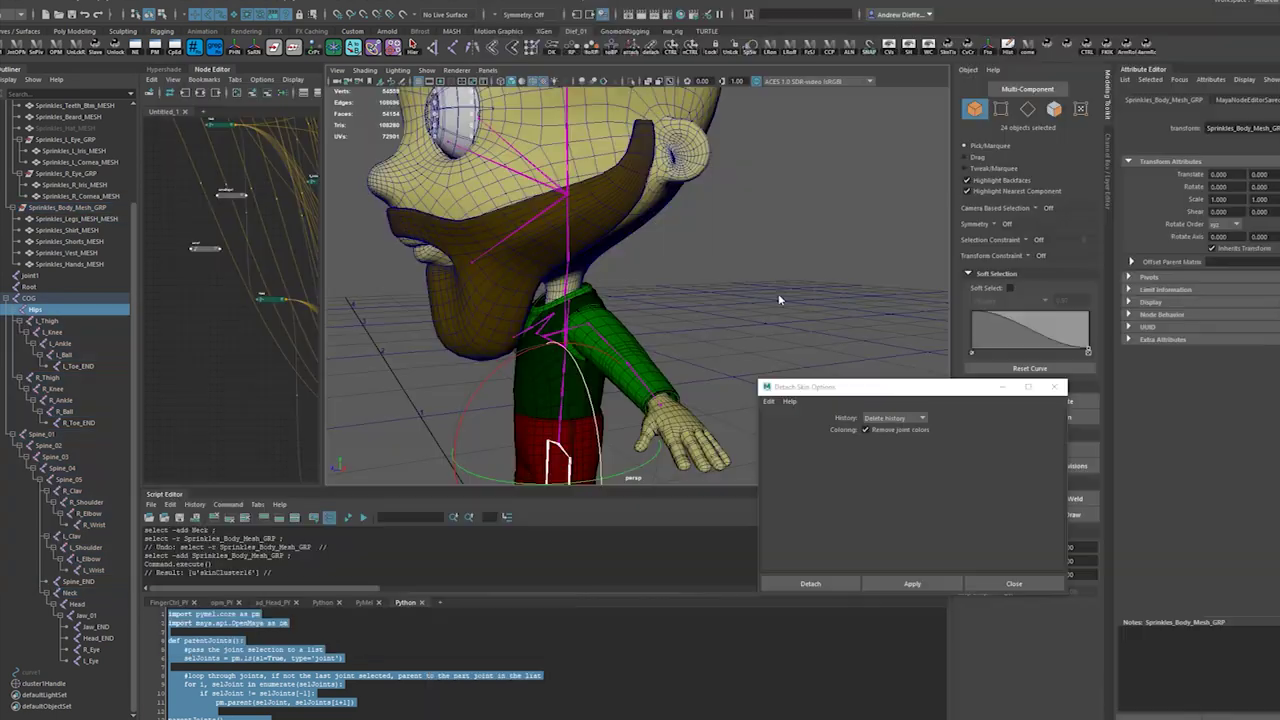
pyautogui.click(778, 277)
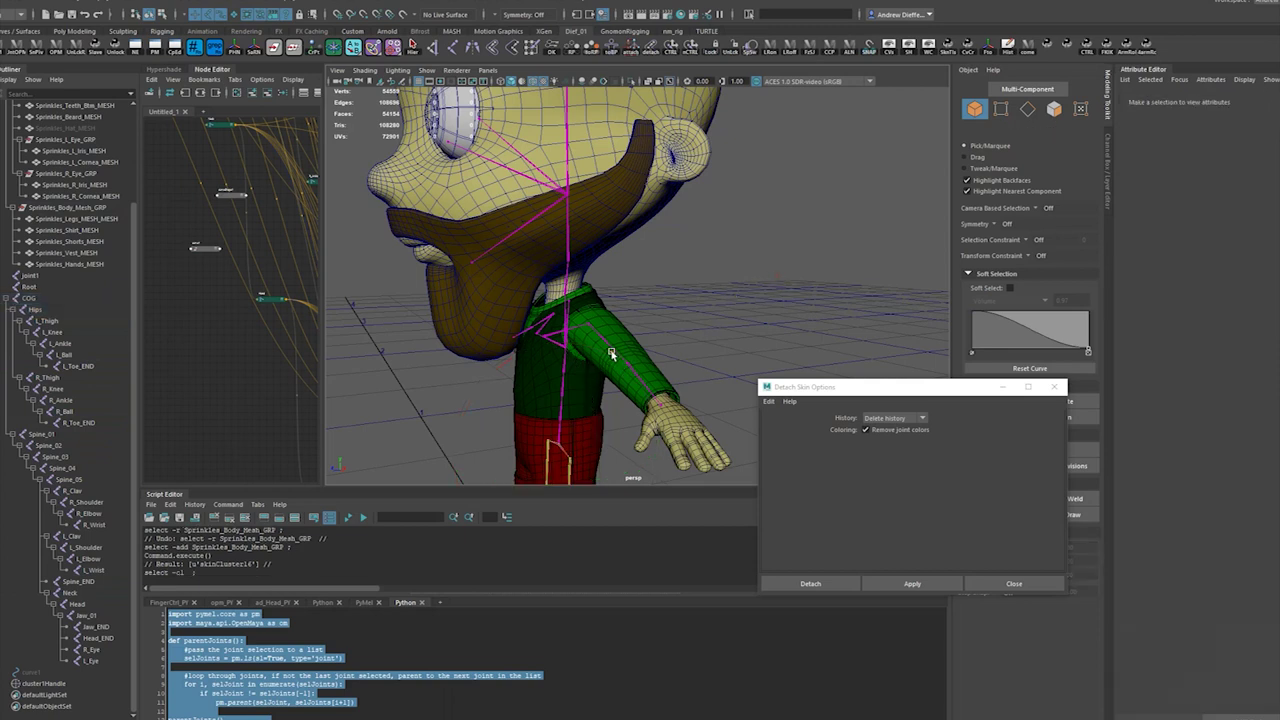
# - Rotate the L_Shoulder joint about -39 degrees in Z to test the new body binding, and undo the rotation
pyautogui.click(612, 352)
pyautogui.moveTo(614, 326); pyautogui.dragTo(640, 298)
pyautogui.hotkey('ctrl', 'z')
# - Rotate the L_Clav joint about 29 degrees in world Z to test the shirt's deformation, and undo the rotation
pyautogui.keyDown('alt'); pyautogui.moveTo(720, 300); pyautogui.dragTo(791, 295); pyautogui.keyUp('alt')
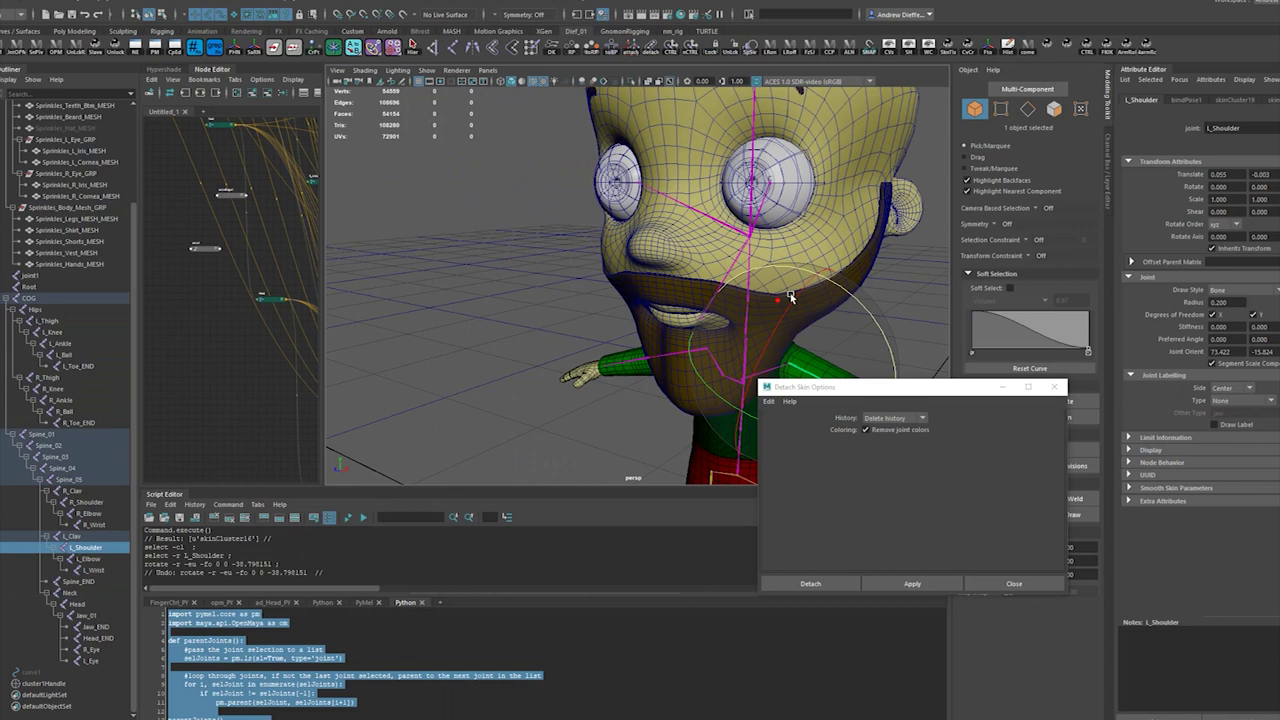
pyautogui.keyDown('alt'); pyautogui.moveTo(830, 205); pyautogui.dragTo(791, 178, button='middle'); pyautogui.keyUp('alt')
pyautogui.click(851, 207)
pyautogui.click(731, 341)
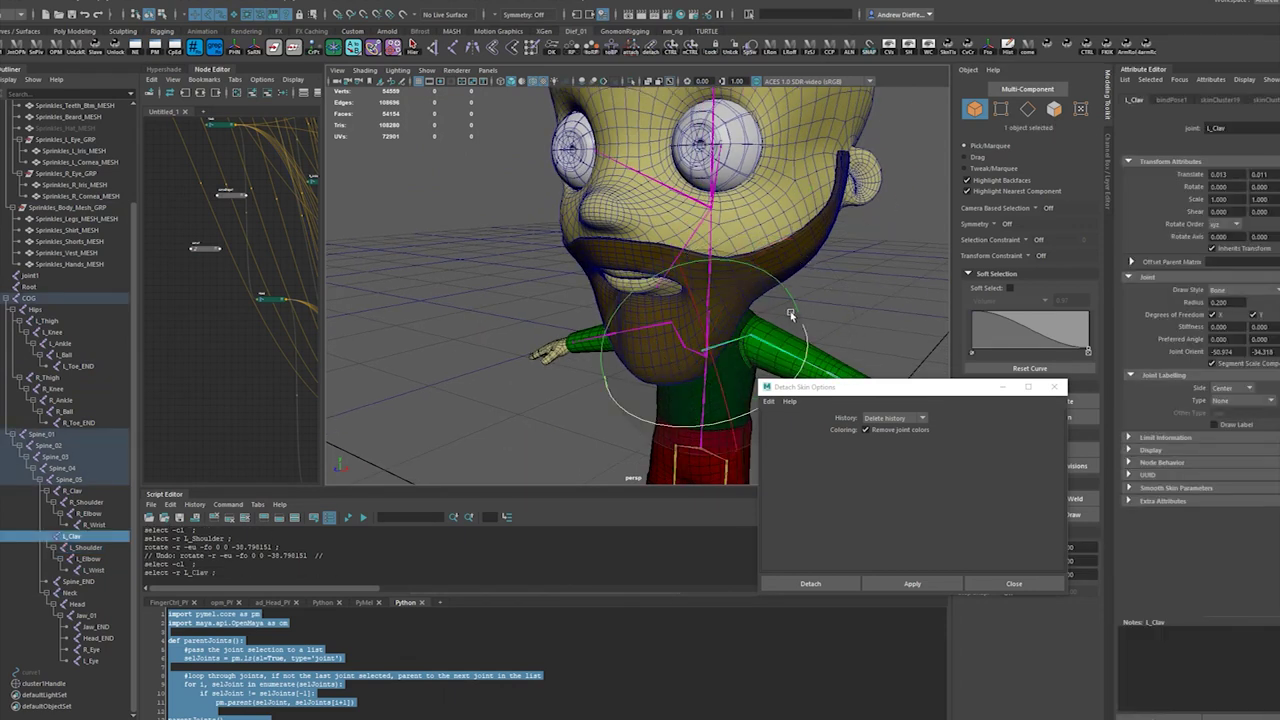
pyautogui.keyDown('alt'); pyautogui.moveTo(809, 314); pyautogui.dragTo(886, 268); pyautogui.keyUp('alt')
pyautogui.keyDown('alt'); pyautogui.moveTo(890, 290); pyautogui.dragTo(764, 236, button='middle'); pyautogui.keyUp('alt')
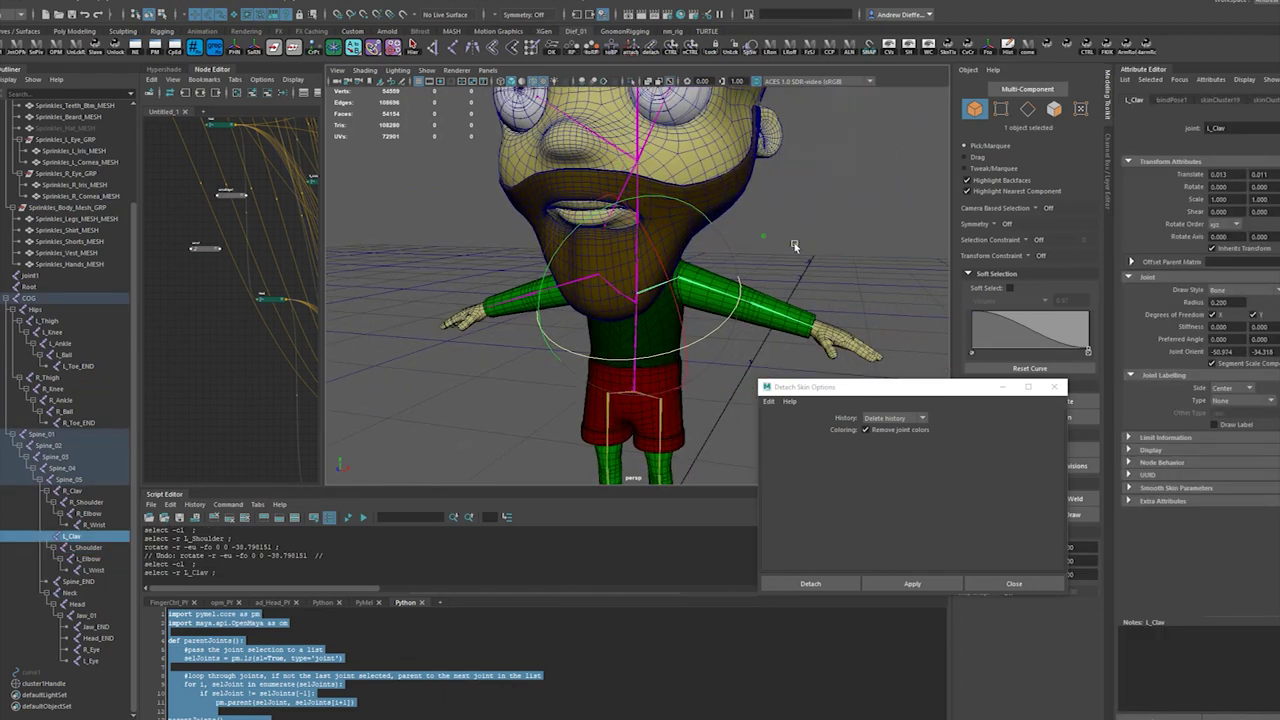
pyautogui.keyDown('ctrl'); pyautogui.keyDown('shift'); pyautogui.moveTo(834, 229); pyautogui.dragTo(795, 228, button='right'); pyautogui.keyUp('shift'); pyautogui.keyUp('ctrl')
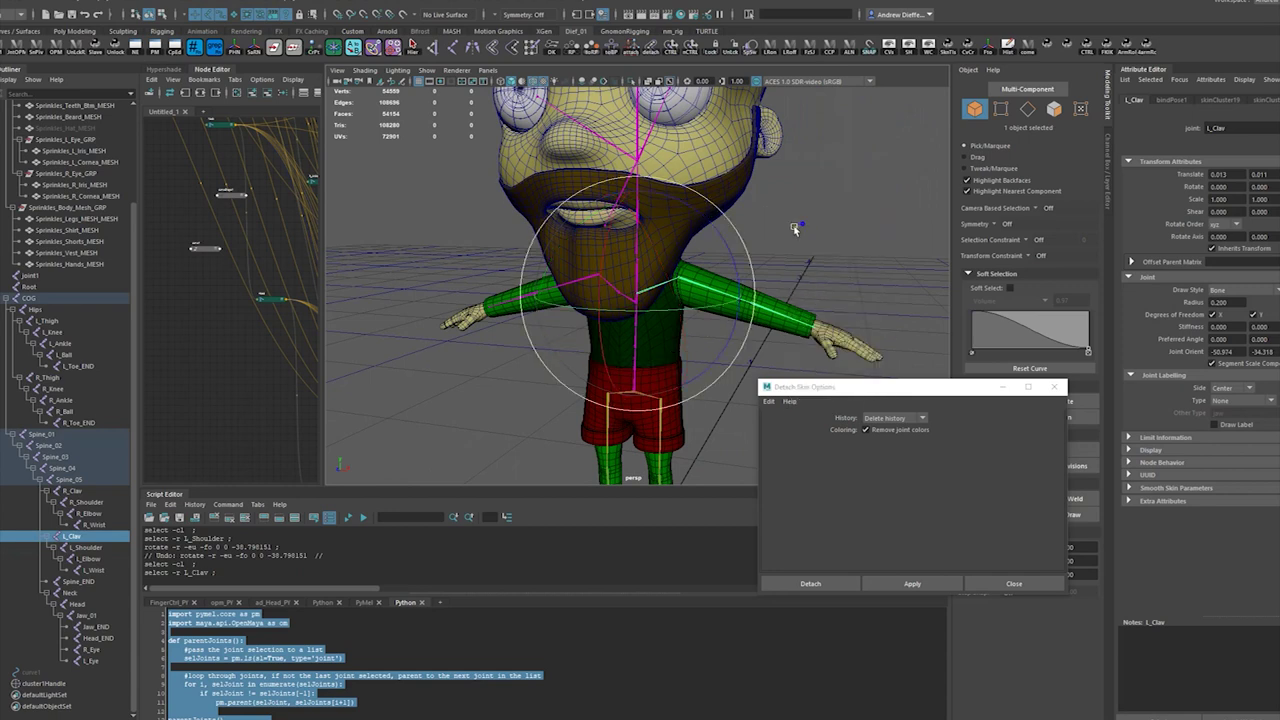
pyautogui.moveTo(708, 216); pyautogui.dragTo(676, 204)
pyautogui.hotkey('ctrl', 'z')
pyautogui.click(789, 358)
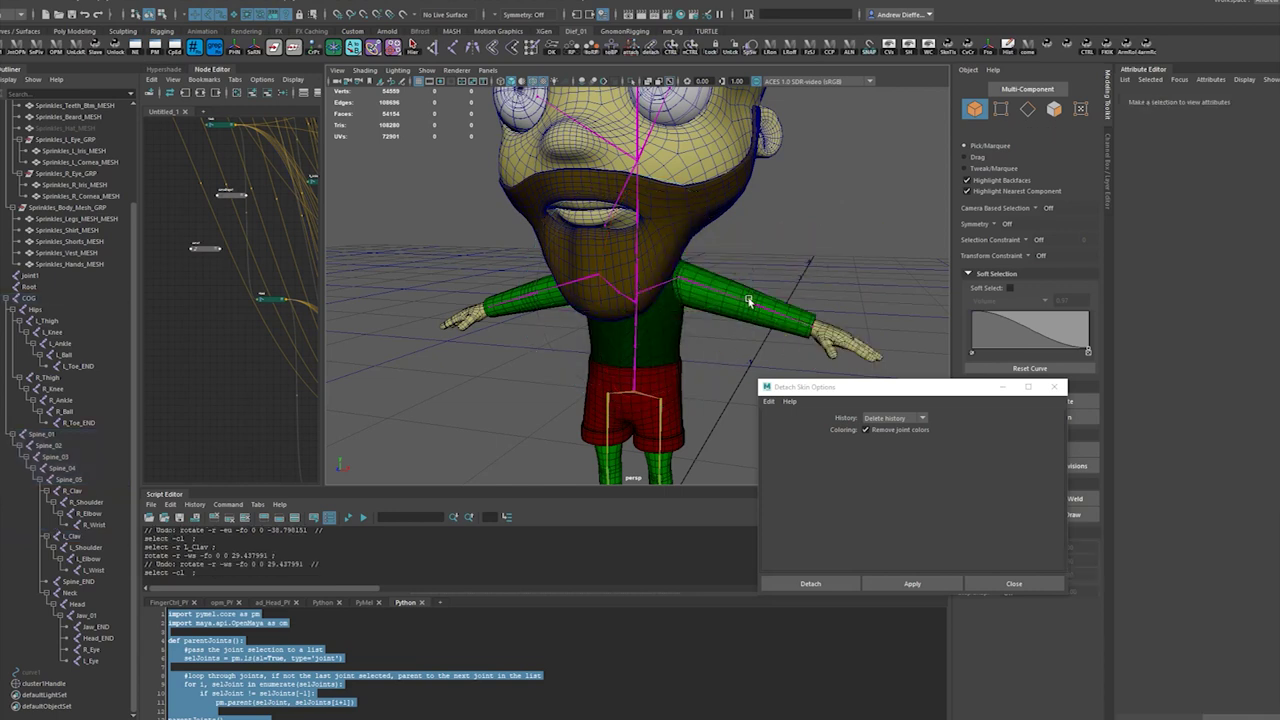
# - Rotate the L_Elbow joint back and forth, by about 35 to 75 degrees in Y, to test the sleeve's bending, and undo the rotations
pyautogui.click(748, 301)
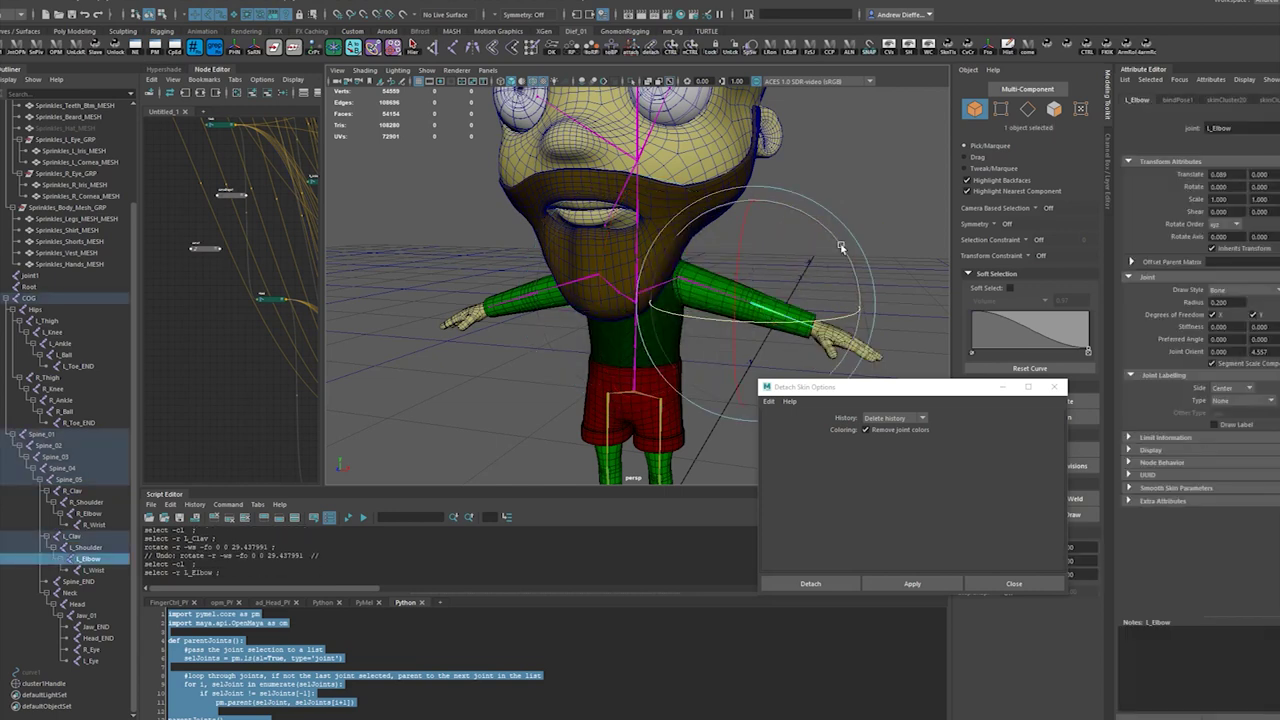
pyautogui.hotkey('ctrl', 'z')
pyautogui.moveTo(860, 212); pyautogui.dragTo(846, 198)
pyautogui.click(786, 318)
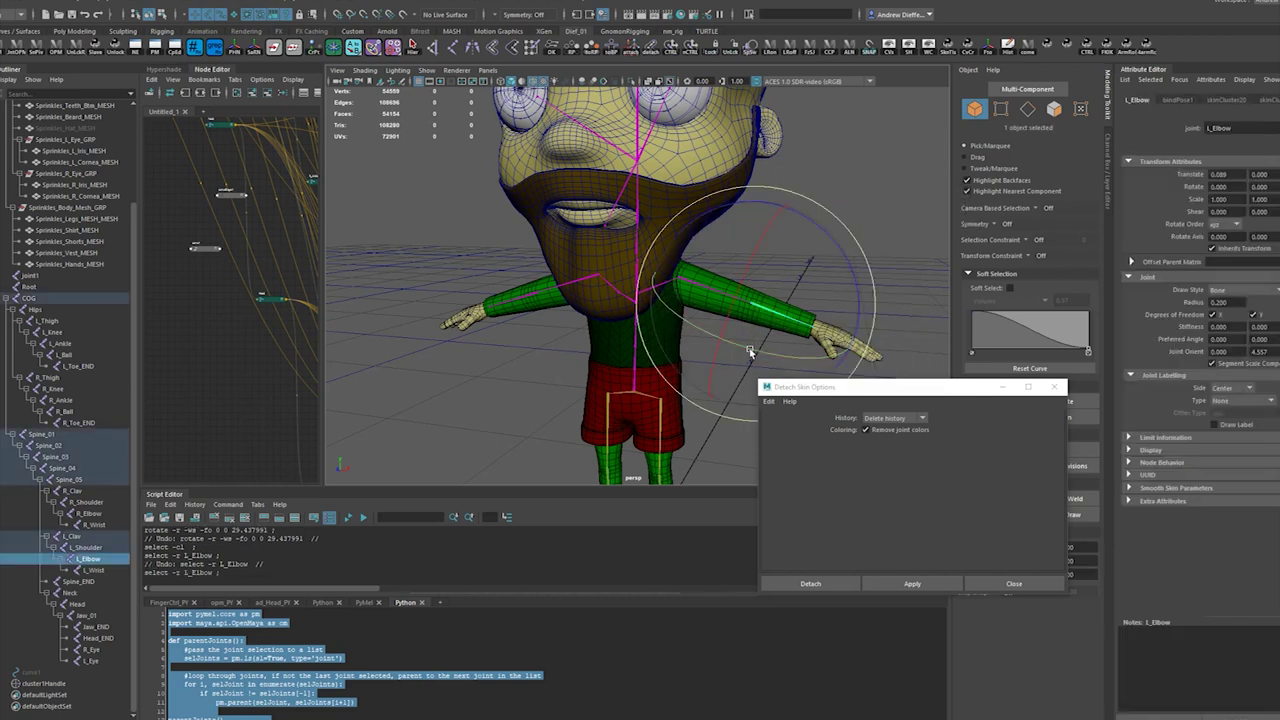
pyautogui.moveTo(749, 349); pyautogui.dragTo(650, 314)
pyautogui.keyDown('alt'); pyautogui.moveTo(650, 314); pyautogui.dragTo(514, 366); pyautogui.keyUp('alt')
pyautogui.keyDown('alt'); pyautogui.moveTo(514, 366); pyautogui.dragTo(577, 380, button='right'); pyautogui.keyUp('alt')
pyautogui.keyDown('alt'); pyautogui.moveTo(577, 380); pyautogui.dragTo(717, 405); pyautogui.keyUp('alt')
pyautogui.hotkey('ctrl', 'z')
pyautogui.hotkey('ctrl', 'z')
pyautogui.hotkey('ctrl', 'z')
pyautogui.hotkey('ctrl', 'z')
pyautogui.hotkey('ctrl', 'z')
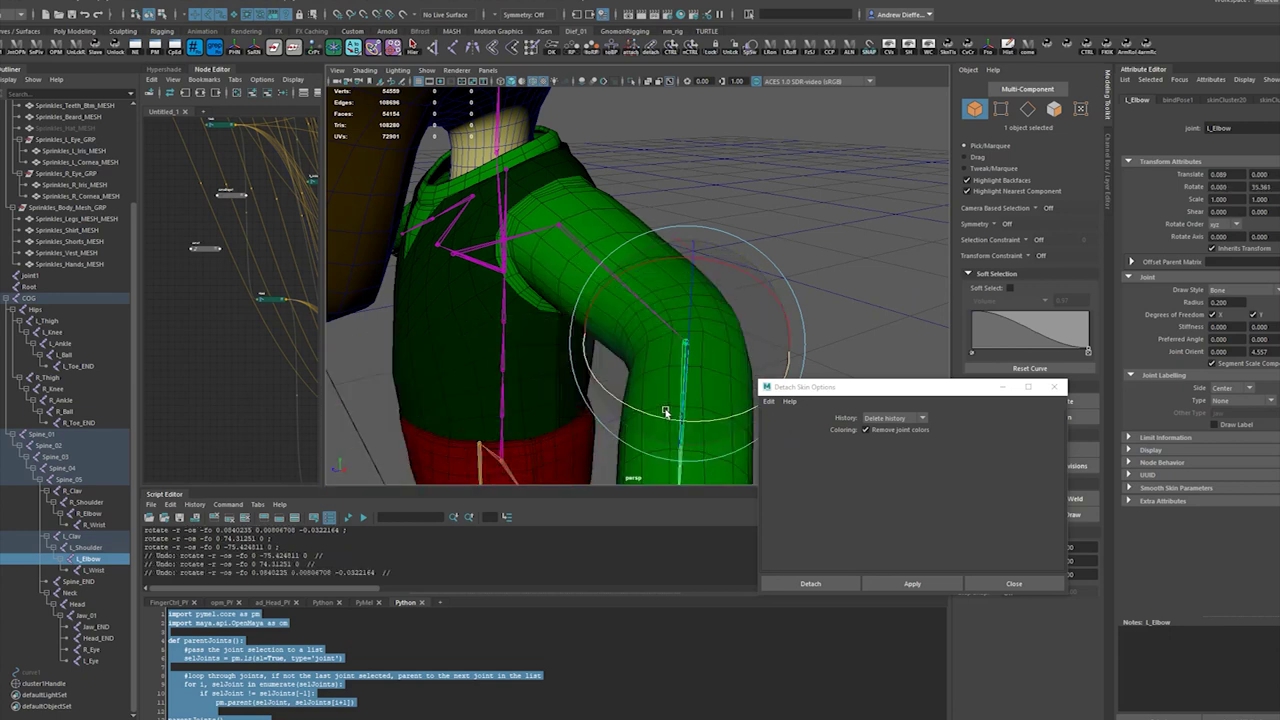
# - Rotate the L_Wrist joint about 46 degrees in Z to test the hand's deformation, and undo the rotation
pyautogui.keyDown('alt'); pyautogui.moveTo(598, 345); pyautogui.dragTo(603, 366); pyautogui.keyUp('alt')
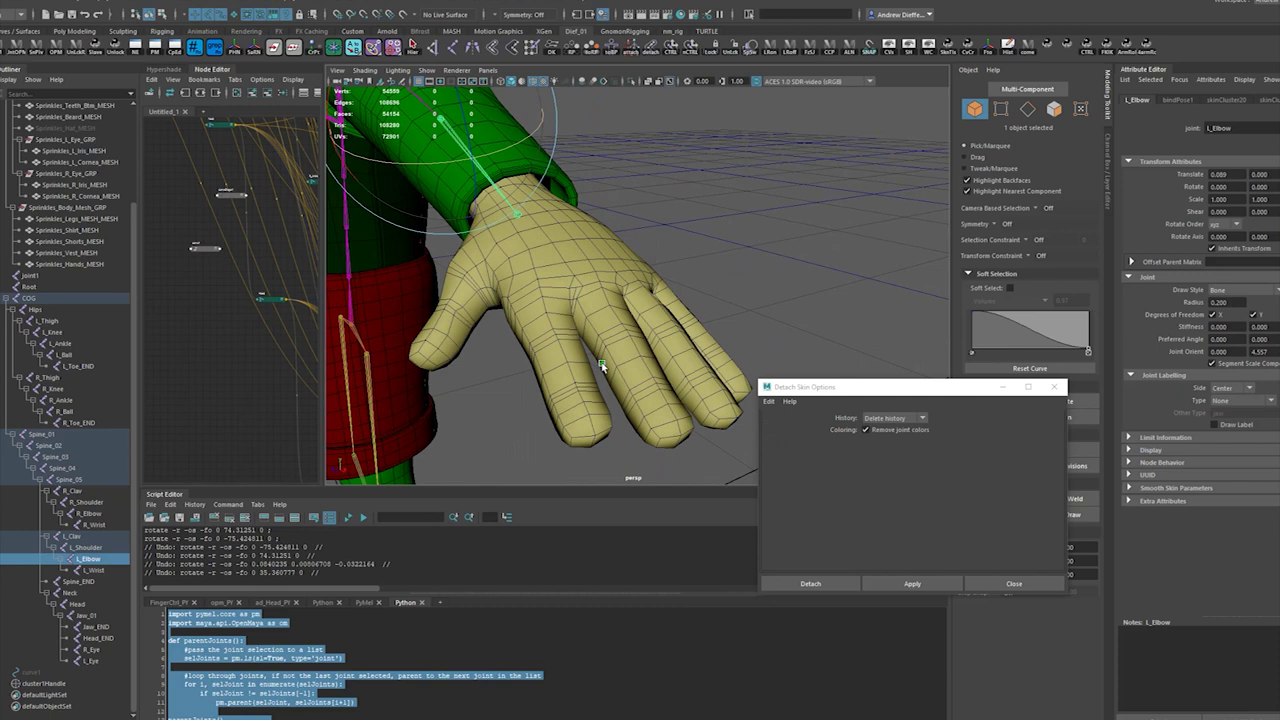
pyautogui.click(686, 184)
pyautogui.click(517, 213)
pyautogui.moveTo(518, 214); pyautogui.dragTo(566, 292)
pyautogui.hotkey('ctrl', 'z')
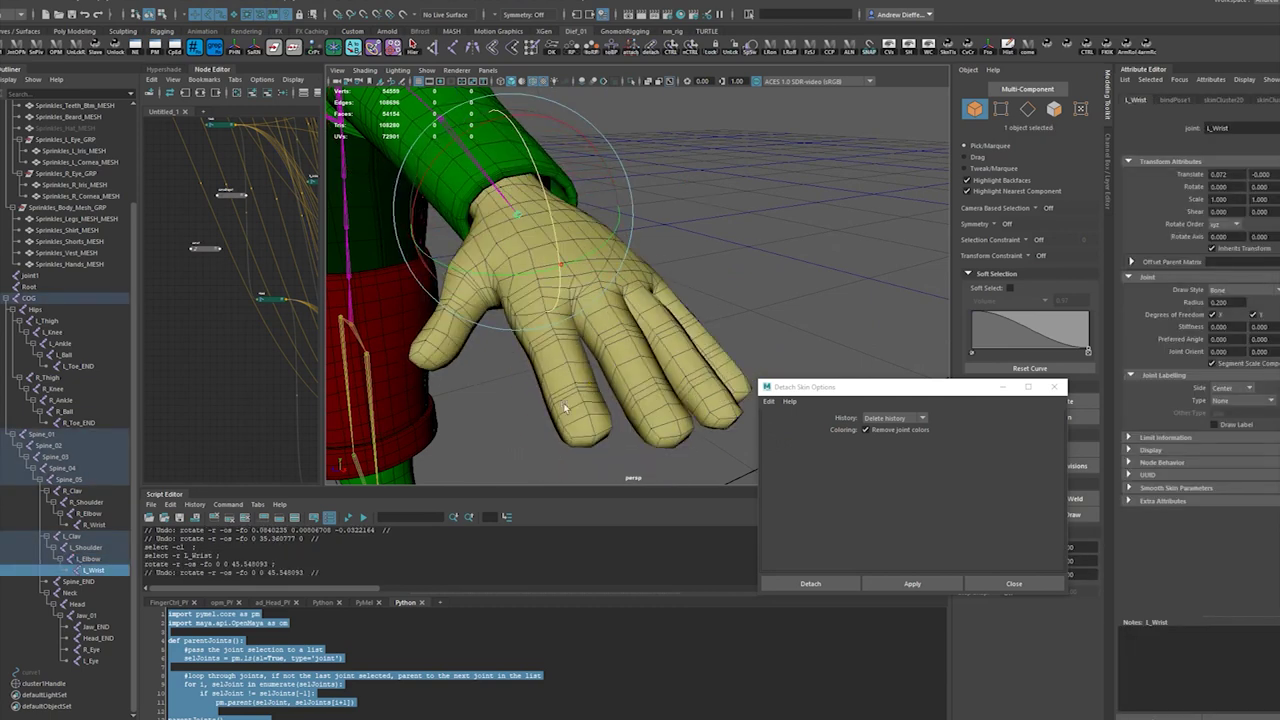
# - Rotate the L_Knee joint about -92 degrees in Z to test the leg's deformation, undo the rotation and deselect the joint
pyautogui.keyDown('alt'); pyautogui.moveTo(566, 400); pyautogui.dragTo(514, 398, button='right'); pyautogui.keyUp('alt')
pyautogui.keyDown('alt'); pyautogui.moveTo(514, 398); pyautogui.dragTo(545, 317); pyautogui.keyUp('alt')
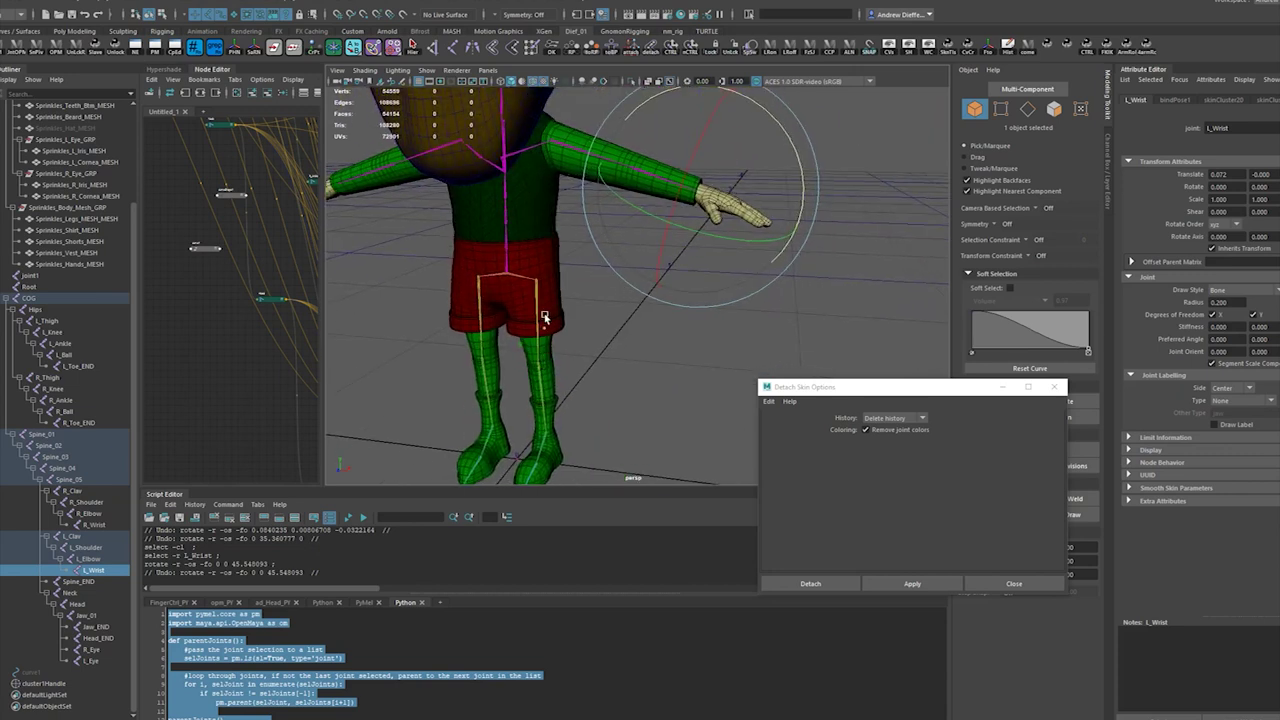
pyautogui.click(537, 377)
pyautogui.moveTo(537, 377); pyautogui.dragTo(565, 464)
pyautogui.hotkey('ctrl', 'z')
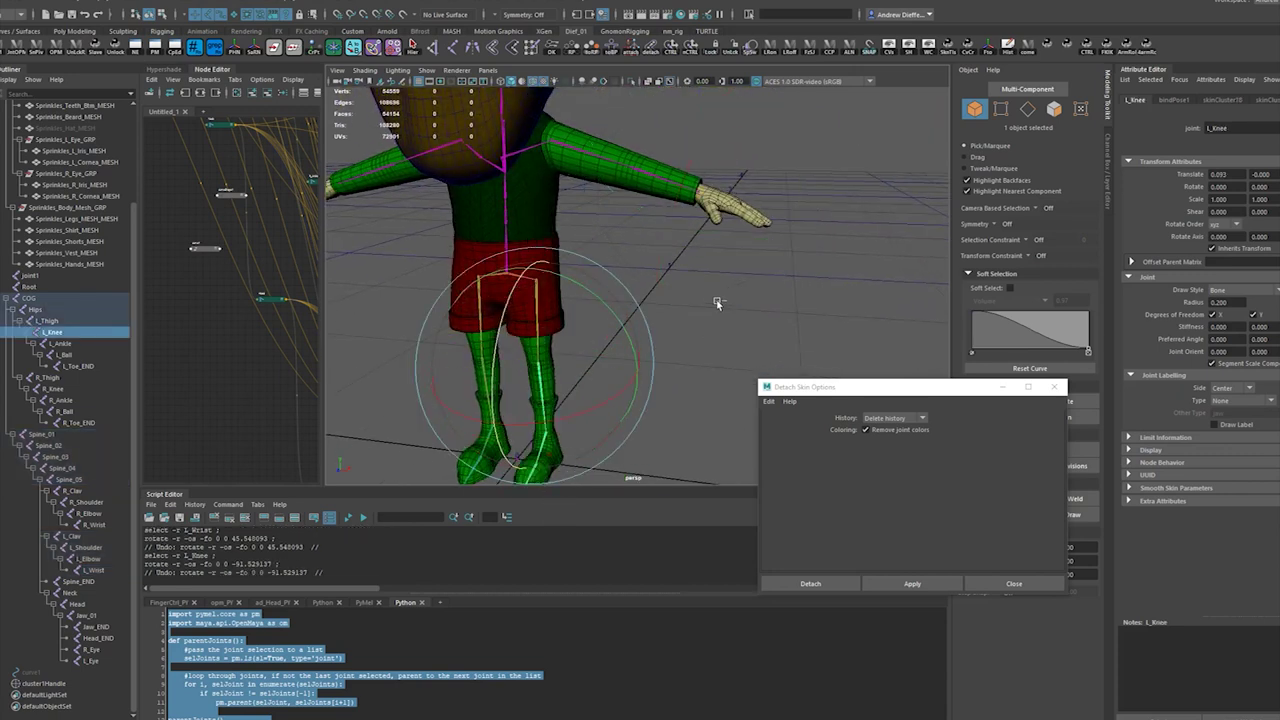
pyautogui.click(716, 302)
pyautogui.keyDown('alt'); pyautogui.moveTo(651, 364); pyautogui.dragTo(617, 336); pyautogui.keyUp('alt')
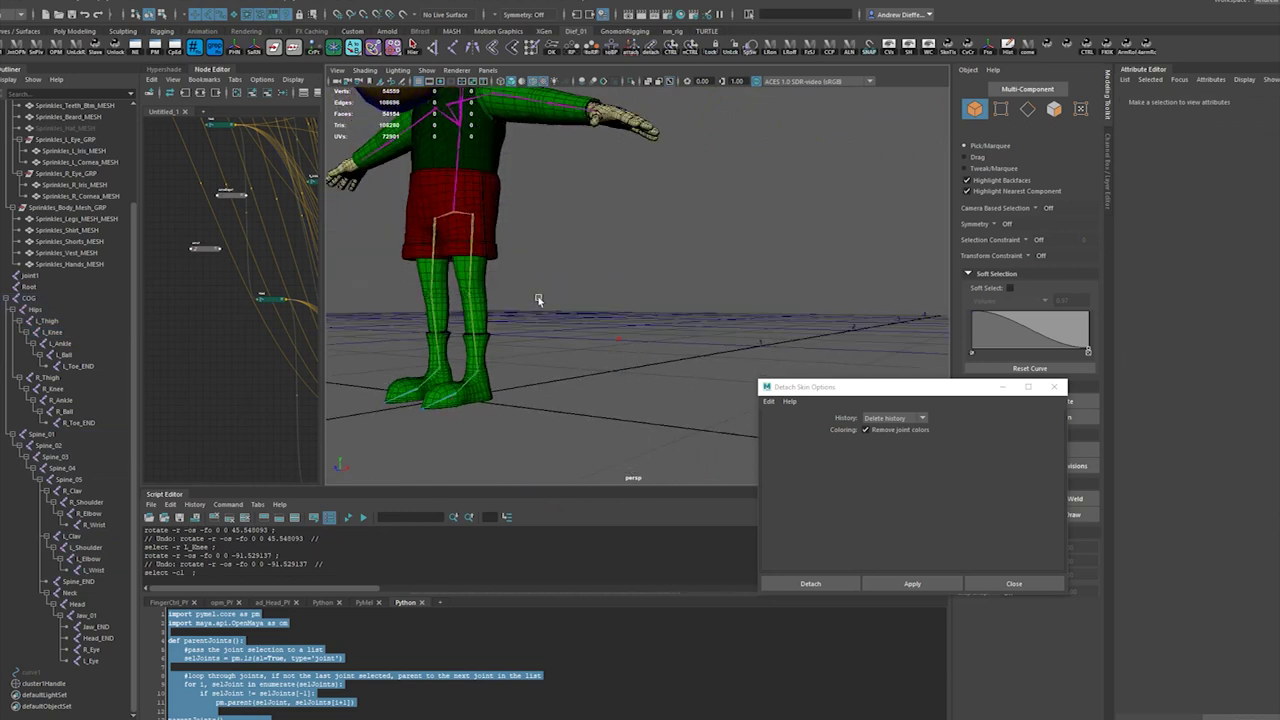
pyautogui.keyDown('alt'); pyautogui.moveTo(542, 300); pyautogui.dragTo(576, 319, button='middle'); pyautogui.keyUp('alt')
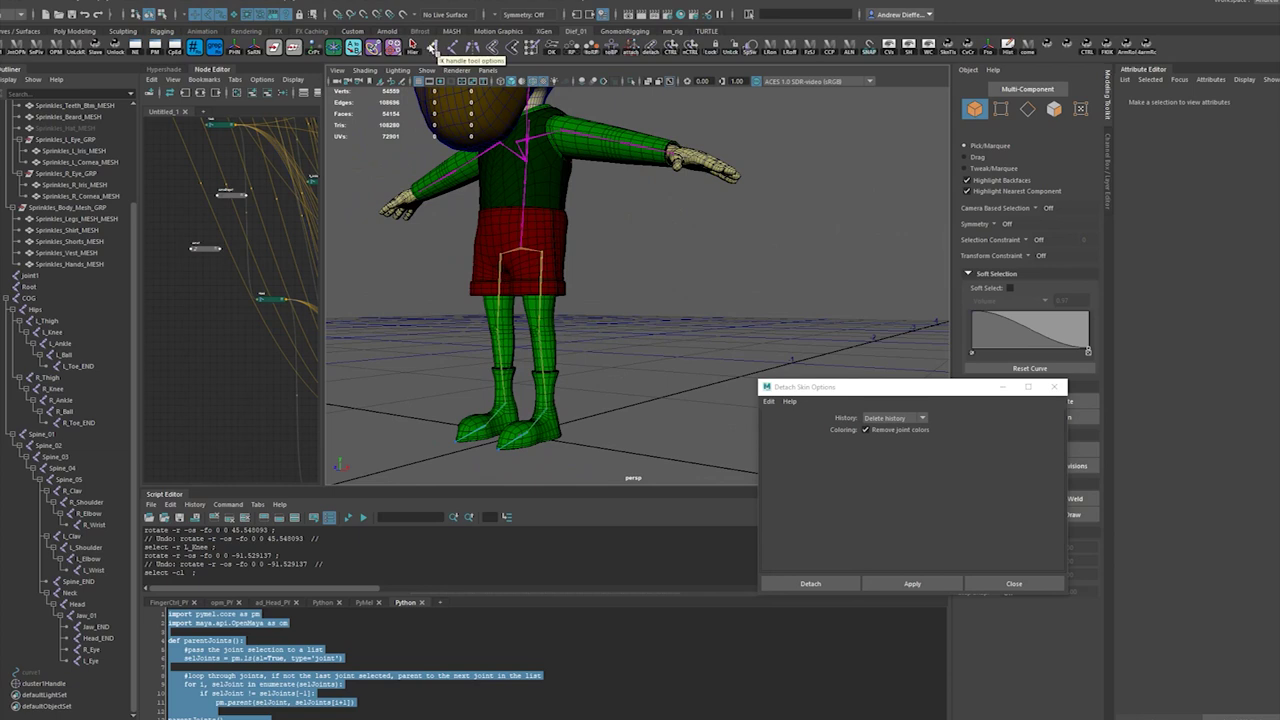
pyautogui.doubleClick(432, 47)
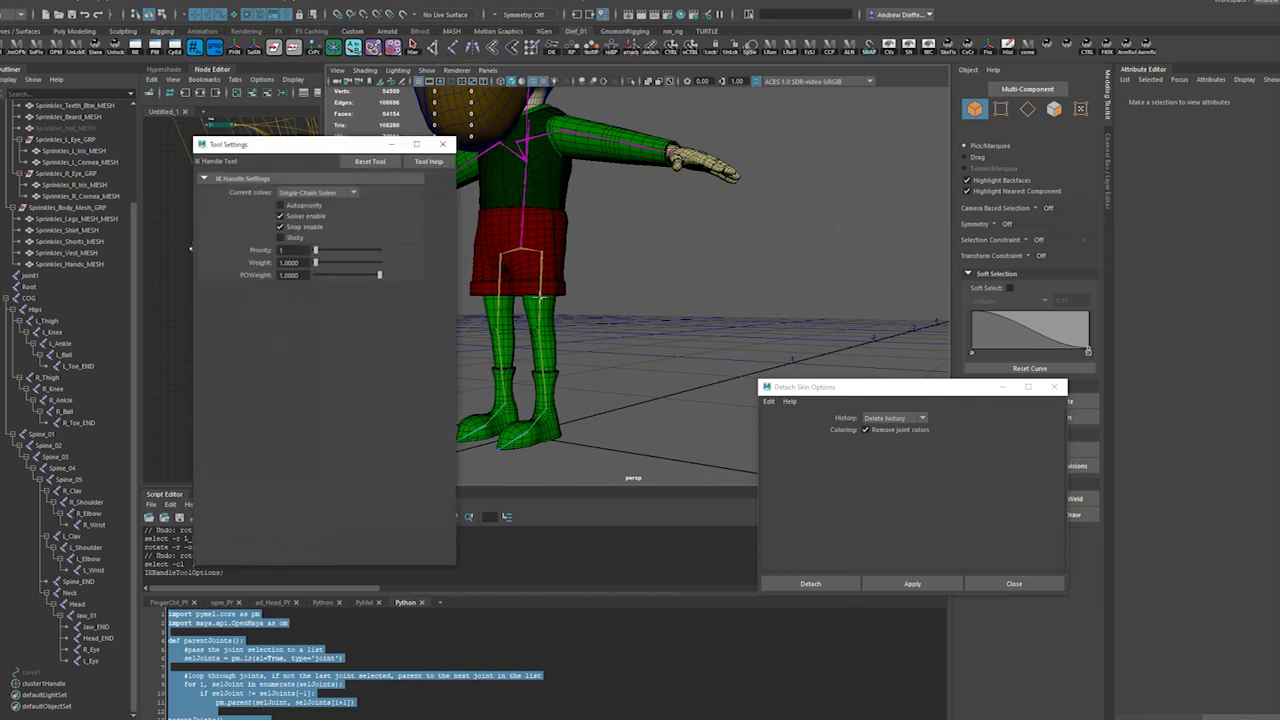
pyautogui.click(52, 320)
pyautogui.keyDown('ctrl'); pyautogui.click(63, 343); pyautogui.keyUp('ctrl')
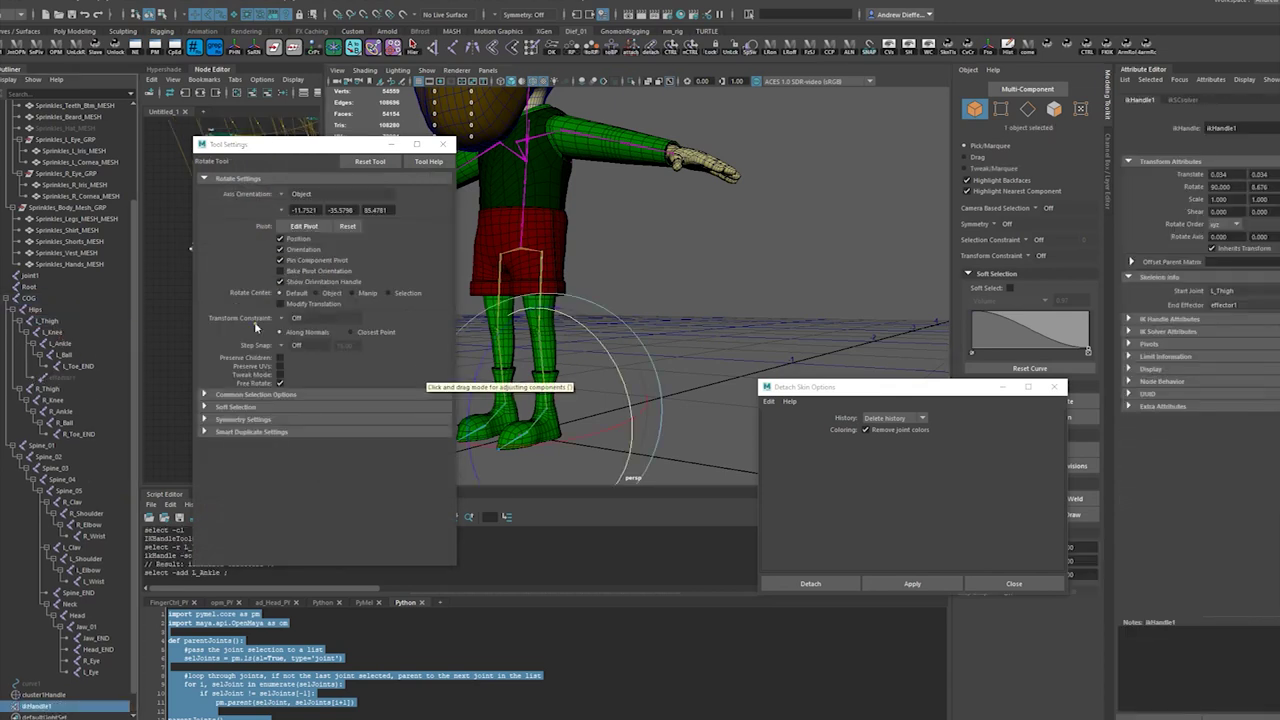
pyautogui.scroll(-1, 88, 640)
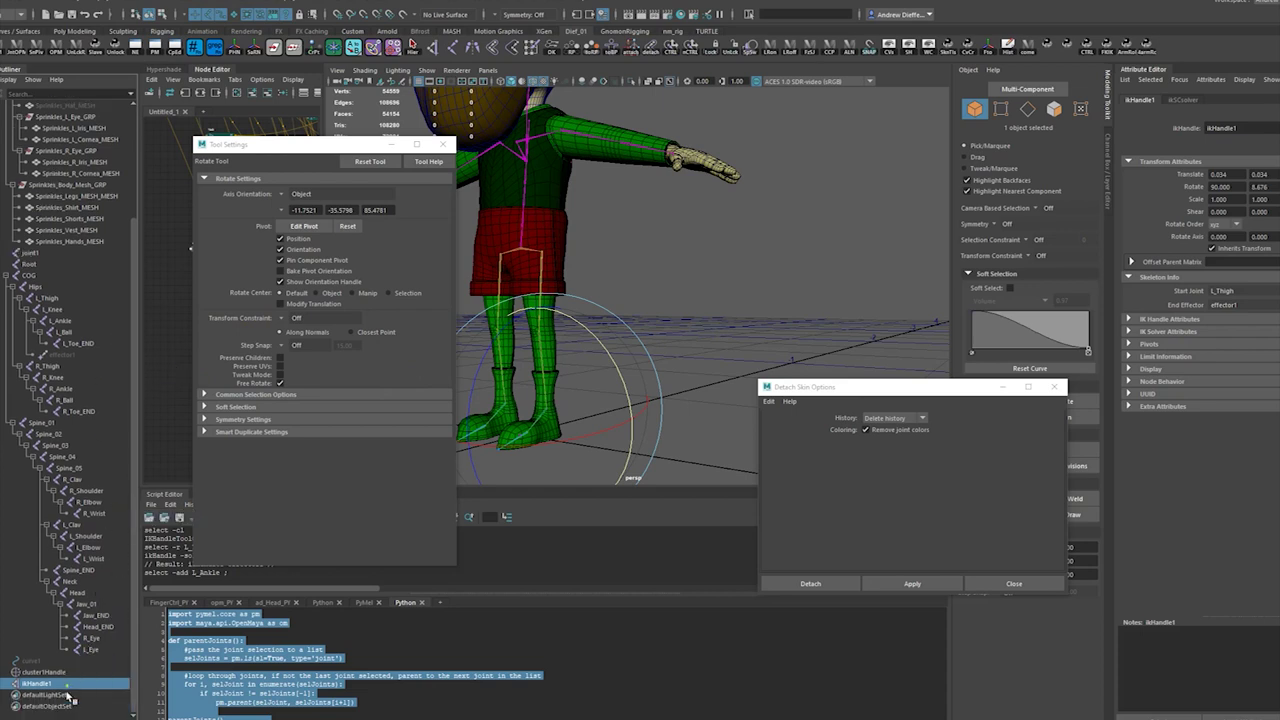
pyautogui.hotkey('ctrl', 'z')
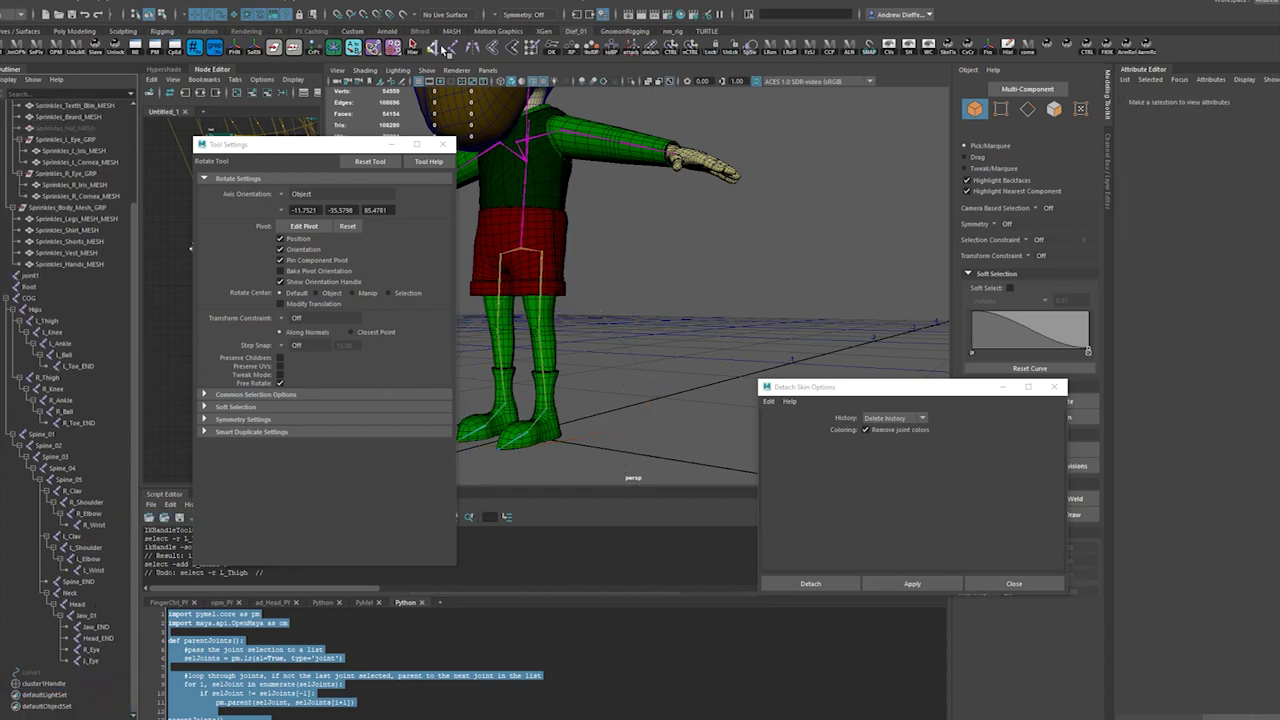
# - Set the IK Handle tool to the Rotate-Plane Solver and create an IK handle from L_Thigh to L_Ankle
pyautogui.doubleClick(441, 48)
pyautogui.click(318, 193)
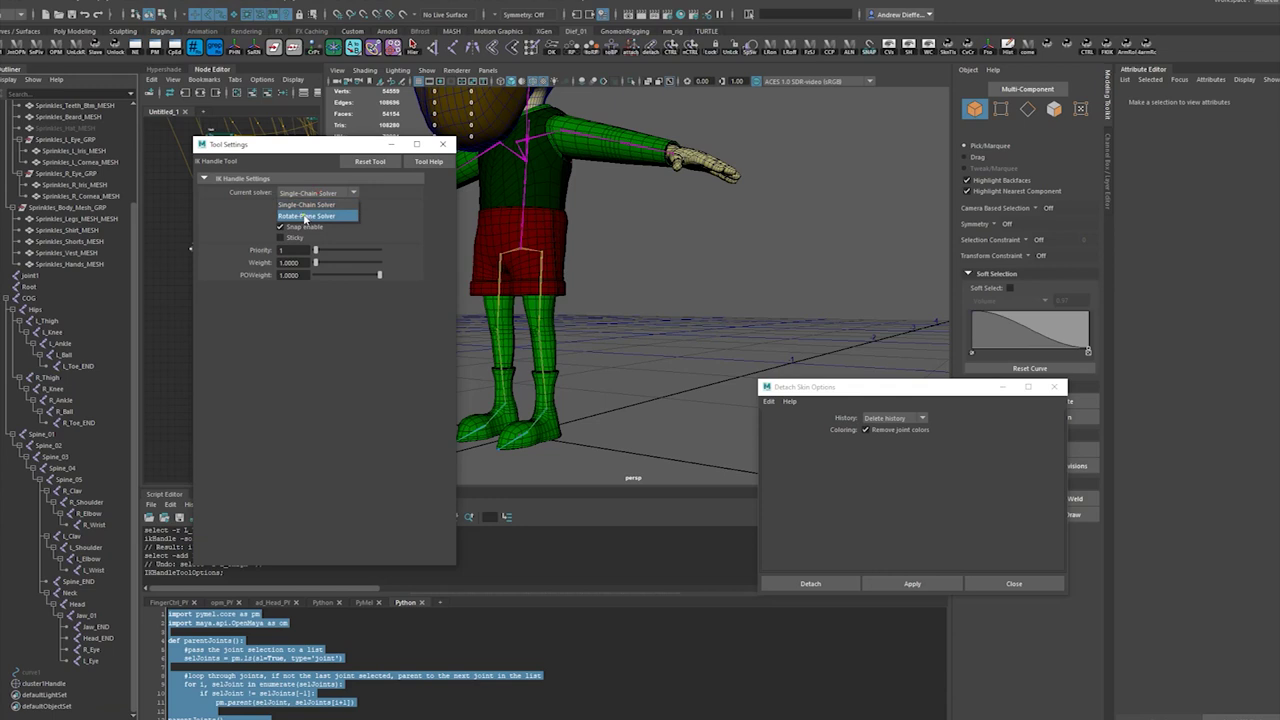
pyautogui.click(306, 217)
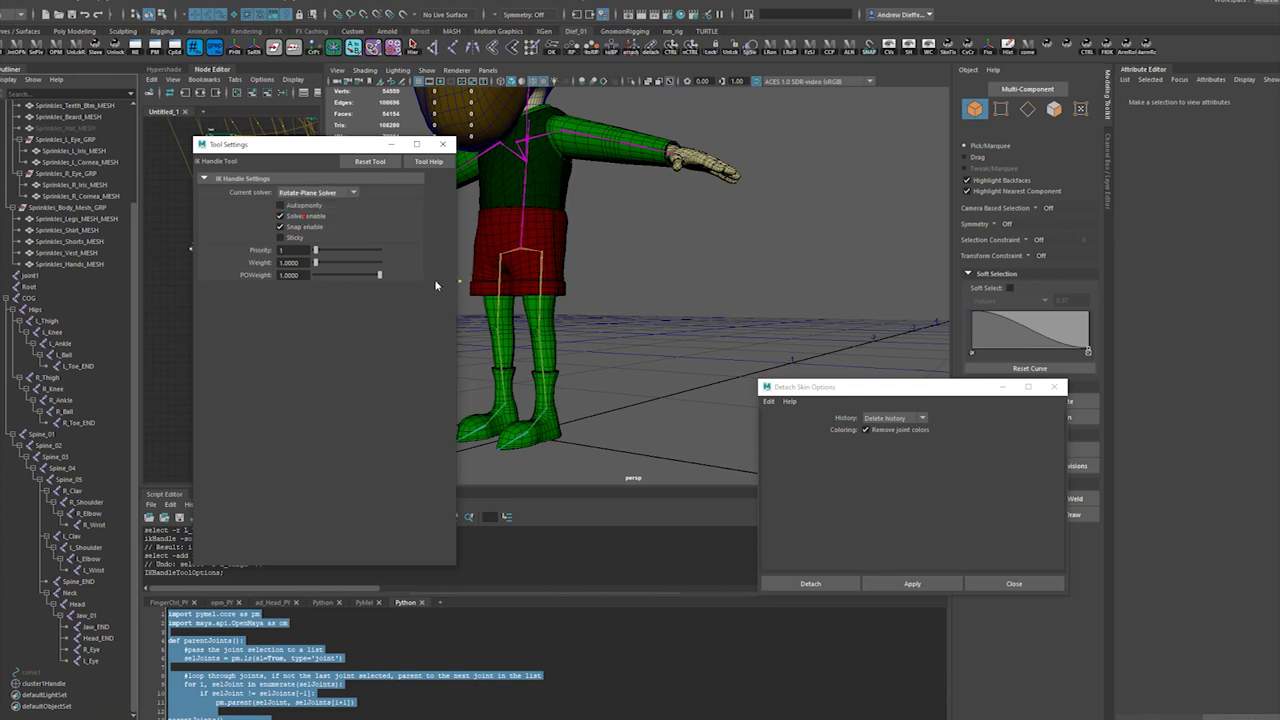
pyautogui.click(52, 322)
pyautogui.click(58, 344)
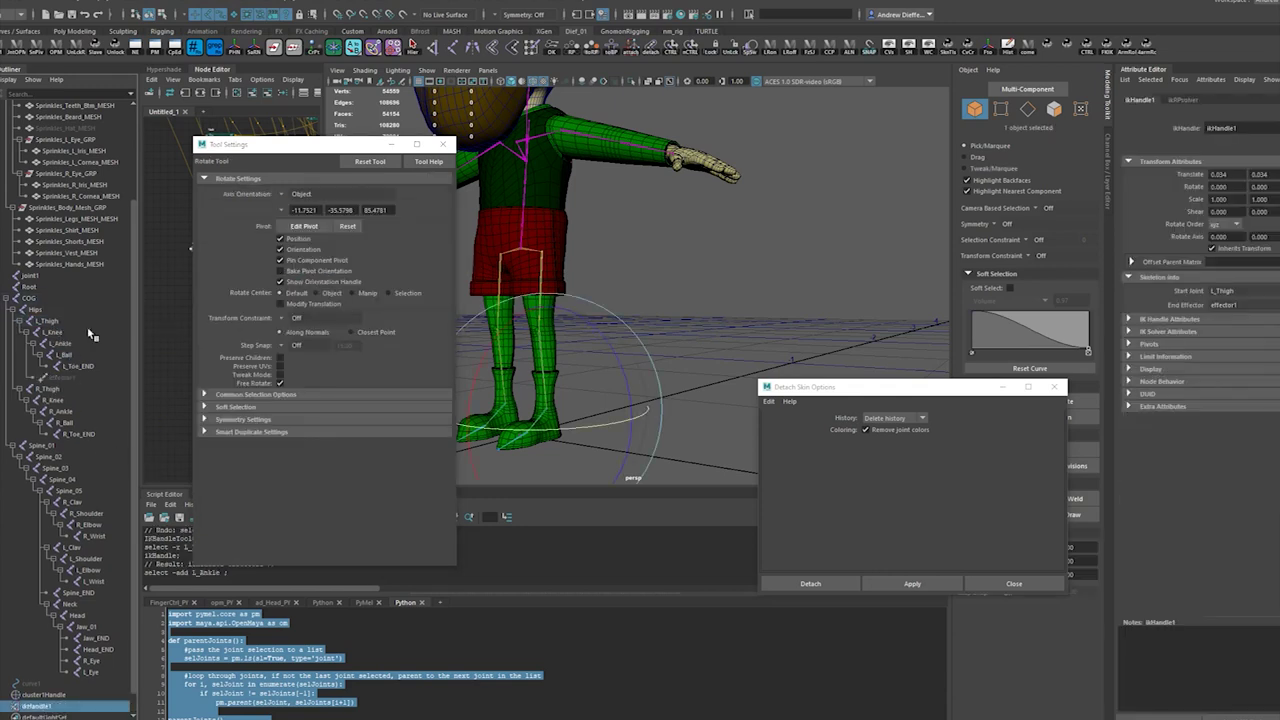
# - Create a rotate-plane IK handle for the right leg, from R_Thigh to R_Ankle
pyautogui.press('y')
pyautogui.click(48, 389)
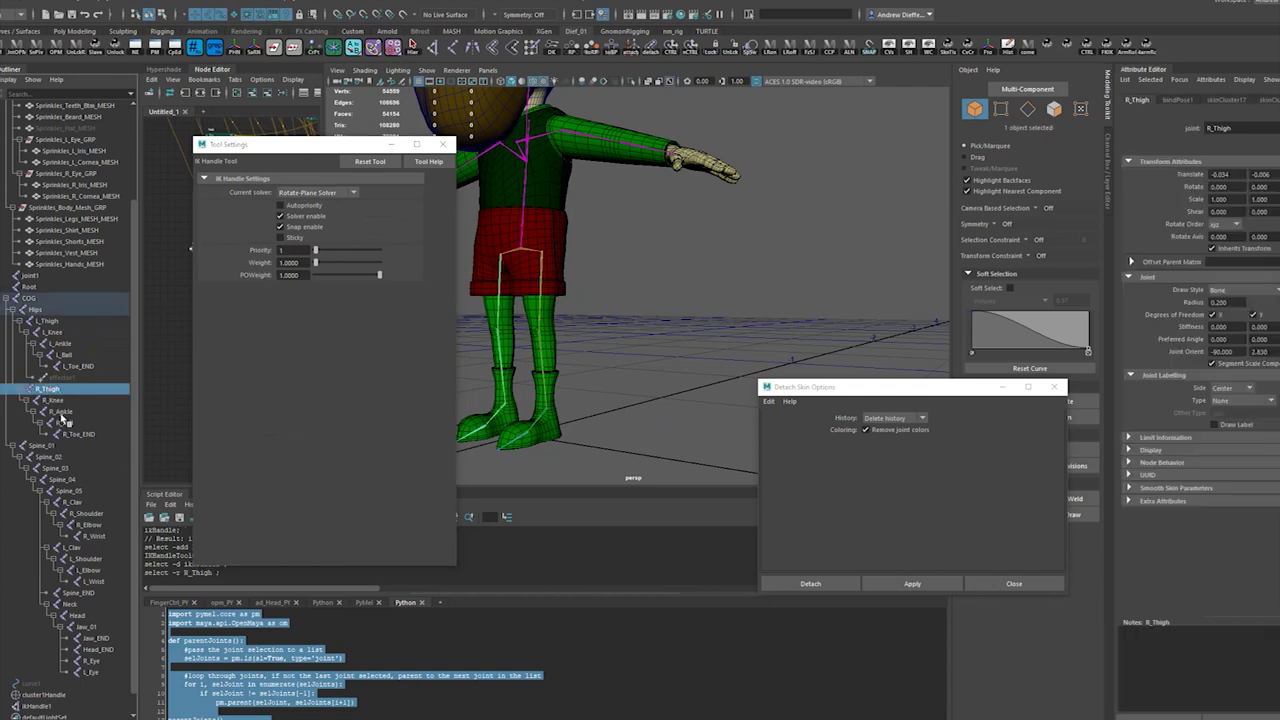
pyautogui.click(60, 412)
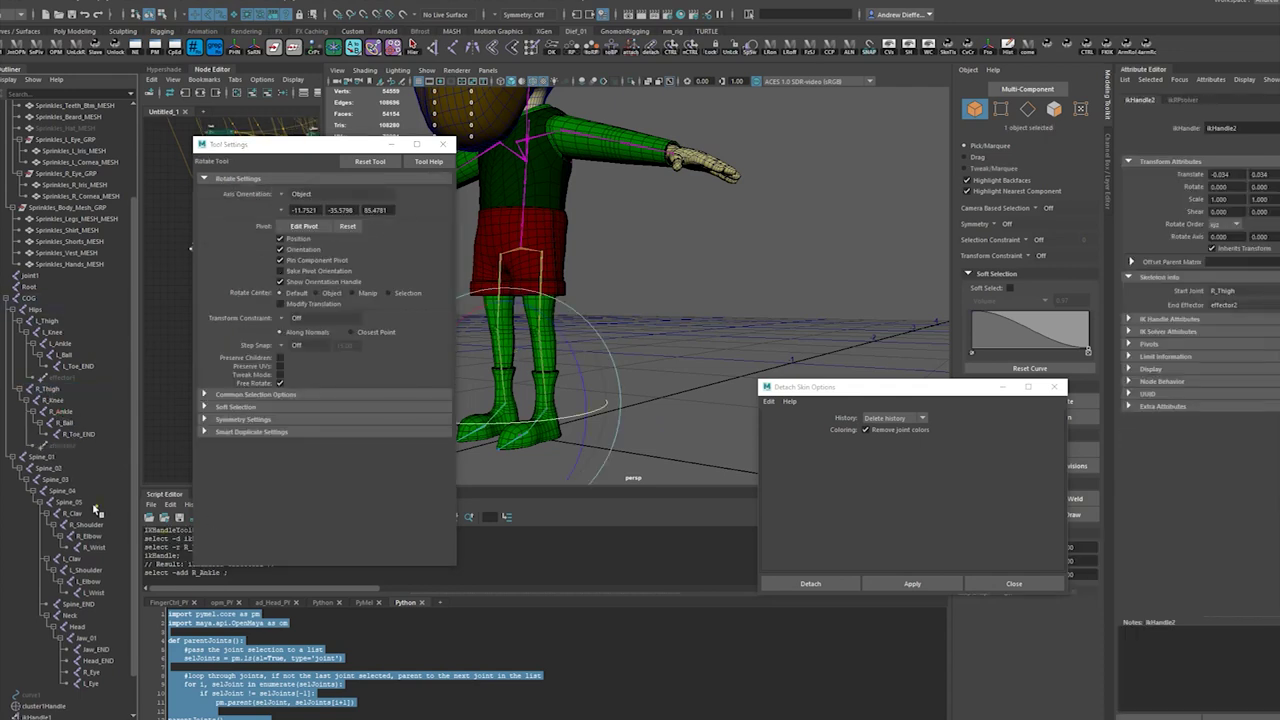
# - Create a rotate-plane IK handle for the left arm, from L_Shoulder to L_Wrist
pyautogui.press('y')
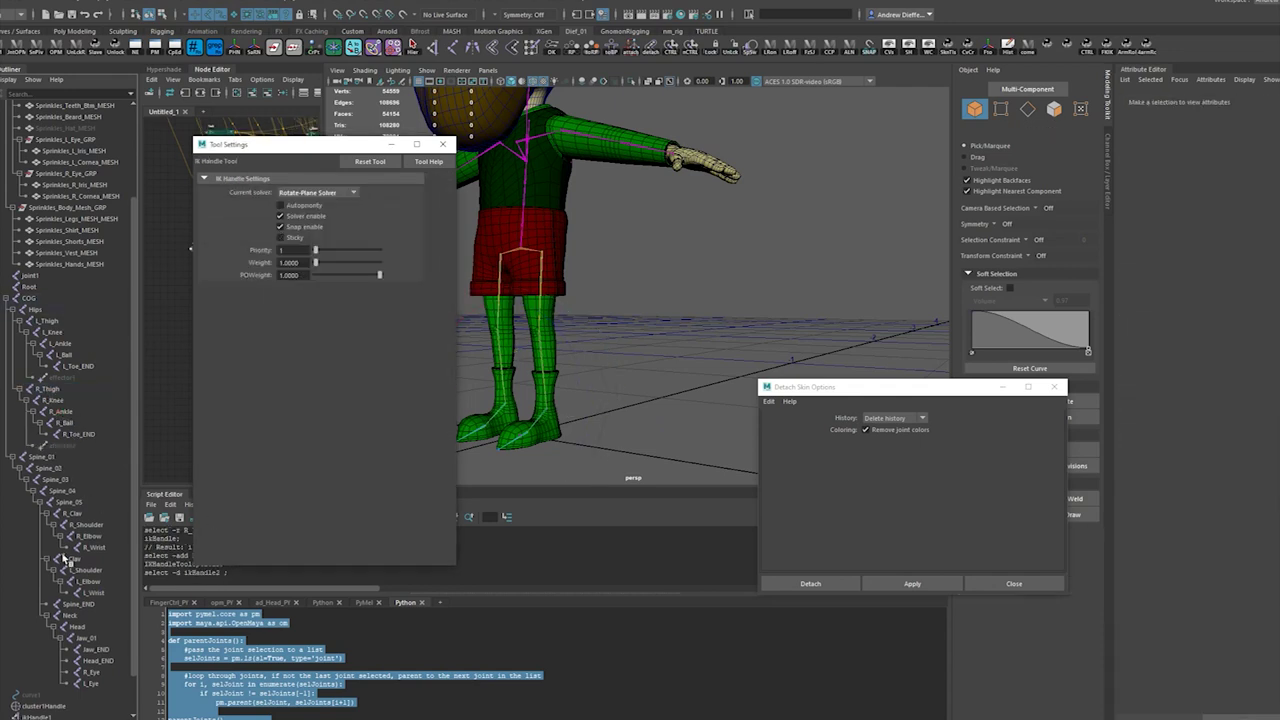
pyautogui.click(86, 570)
pyautogui.keyDown('shift'); pyautogui.click(93, 593); pyautogui.keyUp('shift')
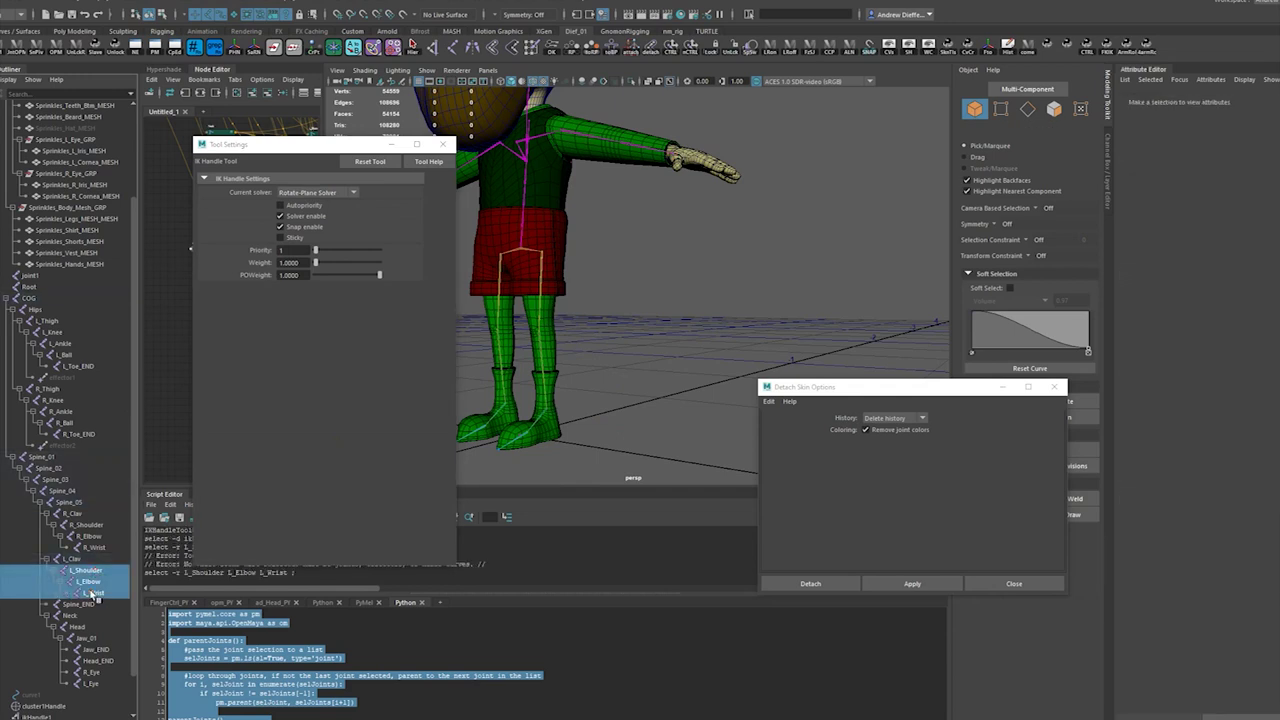
pyautogui.hotkey('ctrl', 'z')
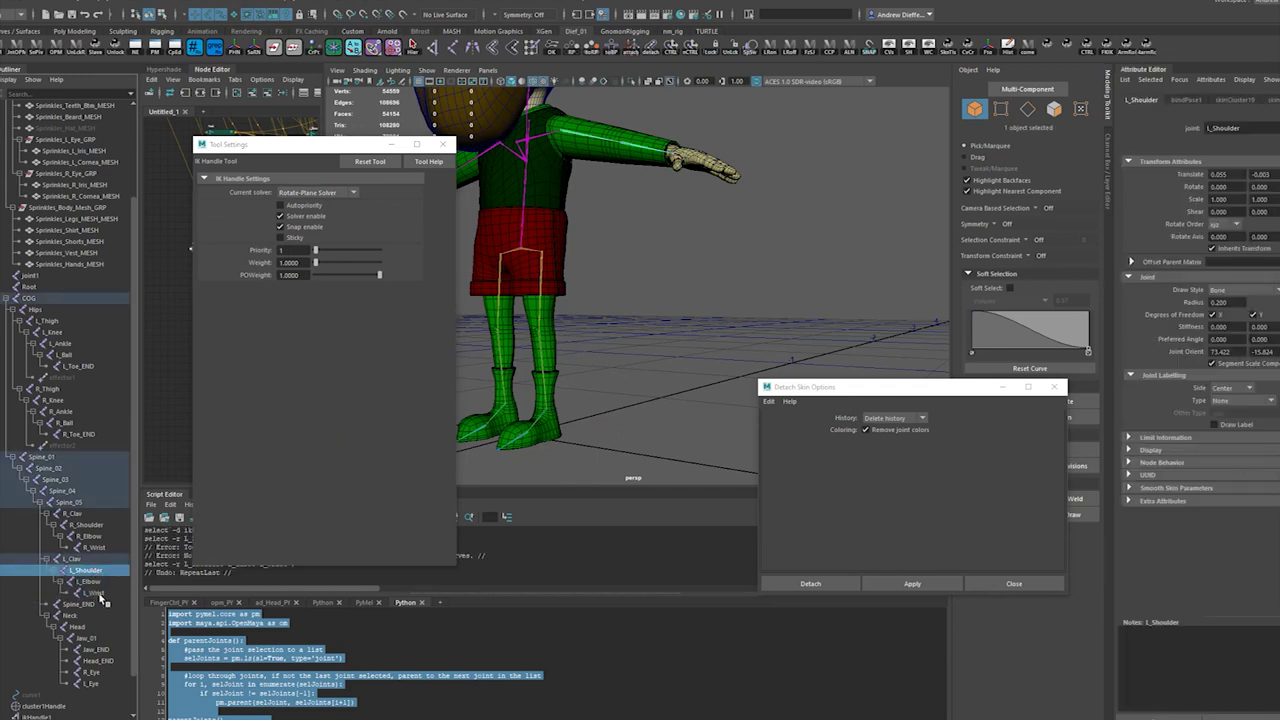
pyautogui.keyDown('ctrl'); pyautogui.click(95, 594); pyautogui.keyUp('ctrl')
pyautogui.press('e')
# - Create a rotate-plane IK handle for the right arm, from R_Shoulder to R_Wrist
pyautogui.press('y')
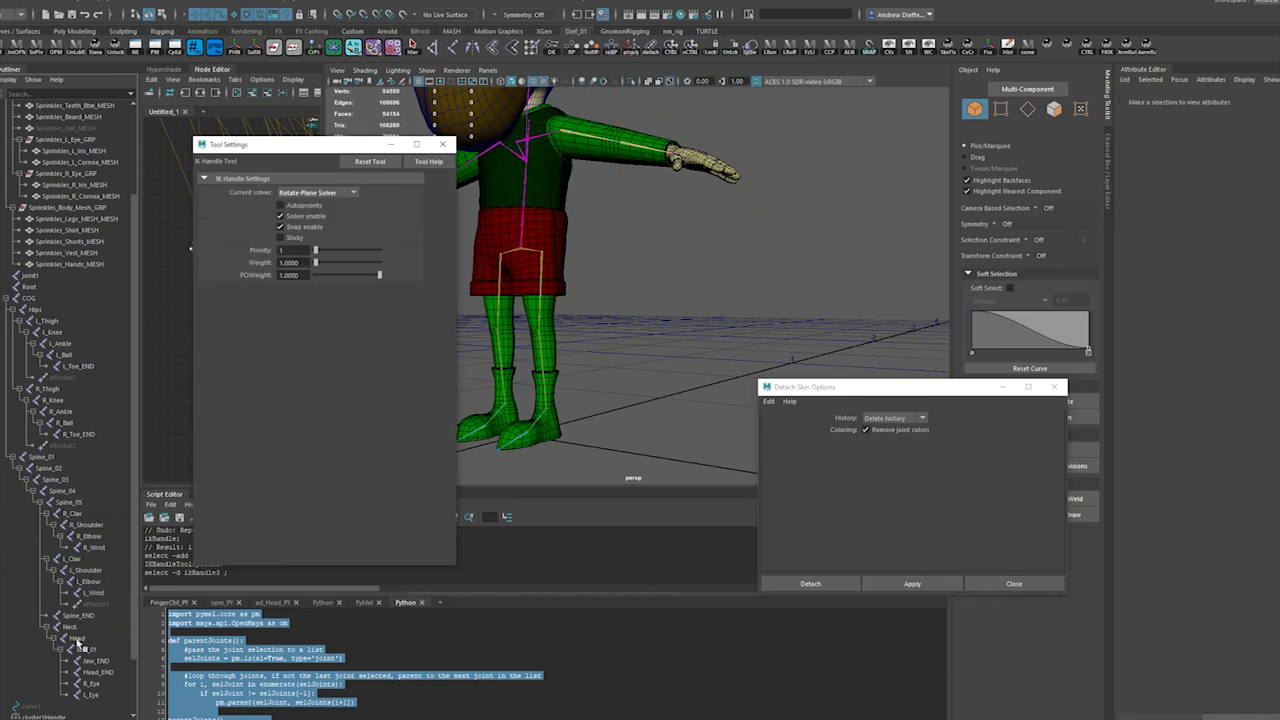
pyautogui.click(86, 524)
pyautogui.keyDown('ctrl'); pyautogui.click(93, 547); pyautogui.keyUp('ctrl')
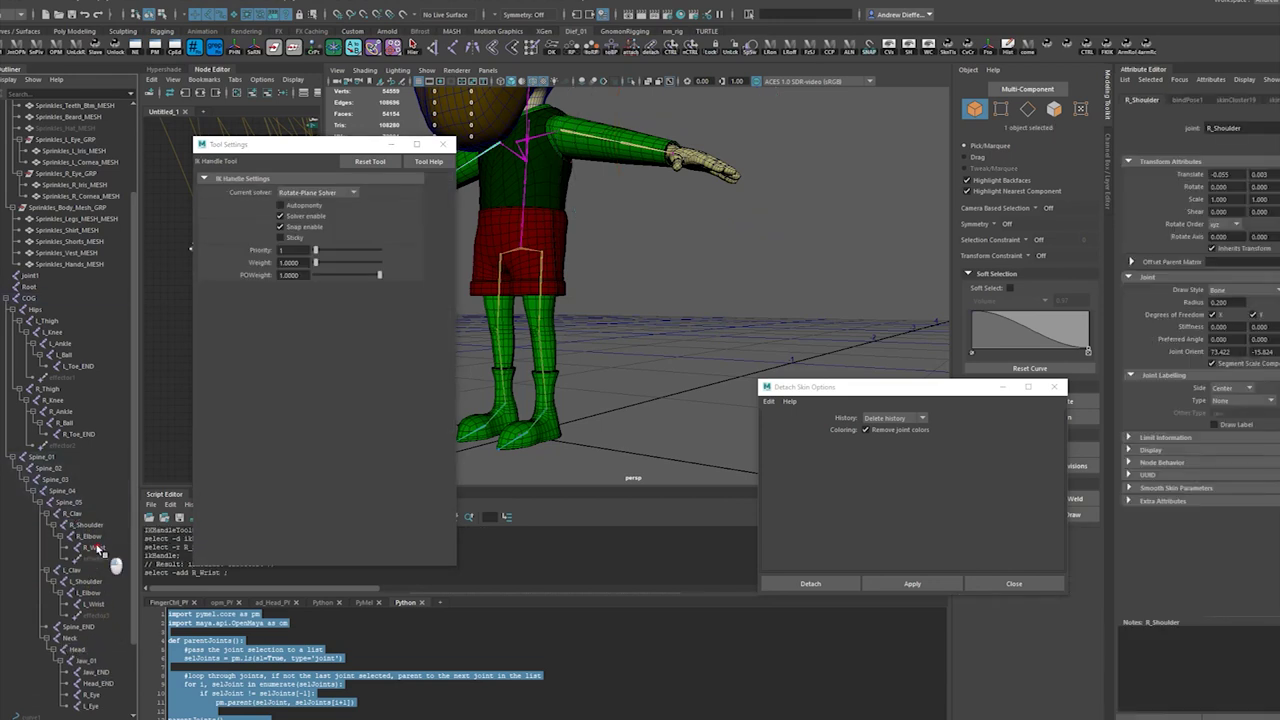
pyautogui.press('e')
# - Move the left arm's IK handle about -0.037 in X and -0.1 in Z to test the arm's bending, and undo the move
pyautogui.scroll(-3, 72, 428)
pyautogui.click(40, 672)
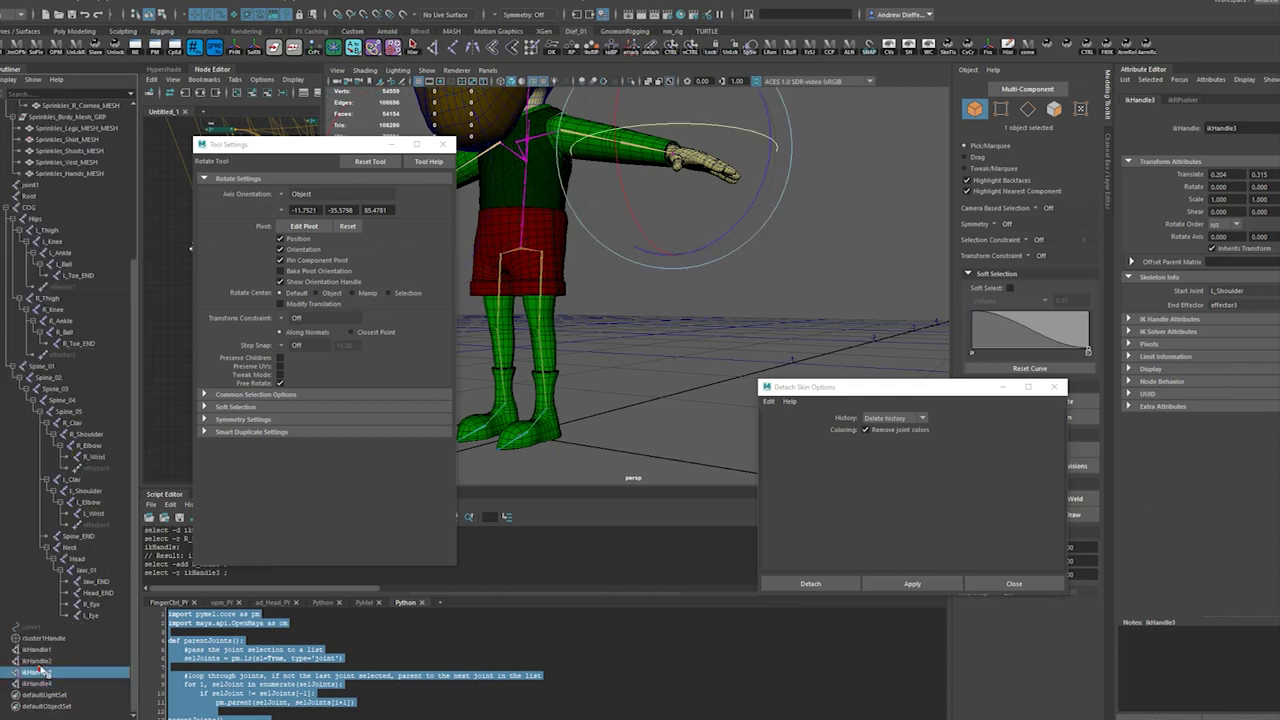
pyautogui.moveTo(656, 299)
pyautogui.keyDown('alt'); pyautogui.mouseDown()
pyautogui.moveTo(609, 277)
pyautogui.moveTo(636, 298)
pyautogui.mouseUp(); pyautogui.keyUp('alt')
pyautogui.press('w')
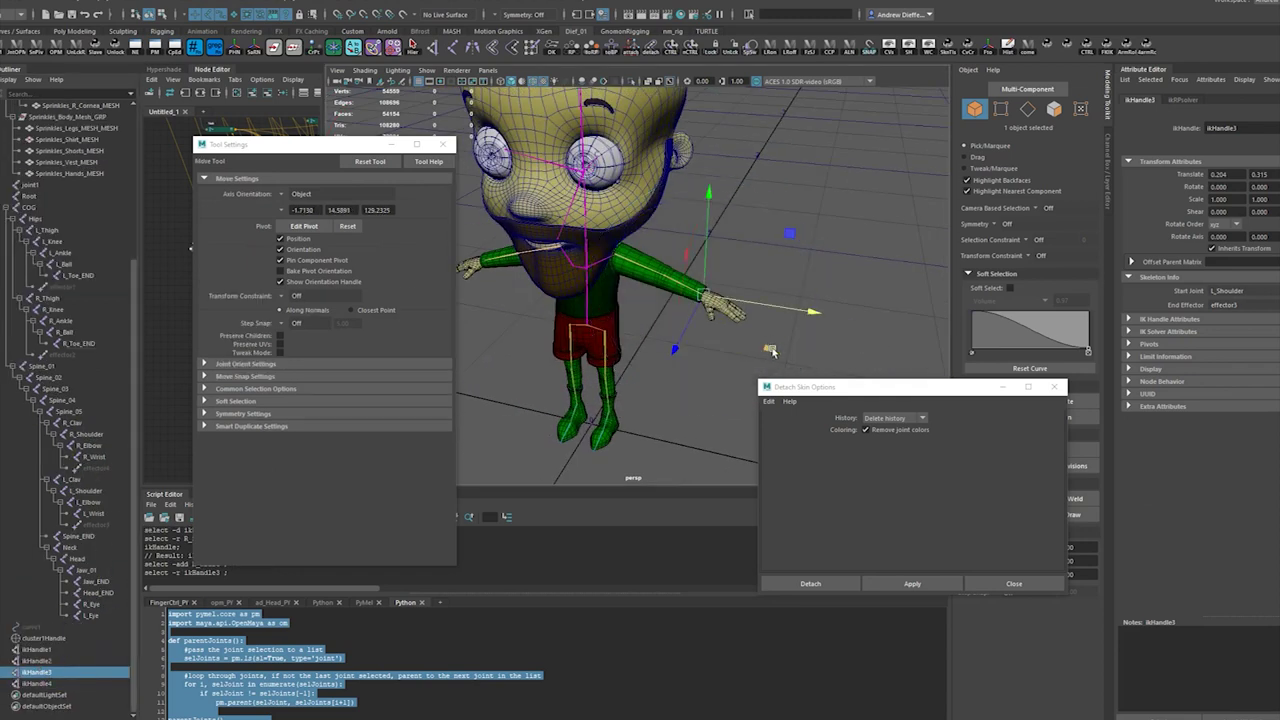
pyautogui.moveTo(768, 346); pyautogui.dragTo(740, 352, button='middle')
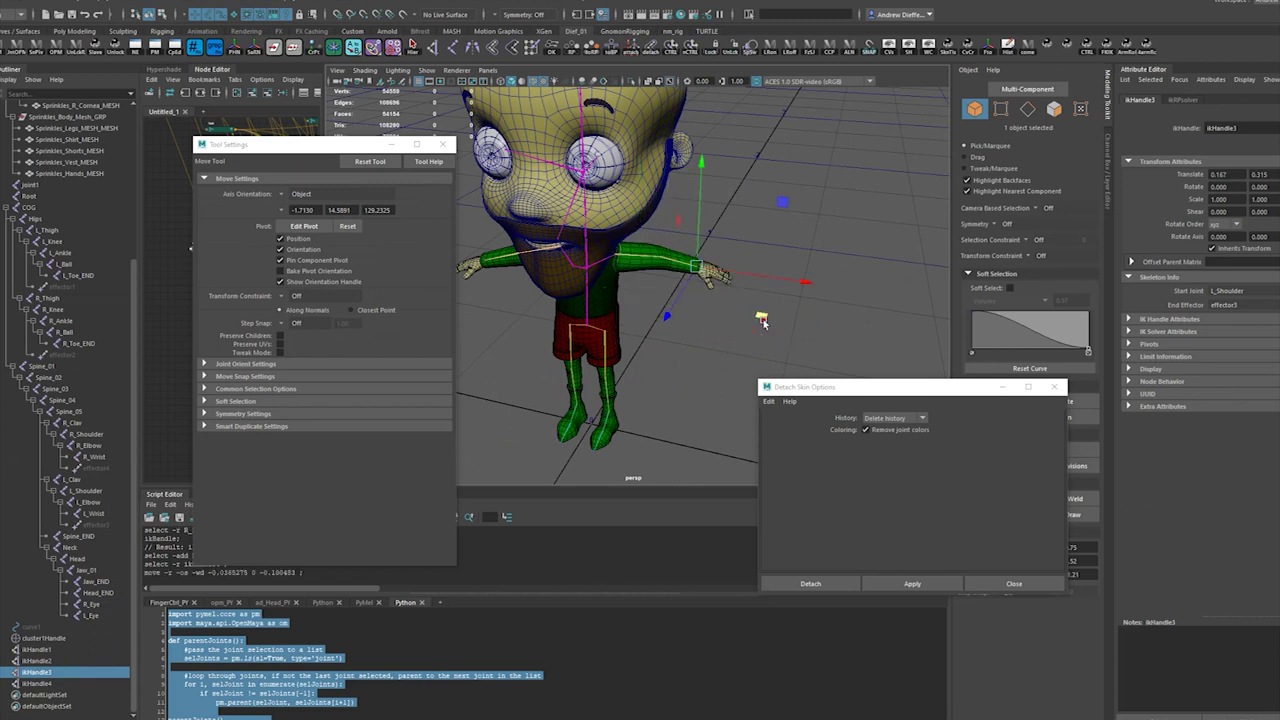
pyautogui.hotkey('ctrl', 'z')
pyautogui.moveTo(733, 357)
pyautogui.keyDown('alt'); pyautogui.mouseDown()
pyautogui.moveTo(711, 353)
pyautogui.moveTo(722, 347)
pyautogui.mouseUp(); pyautogui.keyUp('alt')
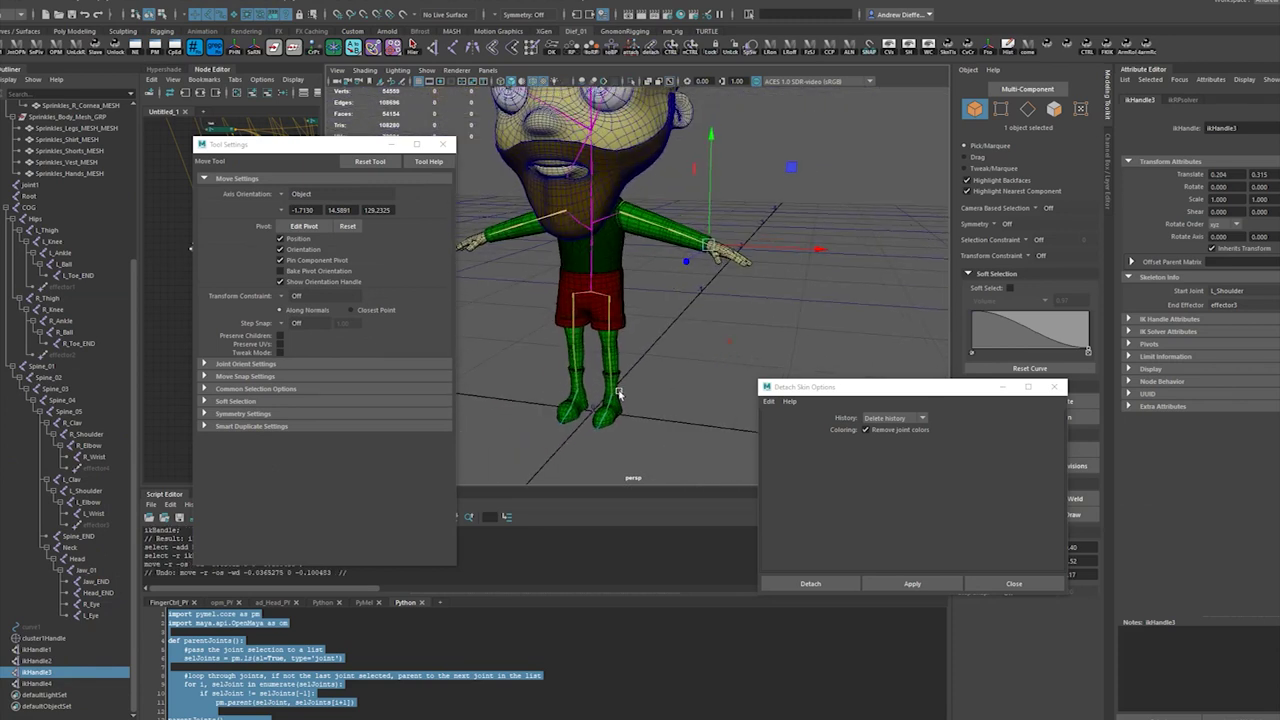
pyautogui.keyDown('alt'); pyautogui.moveTo(613, 393); pyautogui.dragTo(693, 370); pyautogui.keyUp('alt')
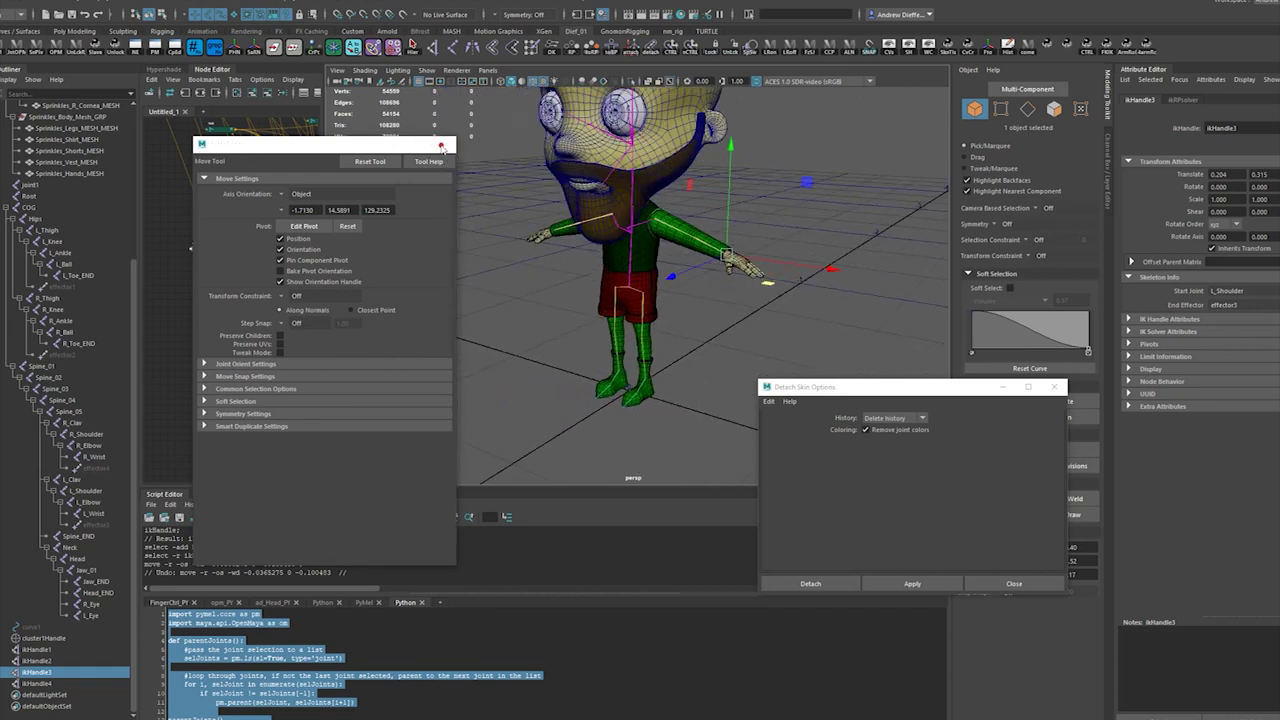
# - Close the Move tool settings, clear the selection and create a locator at the origin
pyautogui.click(443, 144)
pyautogui.click(402, 212)
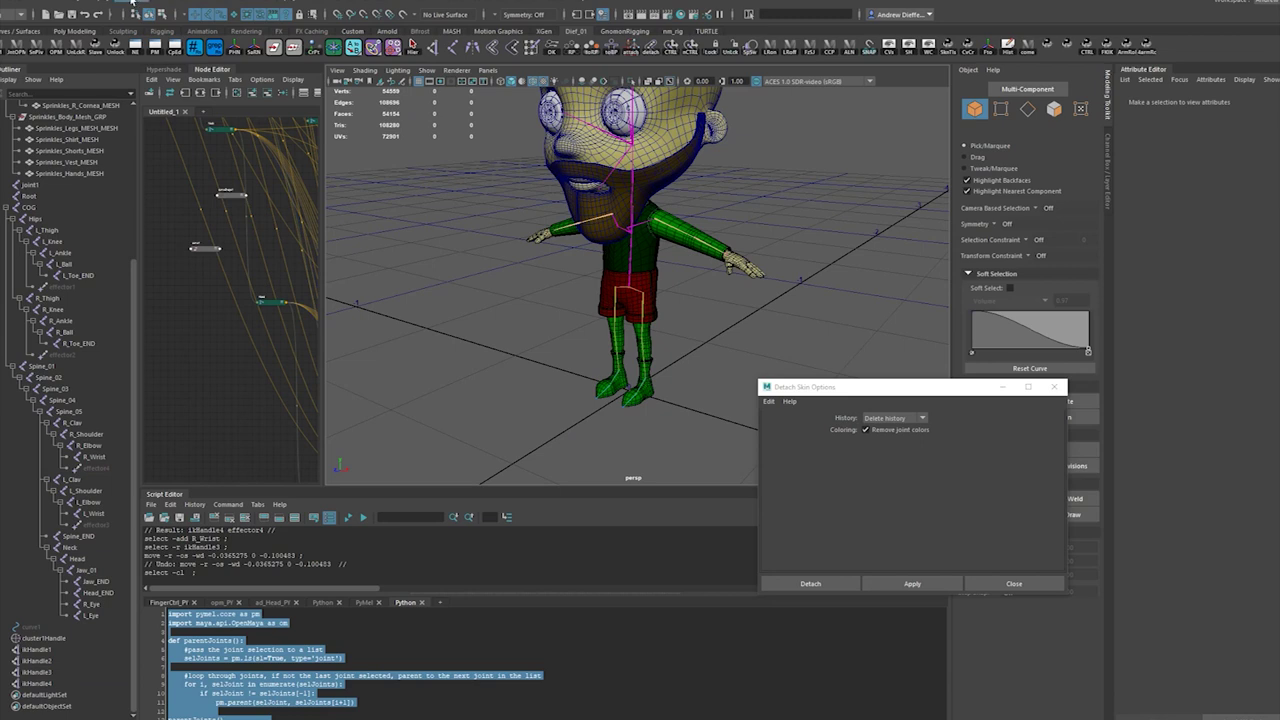
pyautogui.click(9, 9)
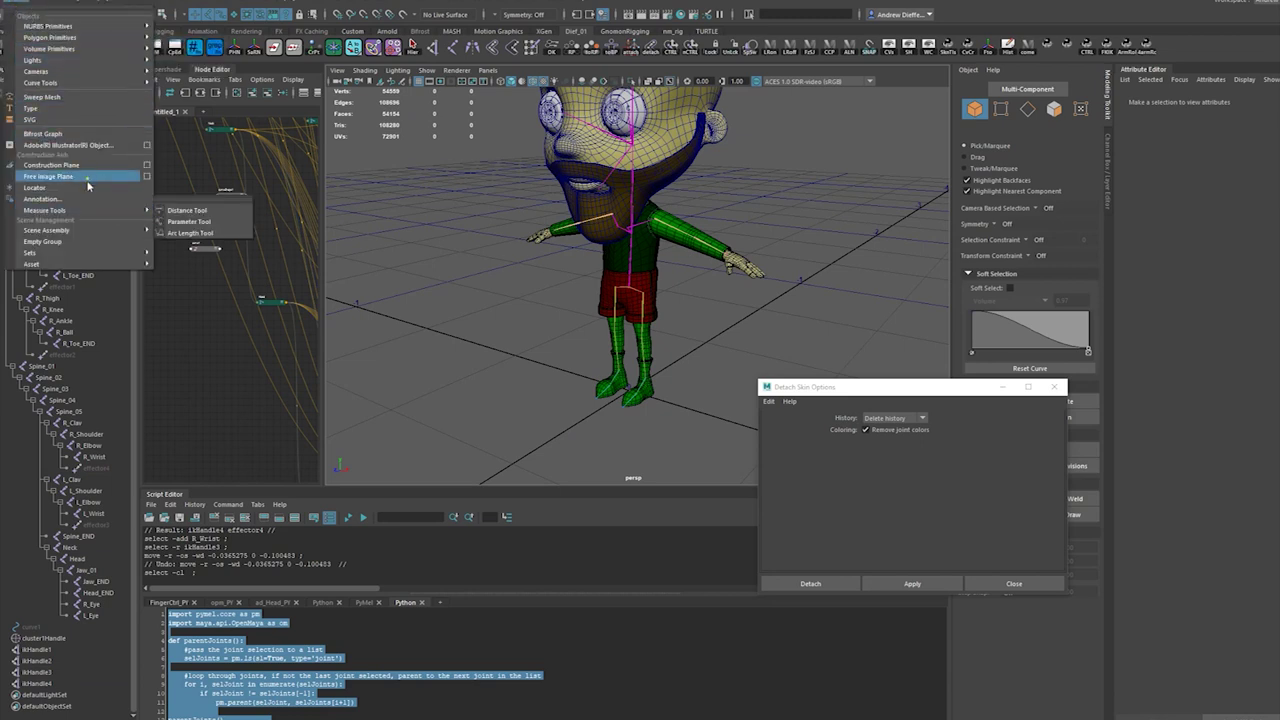
pyautogui.click(125, 187)
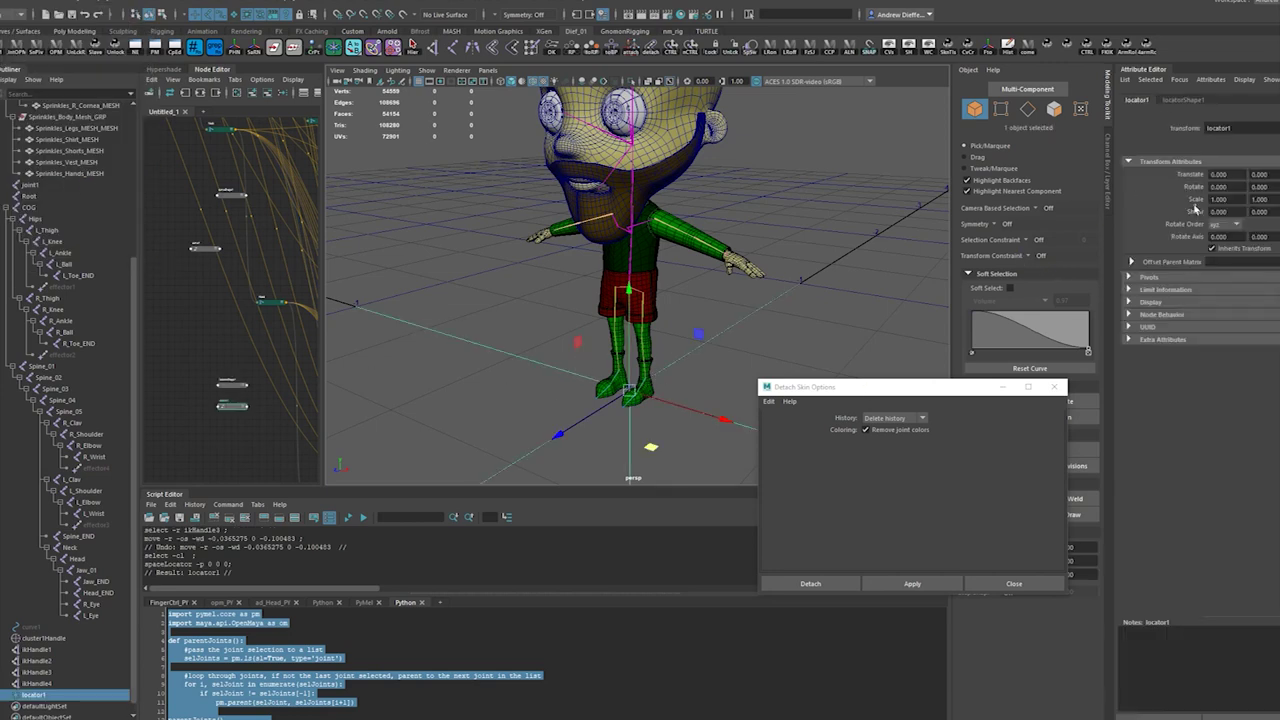
# - Shrink the locator shape's Local Scale X, Y and Z to 0.0001 and clear the selection
pyautogui.click(1109, 161)
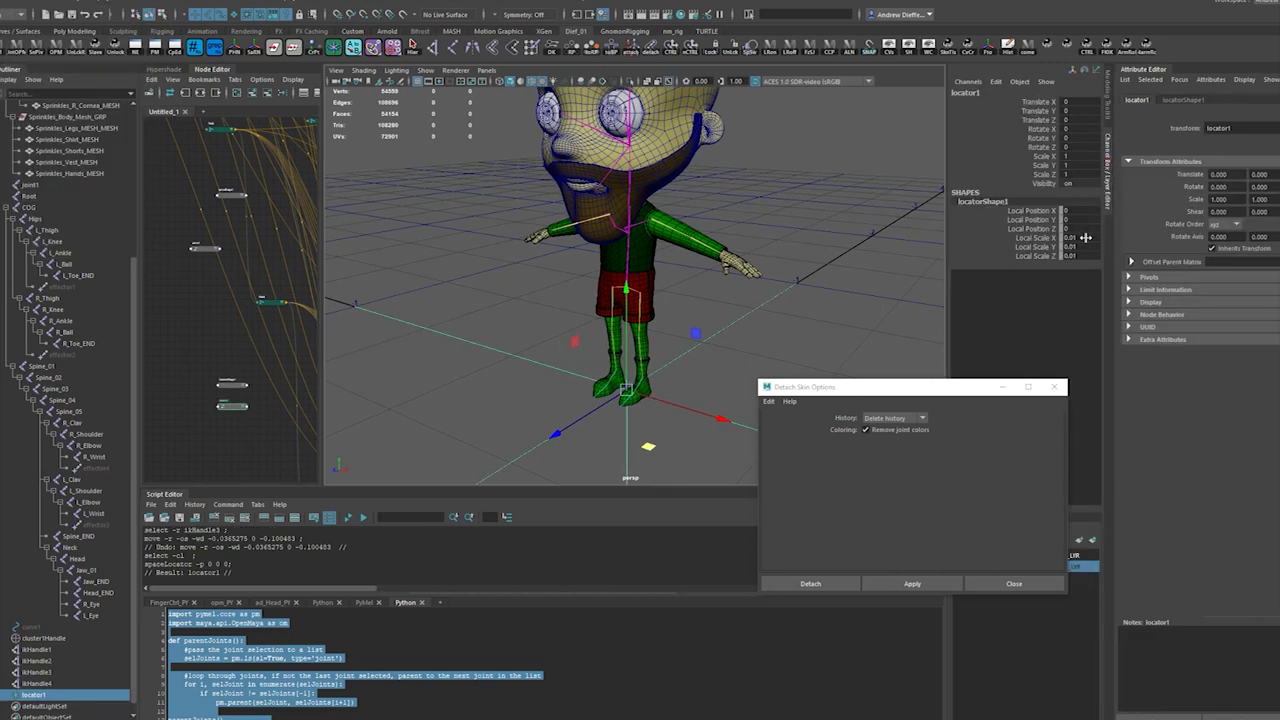
pyautogui.moveTo(1030, 240); pyautogui.dragTo(1033, 256)
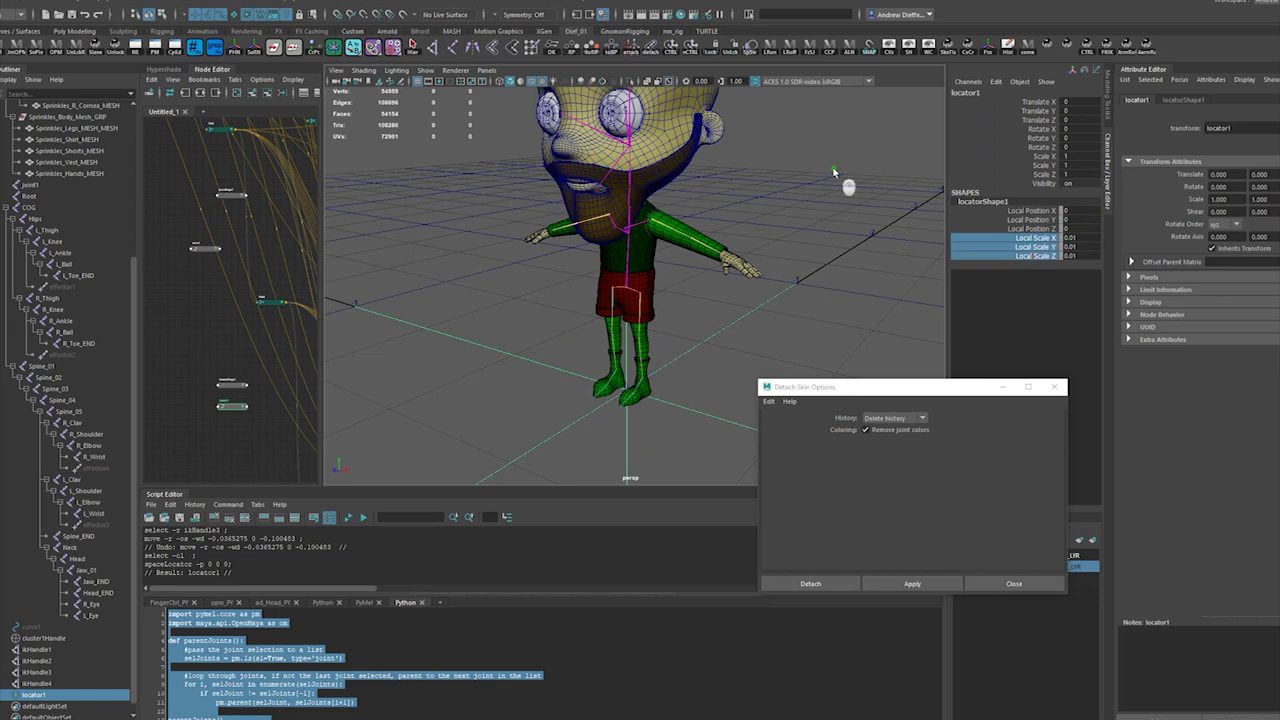
pyautogui.moveTo(834, 172); pyautogui.dragTo(277, 258, button='middle')
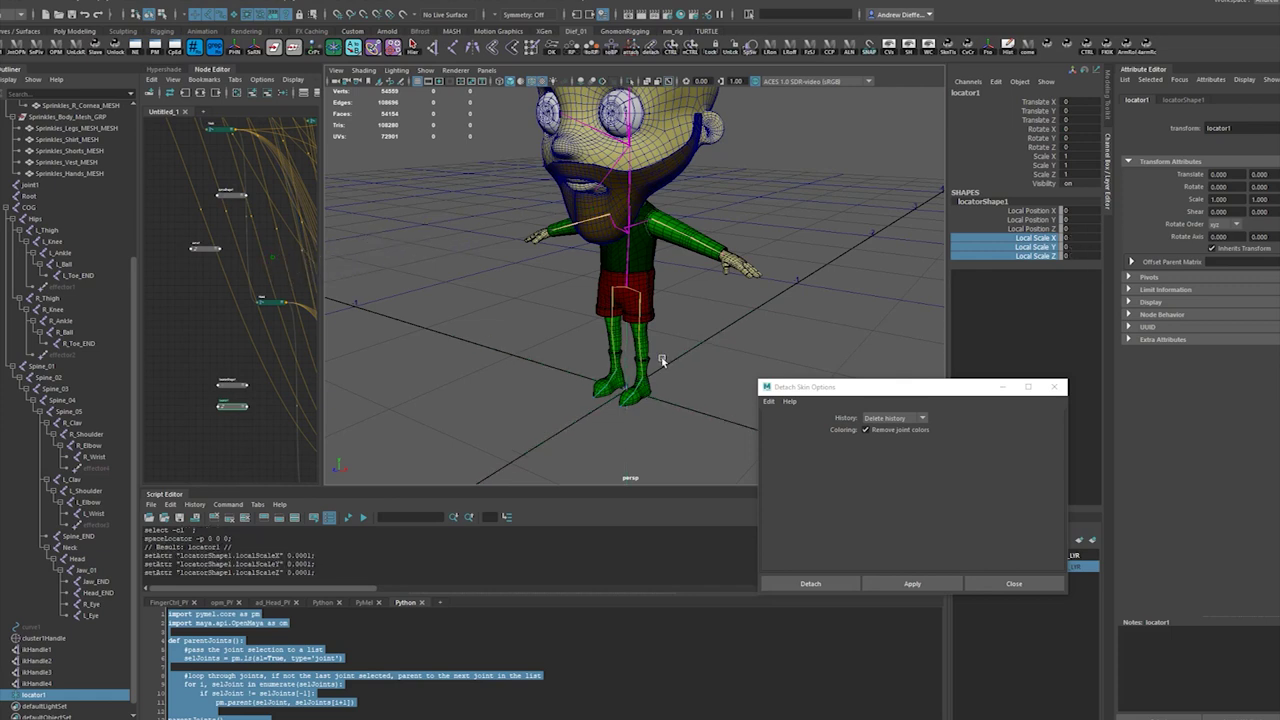
pyautogui.click(720, 410)
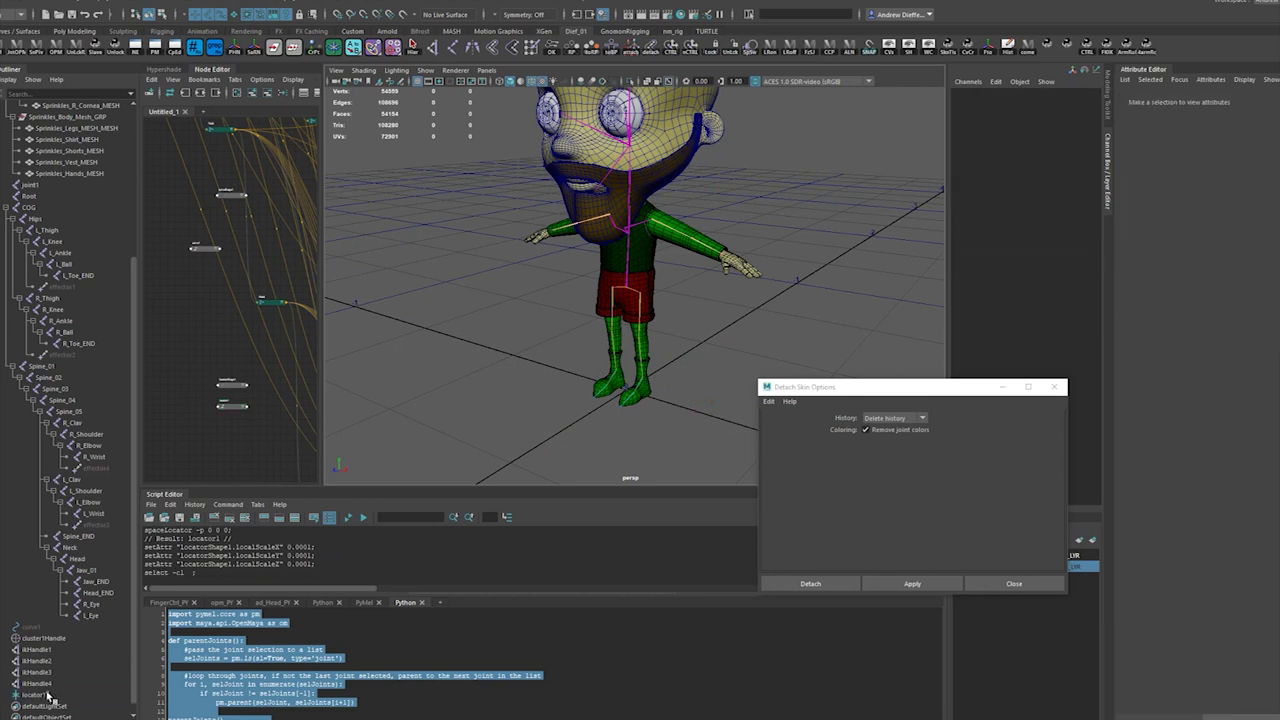
# - Duplicate the locator and parent the copy under the L_Elbow joint
pyautogui.click(34, 694)
pyautogui.hotkey('ctrl', 'd')
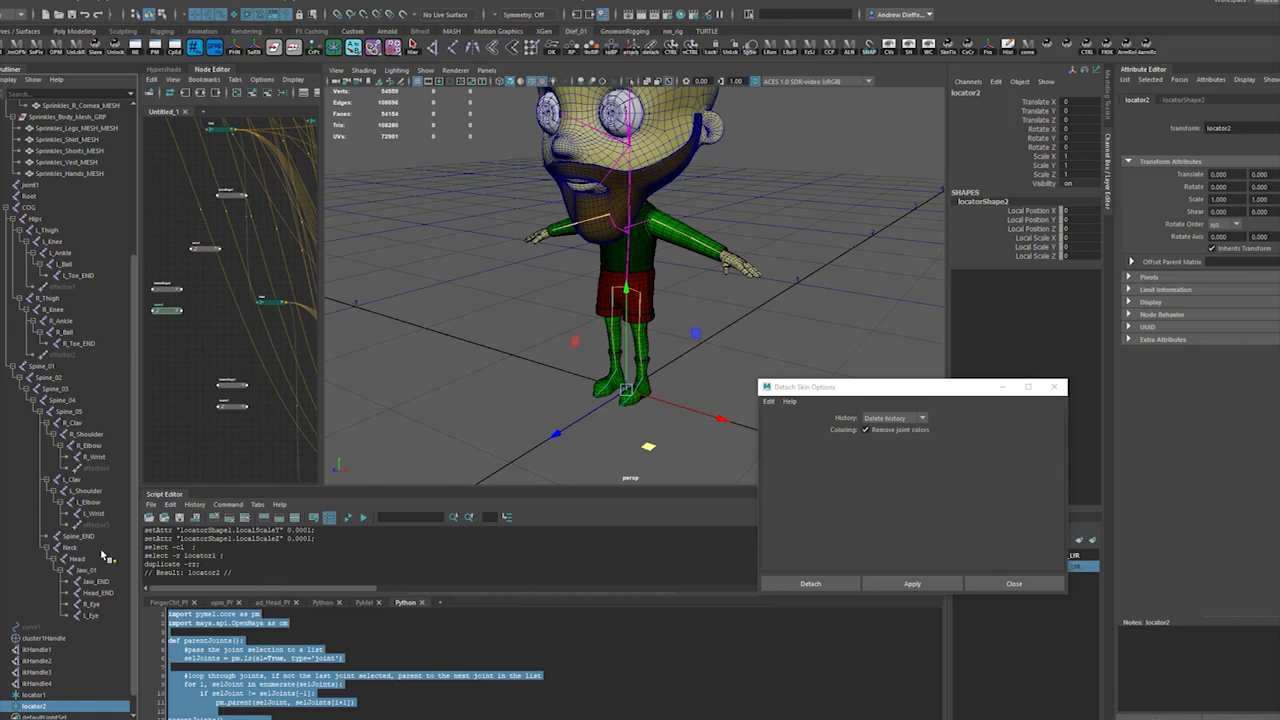
pyautogui.keyDown('ctrl'); pyautogui.click(85, 503); pyautogui.keyUp('ctrl')
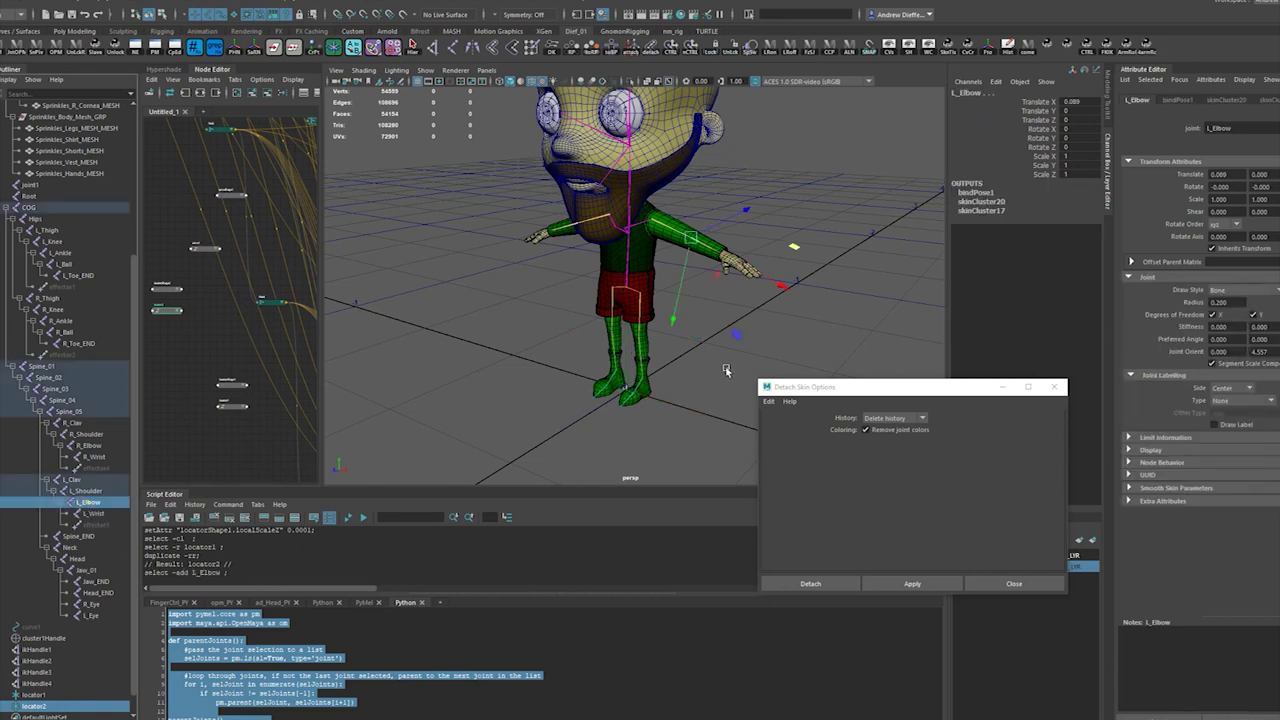
pyautogui.press('p')
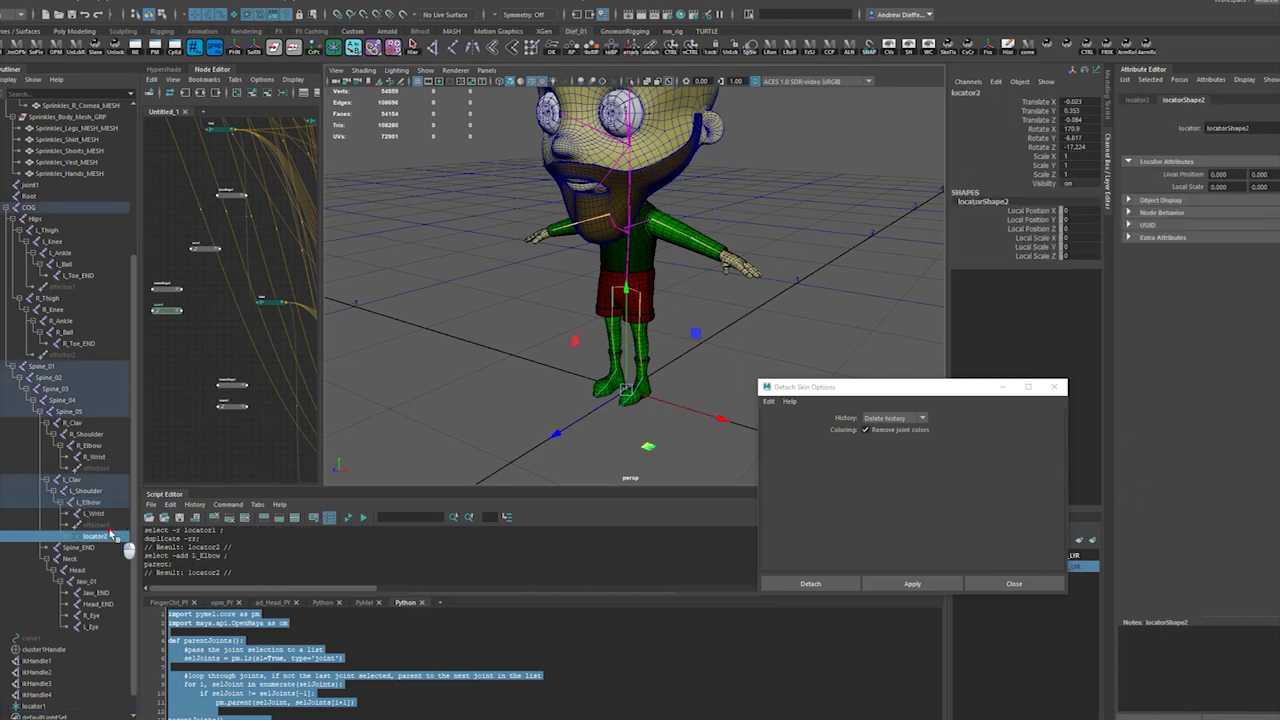
# - Set the duplicated locator's Translate and Rotate X, Y and Z to 0 so it snaps to the left elbow
pyautogui.click(110, 527)
pyautogui.click(106, 537)
pyautogui.moveTo(1078, 97); pyautogui.dragTo(1112, 147)
pyautogui.write('0')
pyautogui.press('Return')
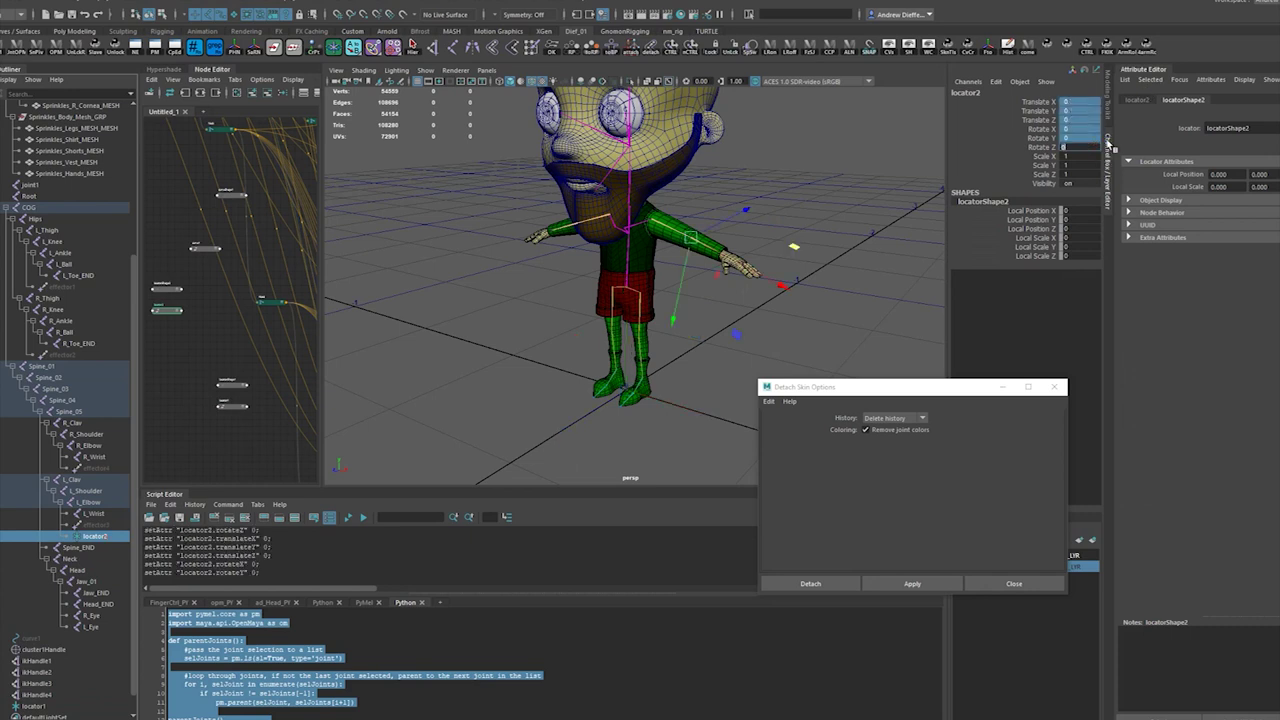
# - Unparent the elbow locator to the world and move it behind the arm, about 0.175 in Z and 0.04 in X
pyautogui.click(96, 537)
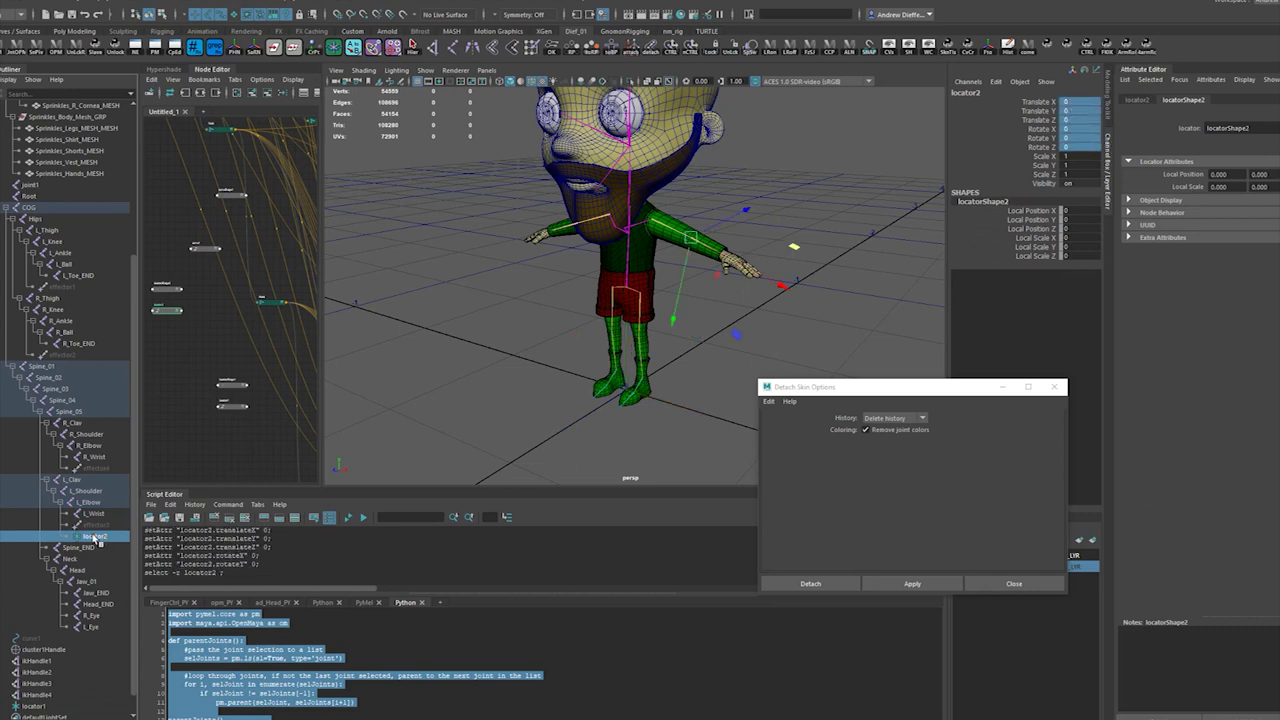
pyautogui.hotkey('shift', 'p')
pyautogui.moveTo(723, 222); pyautogui.dragTo(677, 230)
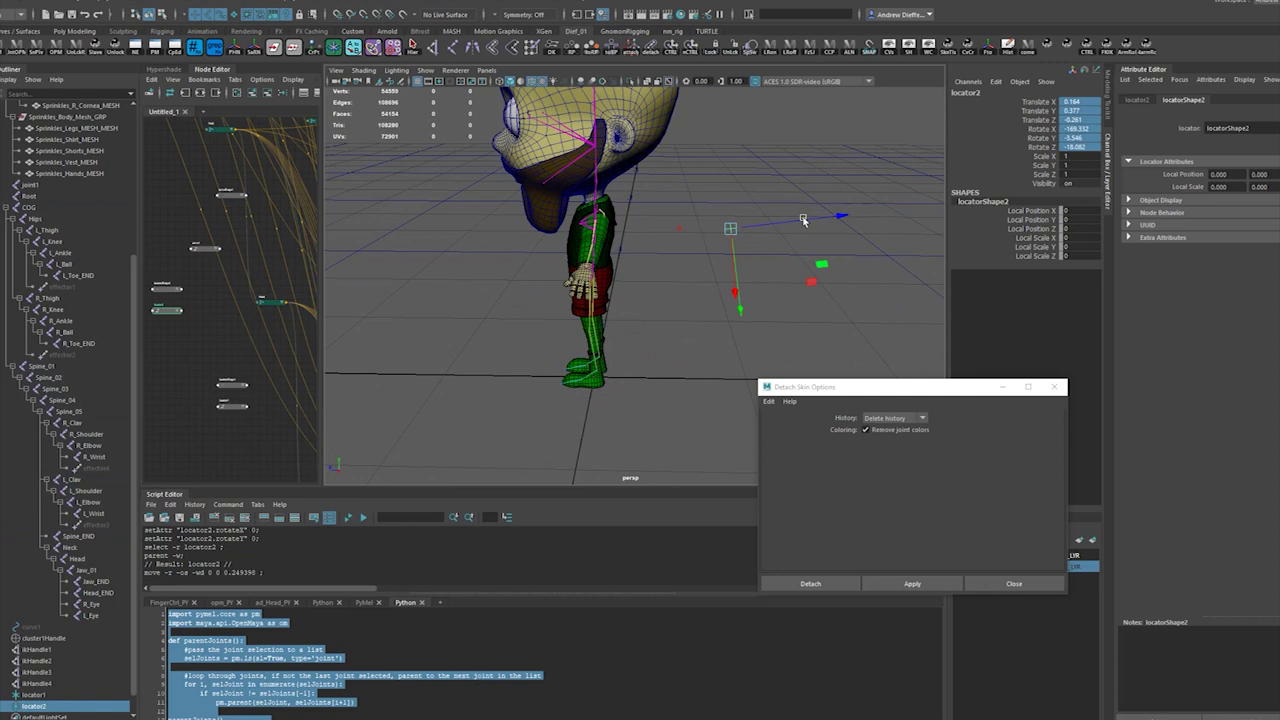
pyautogui.moveTo(804, 218); pyautogui.dragTo(856, 249)
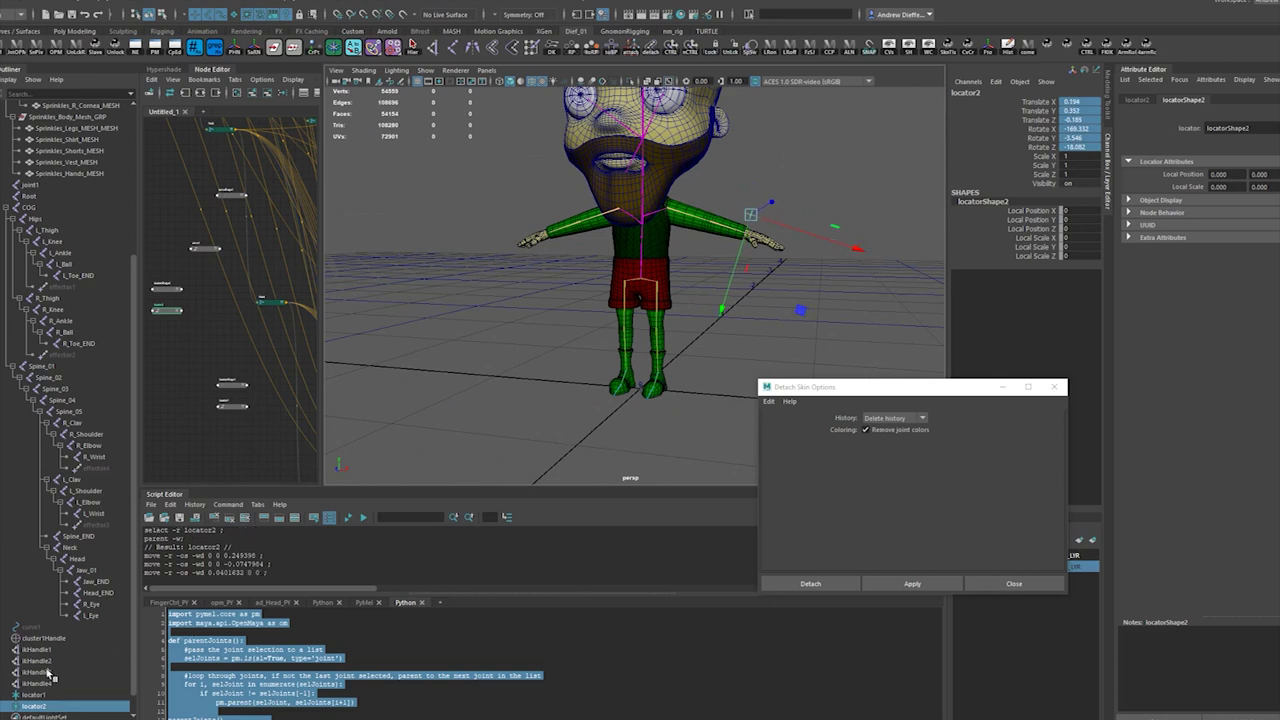
# - Try to apply a pole vector constraint with ikHandle3 selected first and the elbow locator second
pyautogui.click(38, 672)
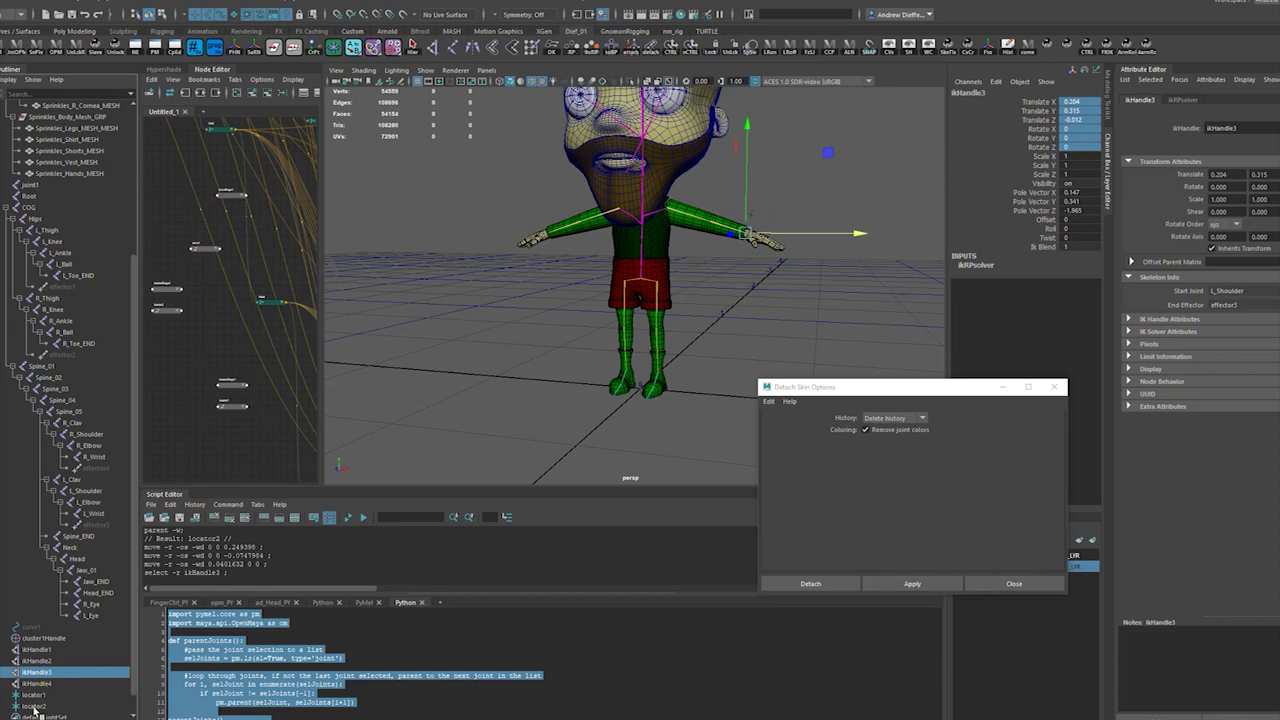
pyautogui.keyDown('ctrl'); pyautogui.click(33, 706); pyautogui.keyUp('ctrl')
pyautogui.press('space')
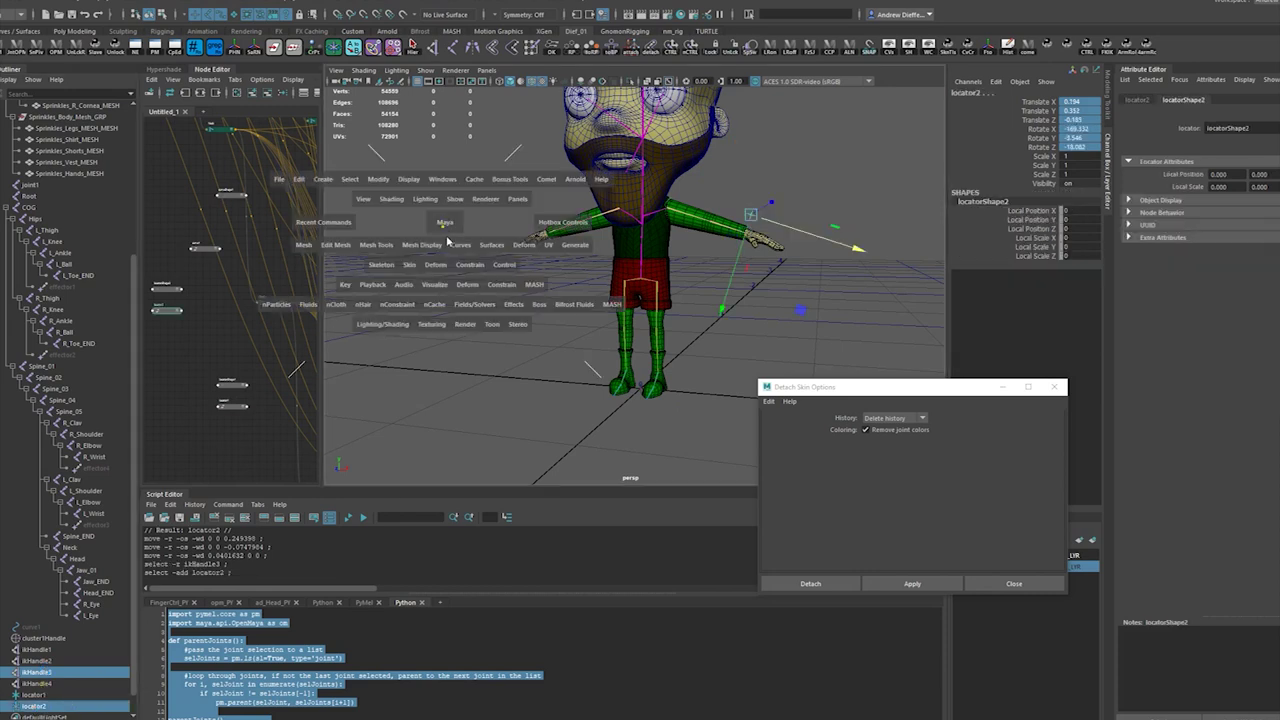
pyautogui.click(468, 265)
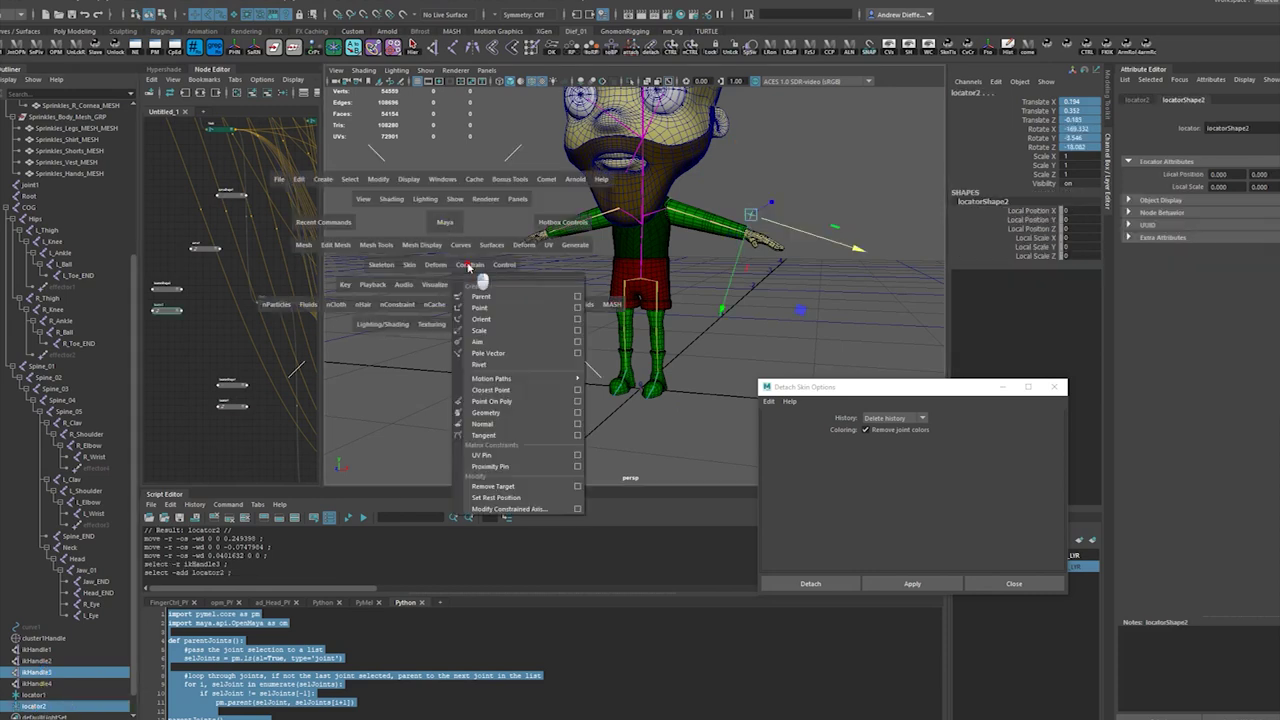
pyautogui.click(534, 352)
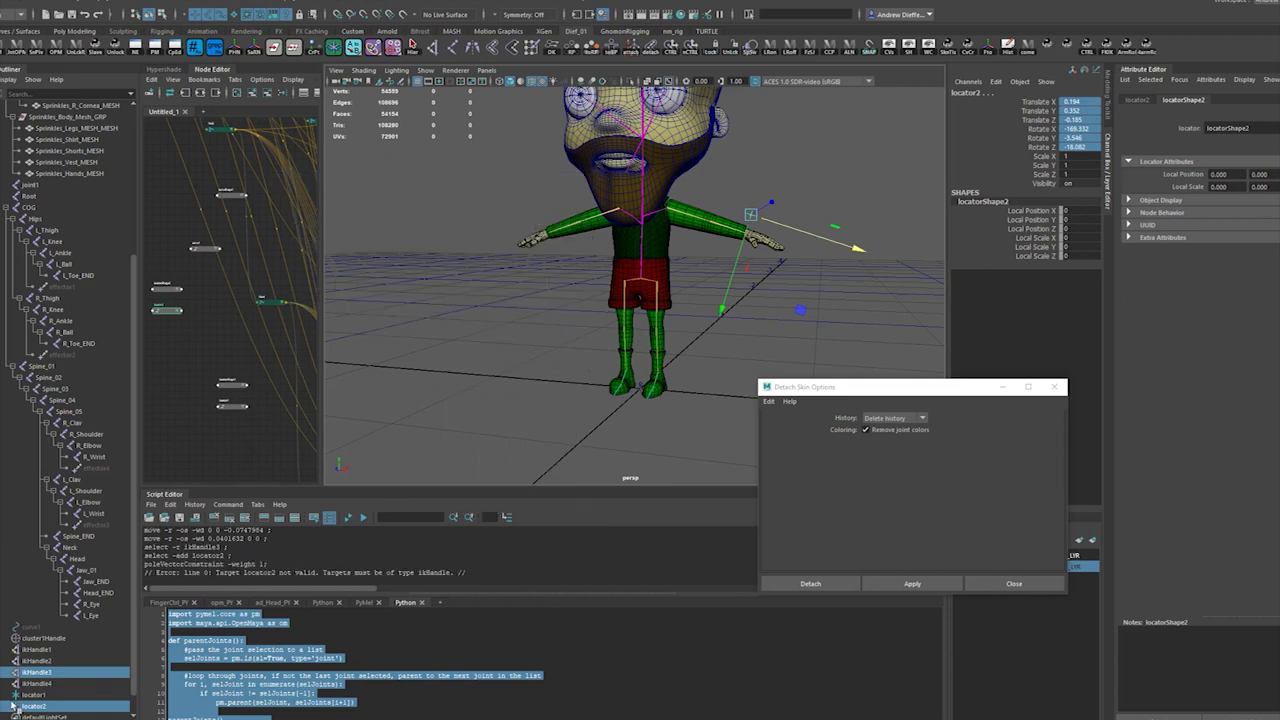
# - Apply a pole vector constraint from the elbow locator to the left arm's ikHandle3, and clear the selection
pyautogui.click(42, 706)
pyautogui.keyDown('ctrl'); pyautogui.click(55, 672); pyautogui.keyUp('ctrl')
pyautogui.press('space')
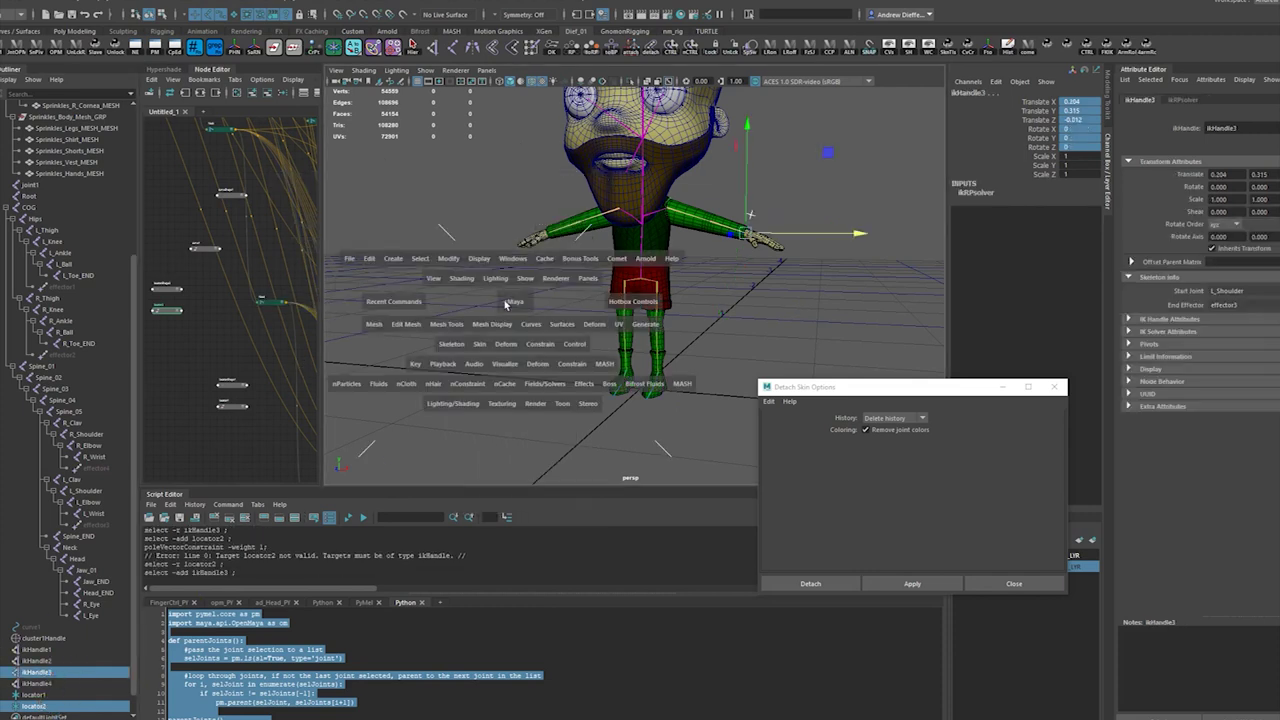
pyautogui.click(522, 328)
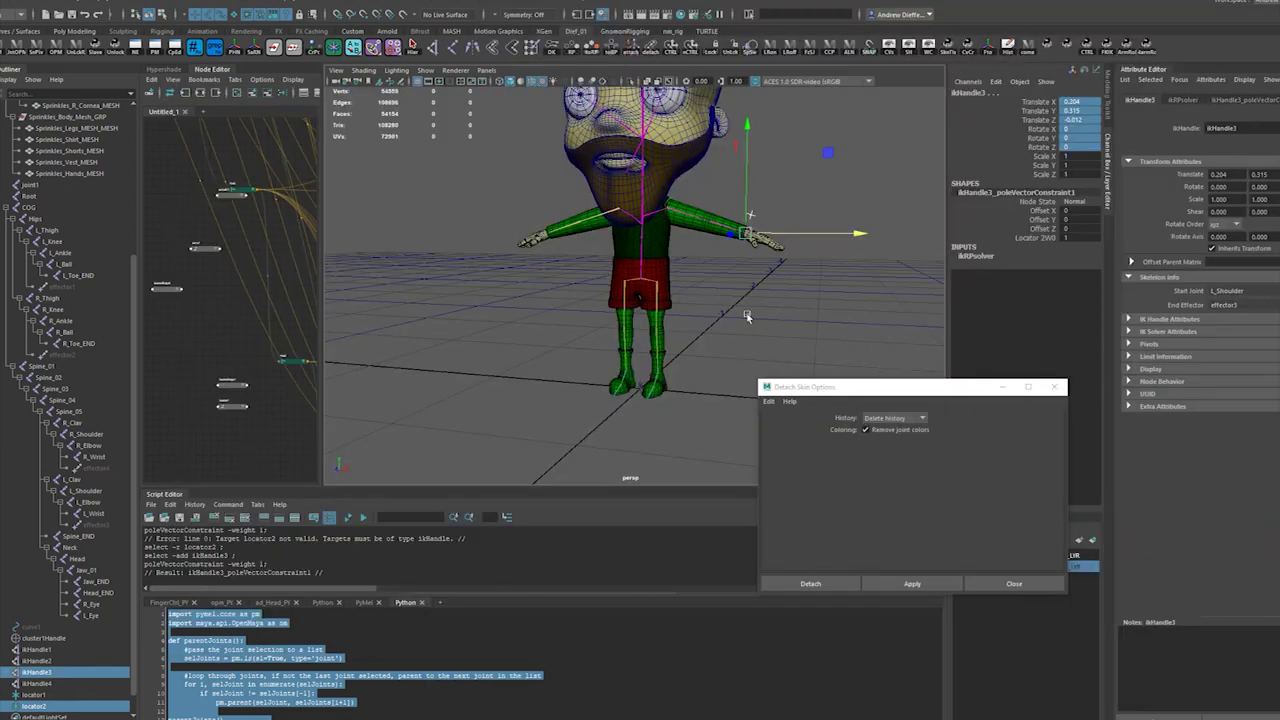
pyautogui.click(828, 282)
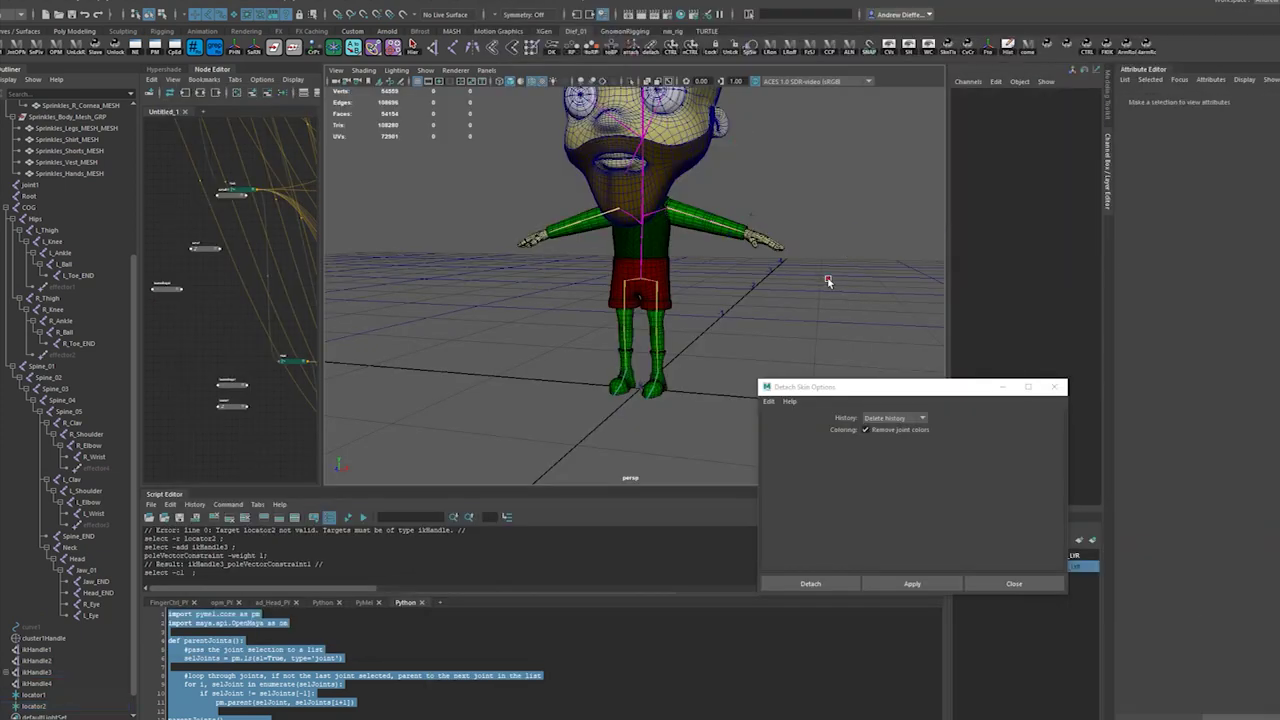
# - Move the elbow locator about -0.215 in Y to test the pole vector, and undo the move
pyautogui.click(749, 216)
pyautogui.moveTo(735, 262); pyautogui.dragTo(743, 332, button='middle')
pyautogui.hotkey('ctrl', 'z')
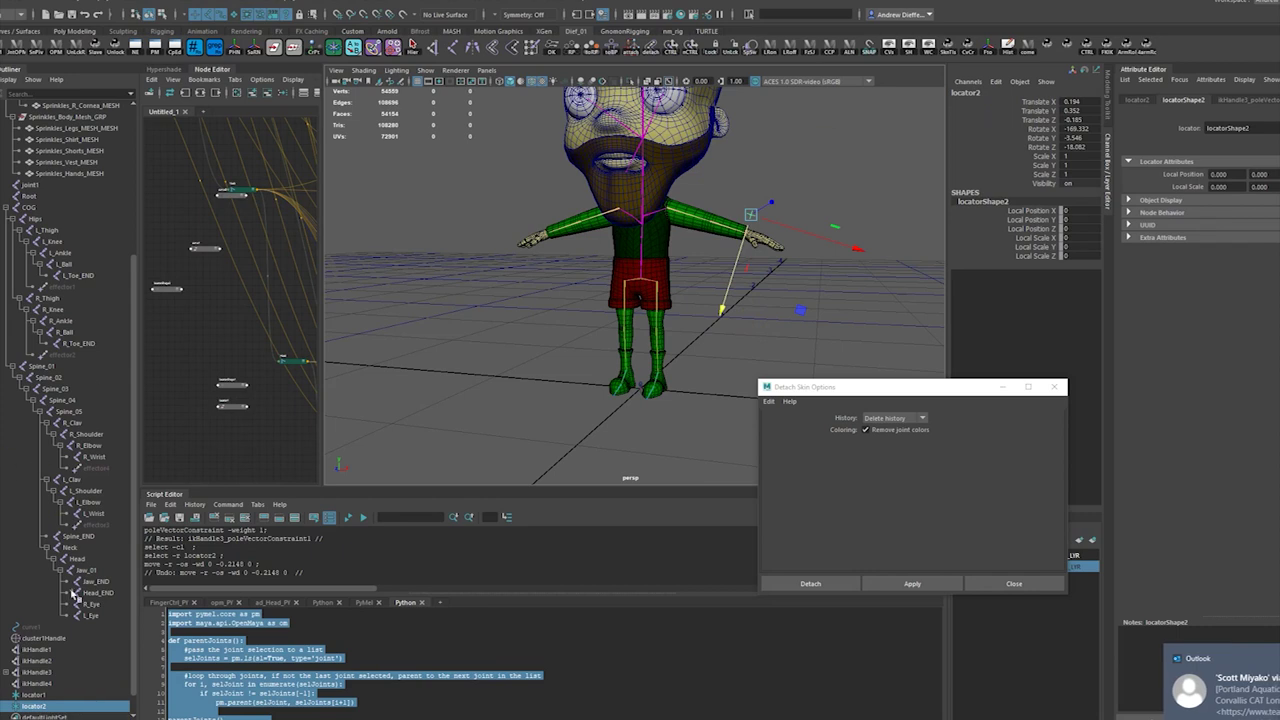
# - Bend the left arm by moving its IK handle about -0.059 in X and -0.027 in Z
pyautogui.click(36, 672)
pyautogui.keyDown('alt'); pyautogui.moveTo(787, 232); pyautogui.dragTo(770, 284); pyautogui.keyUp('alt')
pyautogui.moveTo(797, 372); pyautogui.dragTo(752, 355, button='middle')
pyautogui.moveTo(752, 355); pyautogui.dragTo(768, 348)
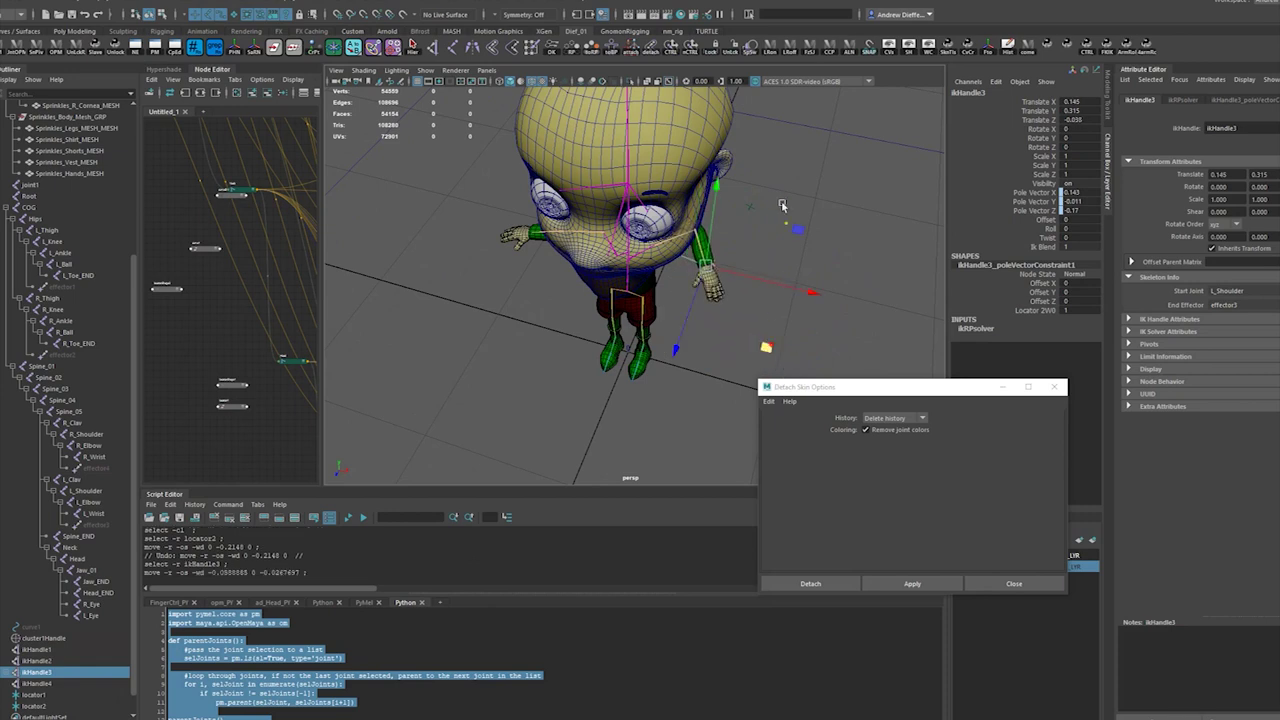
# - Swing the bent elbow by moving its locator about -0.095 in Z and 0.236 in Y, and undo all the test moves
pyautogui.click(754, 208)
pyautogui.moveTo(764, 180); pyautogui.dragTo(742, 225)
pyautogui.keyDown('alt'); pyautogui.moveTo(742, 225); pyautogui.dragTo(704, 150); pyautogui.keyUp('alt')
pyautogui.moveTo(704, 268); pyautogui.dragTo(699, 410, button='middle')
pyautogui.hotkey('ctrl', 'z')
pyautogui.hotkey('ctrl', 'z')
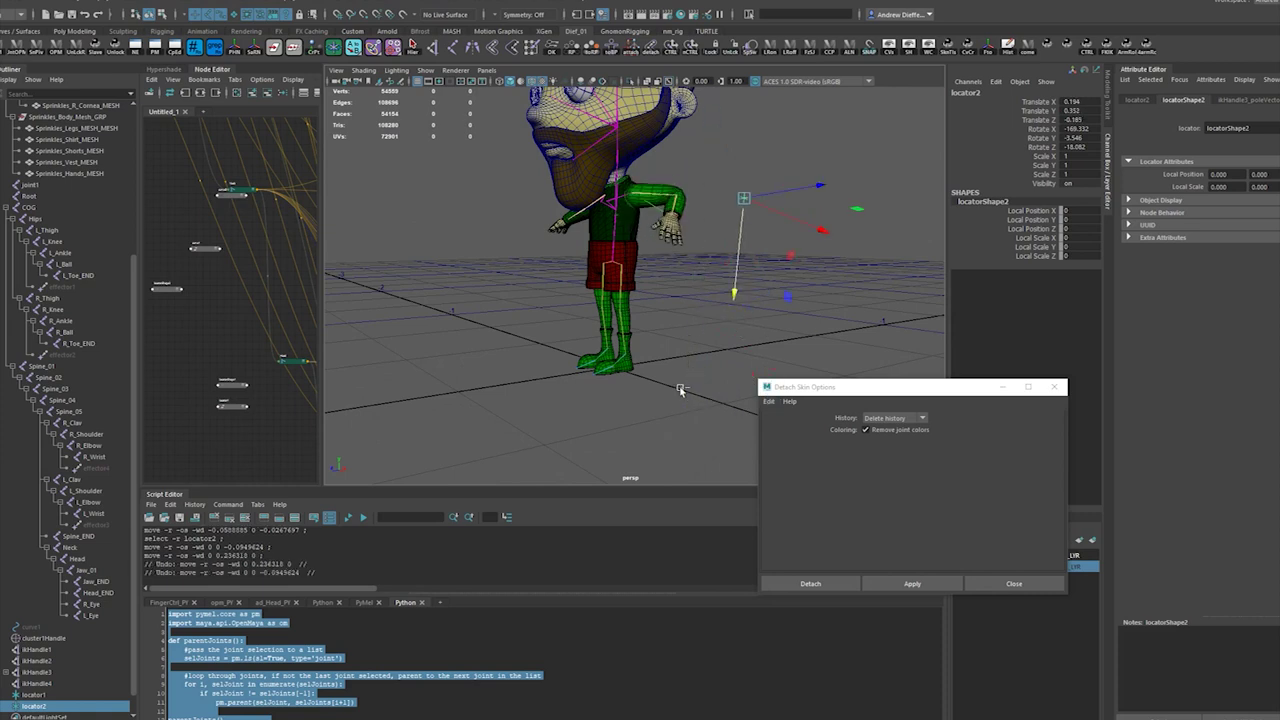
pyautogui.hotkey('ctrl', 'z')
pyautogui.hotkey('ctrl', 'z')
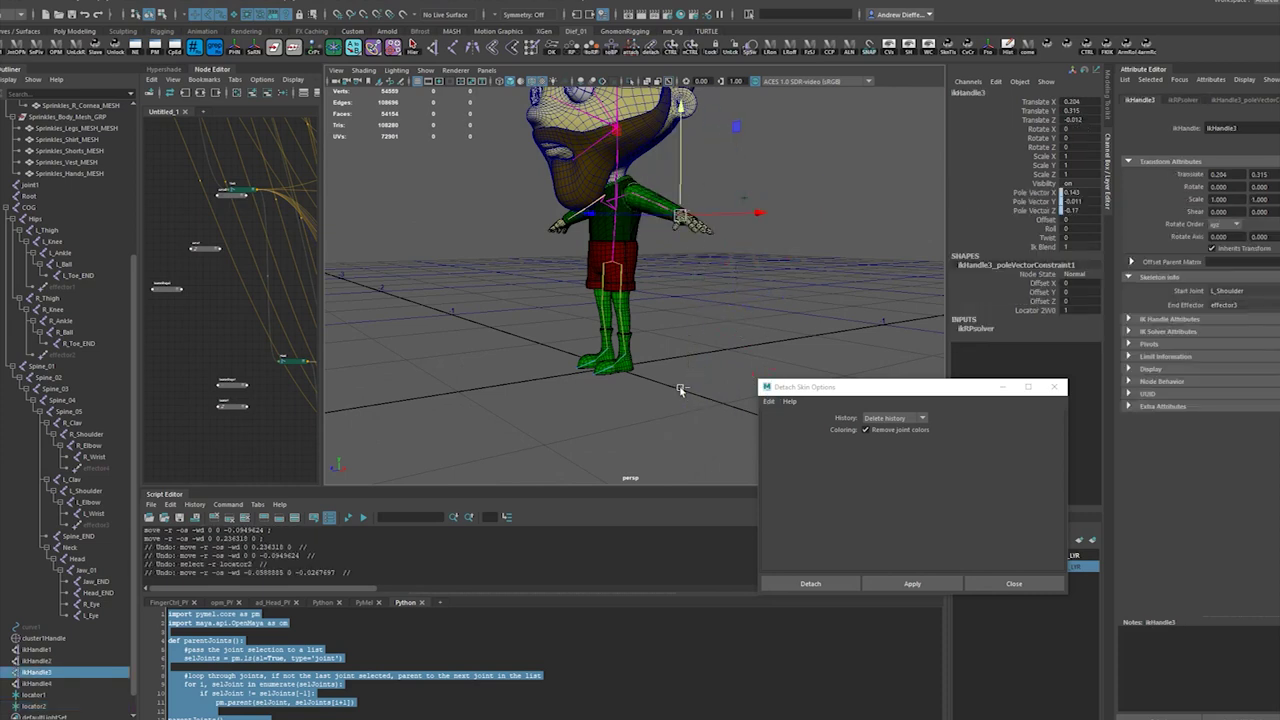
# - Test the left arm's bend by moving its IK handle about -0.093 in X and 0.023 in Y, undo it and deselect
pyautogui.keyDown('alt'); pyautogui.moveTo(679, 332); pyautogui.dragTo(773, 293); pyautogui.keyUp('alt')
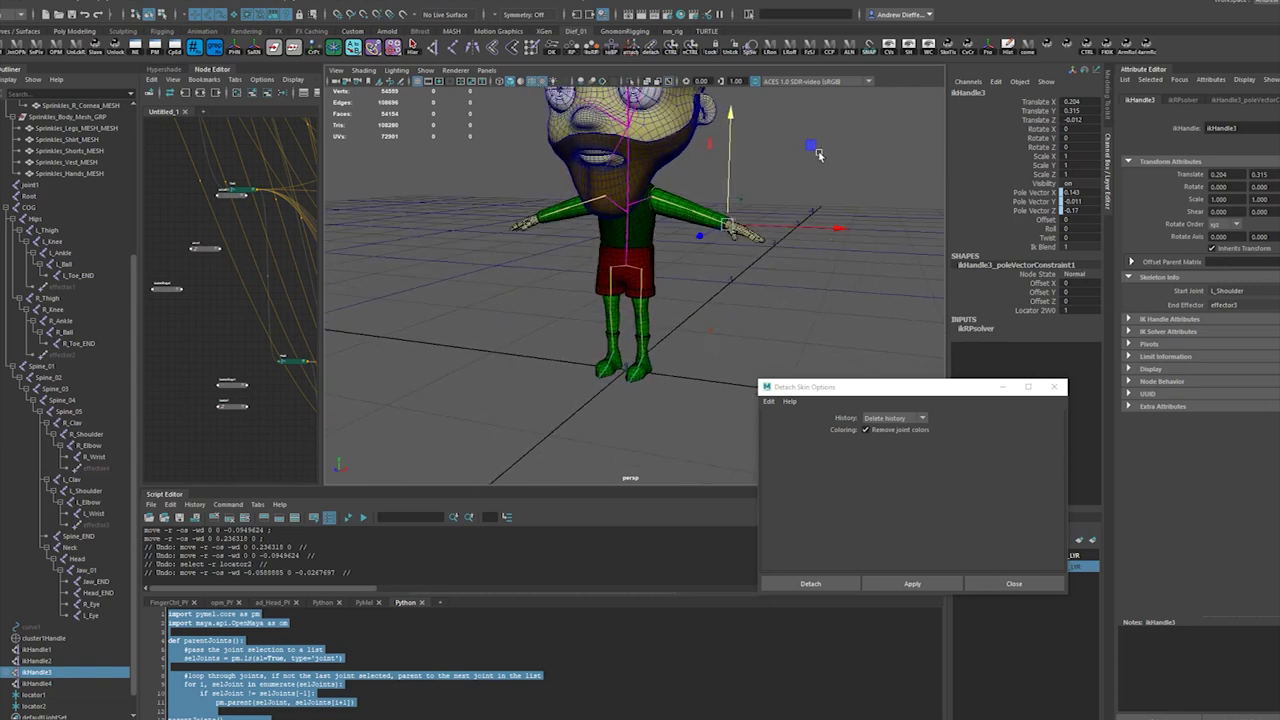
pyautogui.moveTo(818, 155); pyautogui.dragTo(769, 125, button='middle')
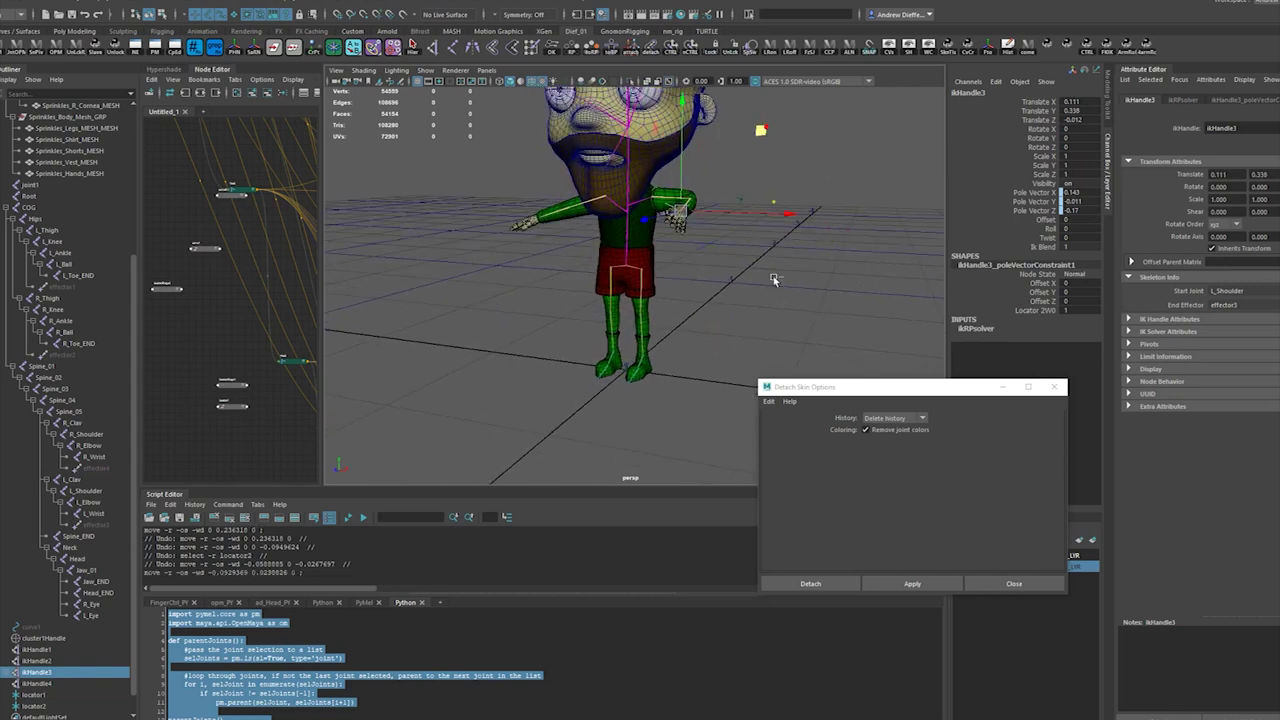
pyautogui.click(695, 333)
# - Parent the original locator at the origin under the L_Knee joint
pyautogui.keyDown('alt'); pyautogui.moveTo(720, 349); pyautogui.dragTo(703, 366); pyautogui.keyUp('alt')
pyautogui.scroll(5, 746, 257)
pyautogui.scroll(-1, 746, 234)
pyautogui.keyDown('alt'); pyautogui.moveTo(746, 234); pyautogui.dragTo(684, 280, button='middle'); pyautogui.keyUp('alt')
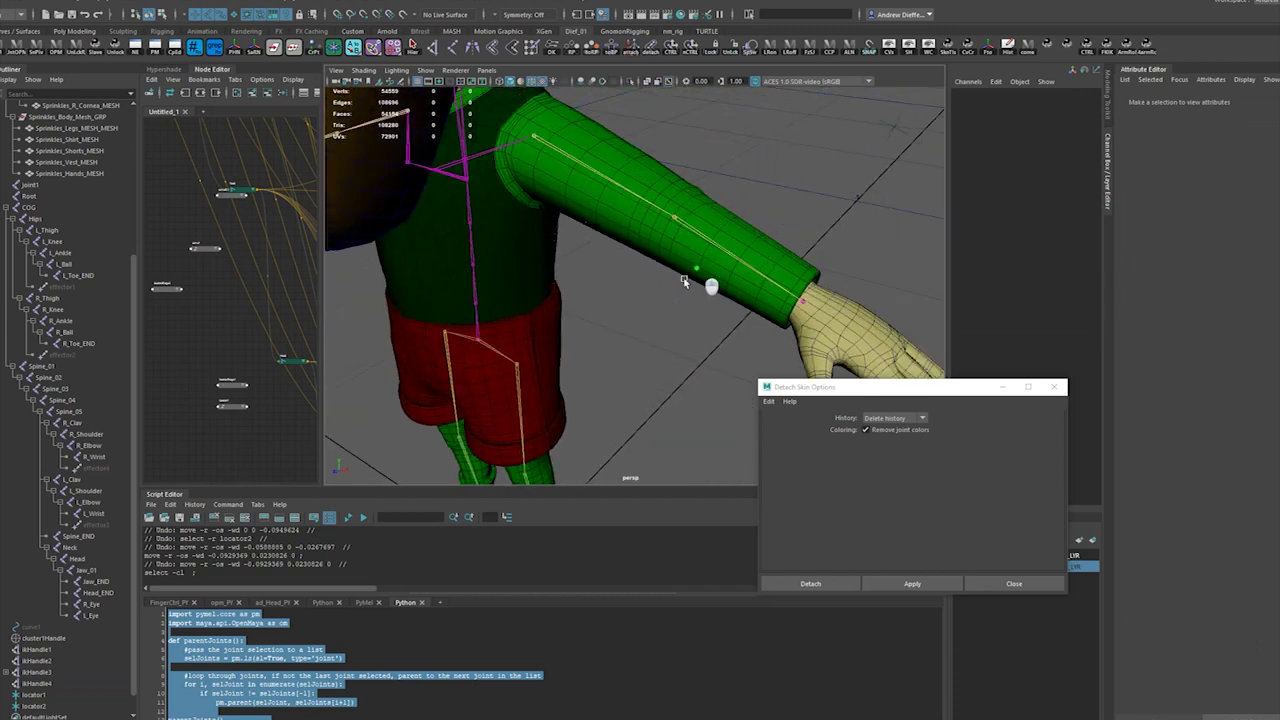
pyautogui.keyDown('alt'); pyautogui.moveTo(685, 282); pyautogui.dragTo(657, 273); pyautogui.keyUp('alt')
pyautogui.keyDown('alt'); pyautogui.moveTo(609, 327); pyautogui.dragTo(638, 405); pyautogui.keyUp('alt')
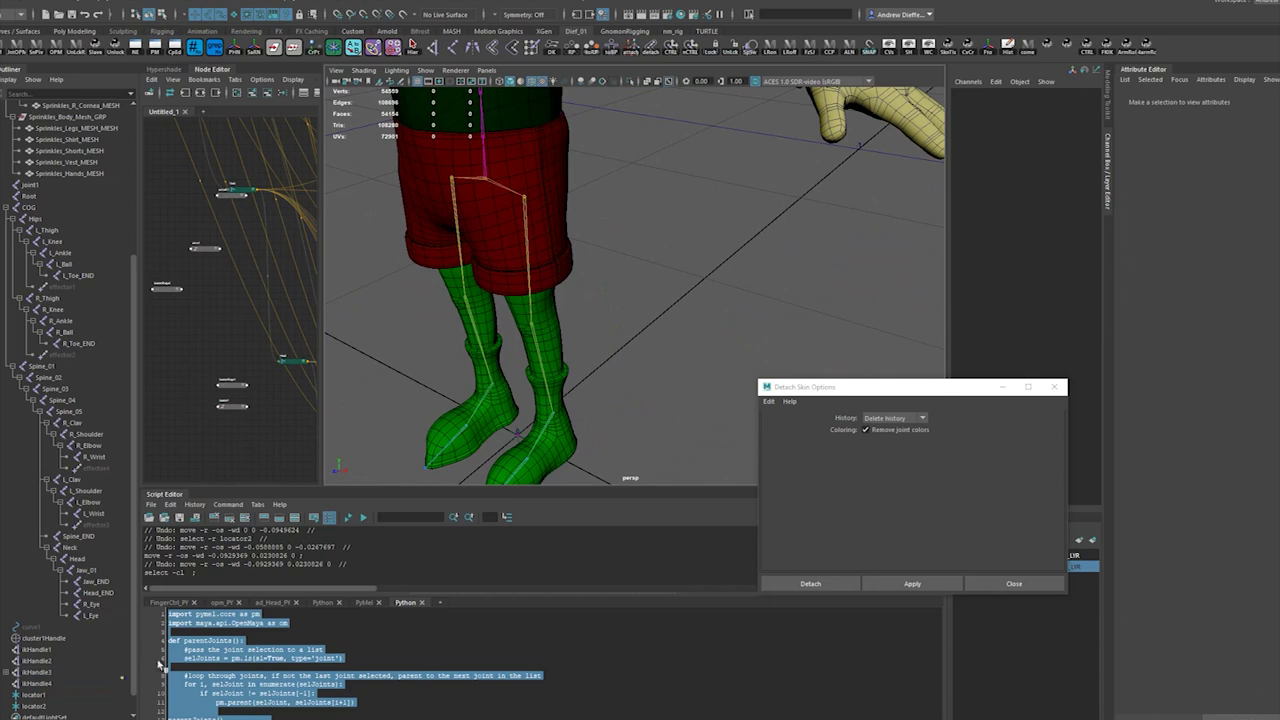
pyautogui.click(60, 695)
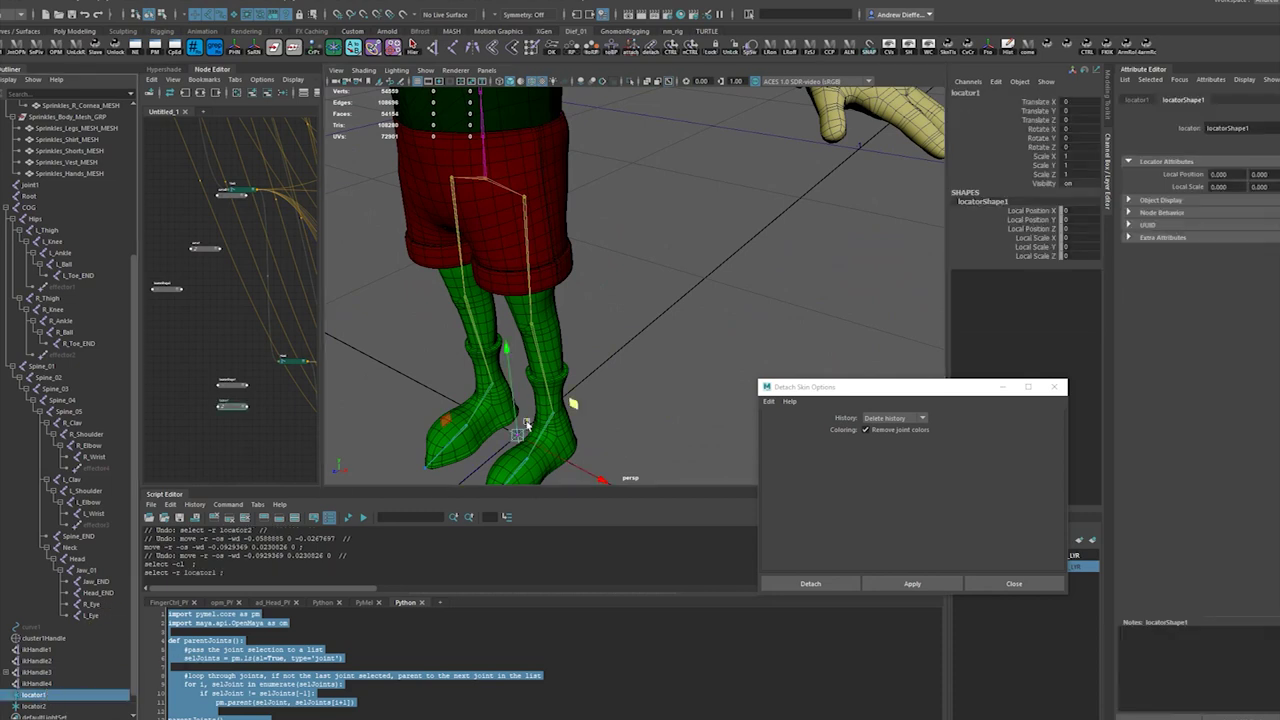
pyautogui.keyDown('shift'); pyautogui.click(537, 346); pyautogui.keyUp('shift')
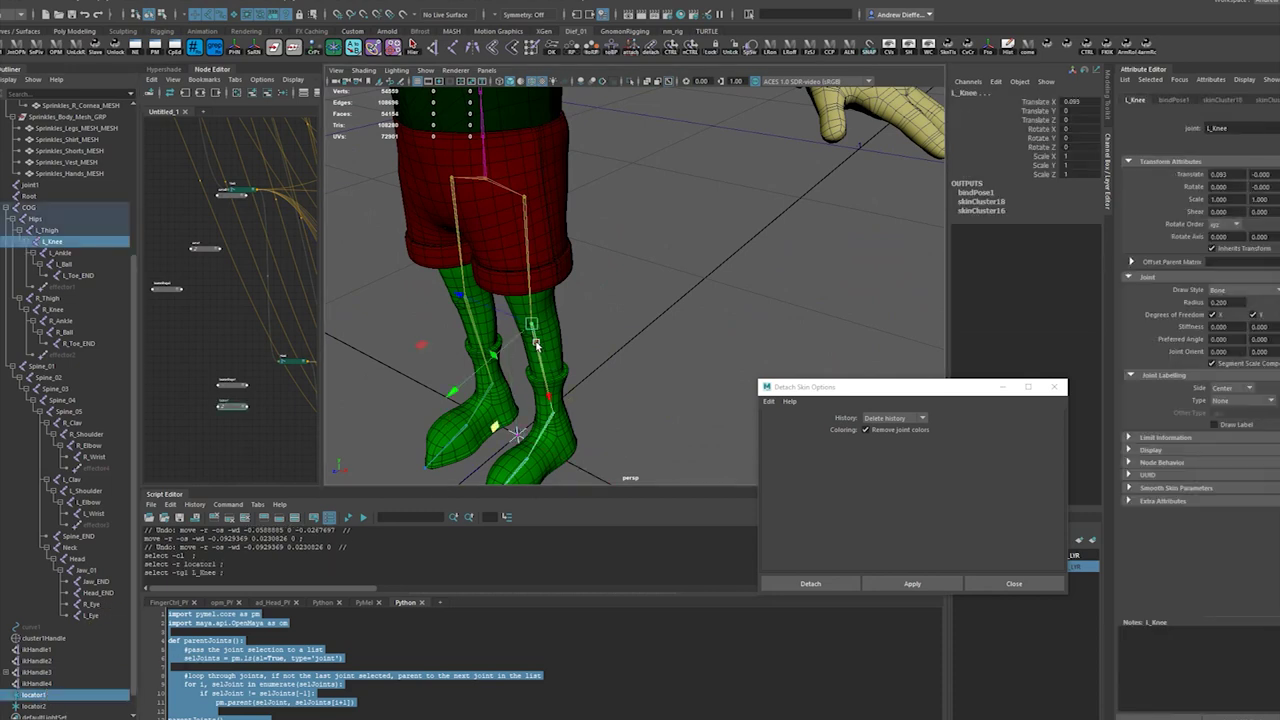
pyautogui.press('p')
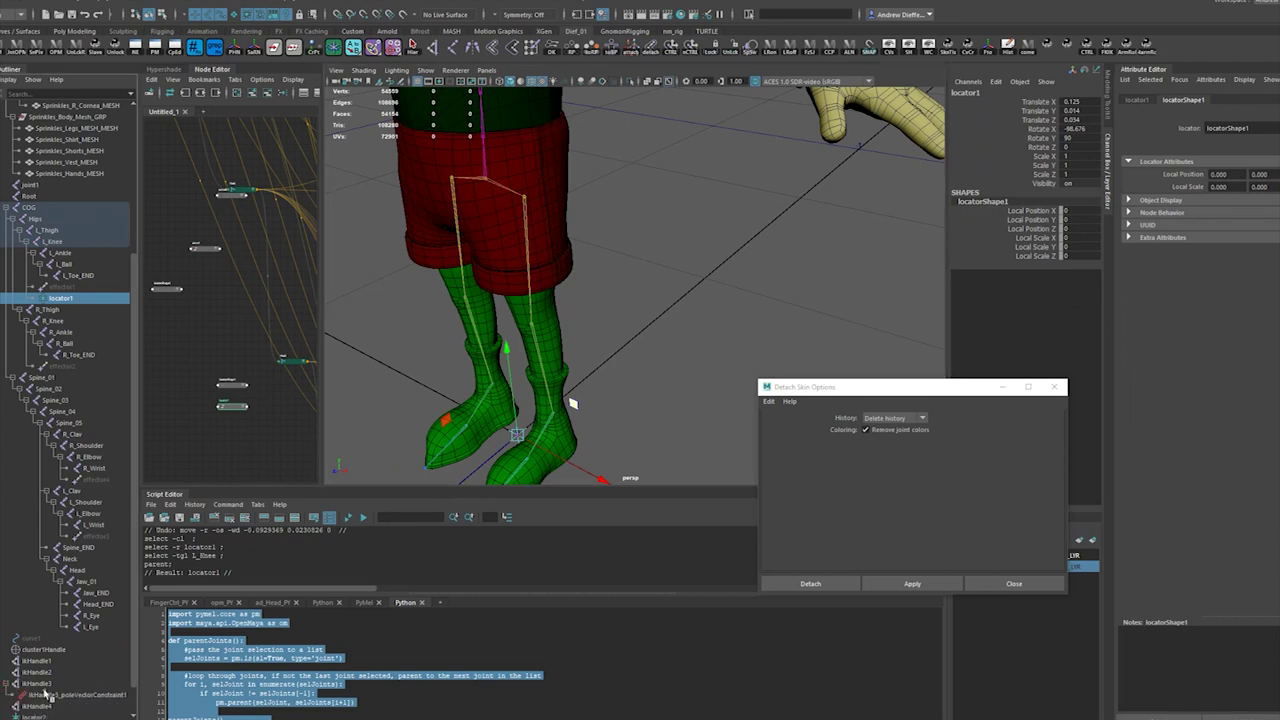
# - Set the knee locator's Translate X, Y, Z and Rotate X, Y to 0 so it snaps to the left knee, and reselect it
pyautogui.click(66, 299)
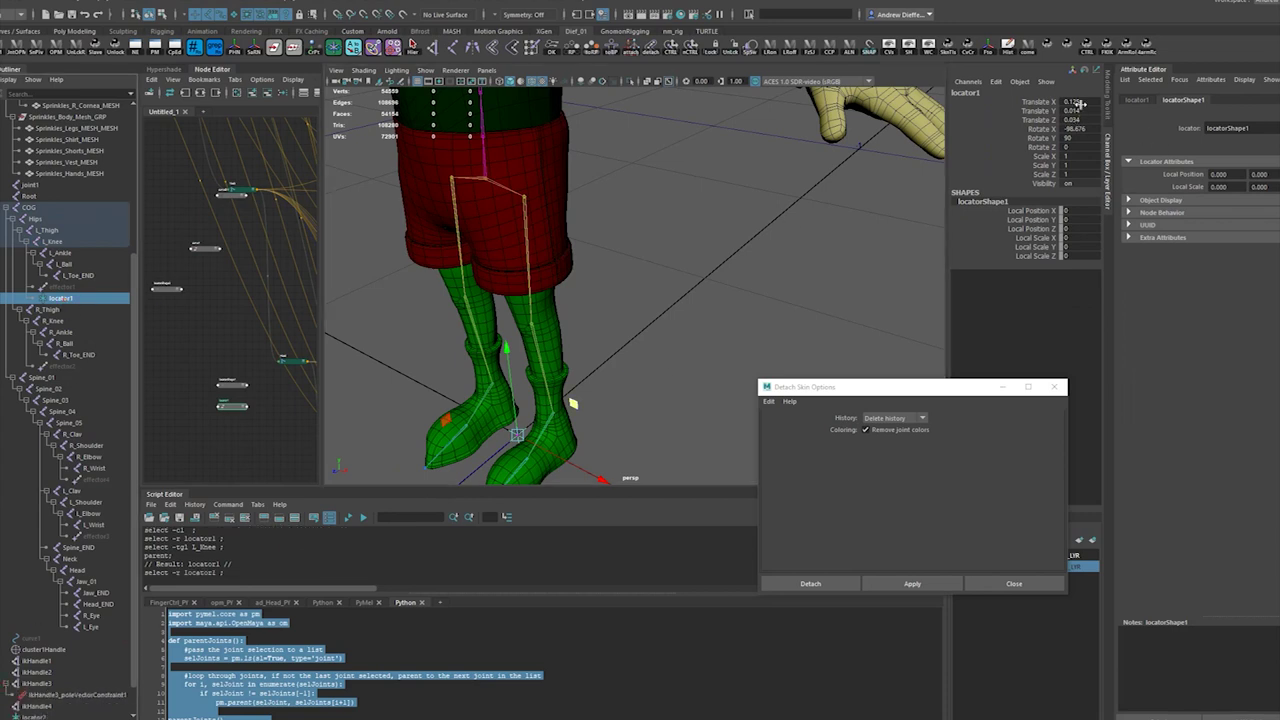
pyautogui.moveTo(1080, 104); pyautogui.dragTo(1086, 138)
pyautogui.write('0')
pyautogui.press('Return')
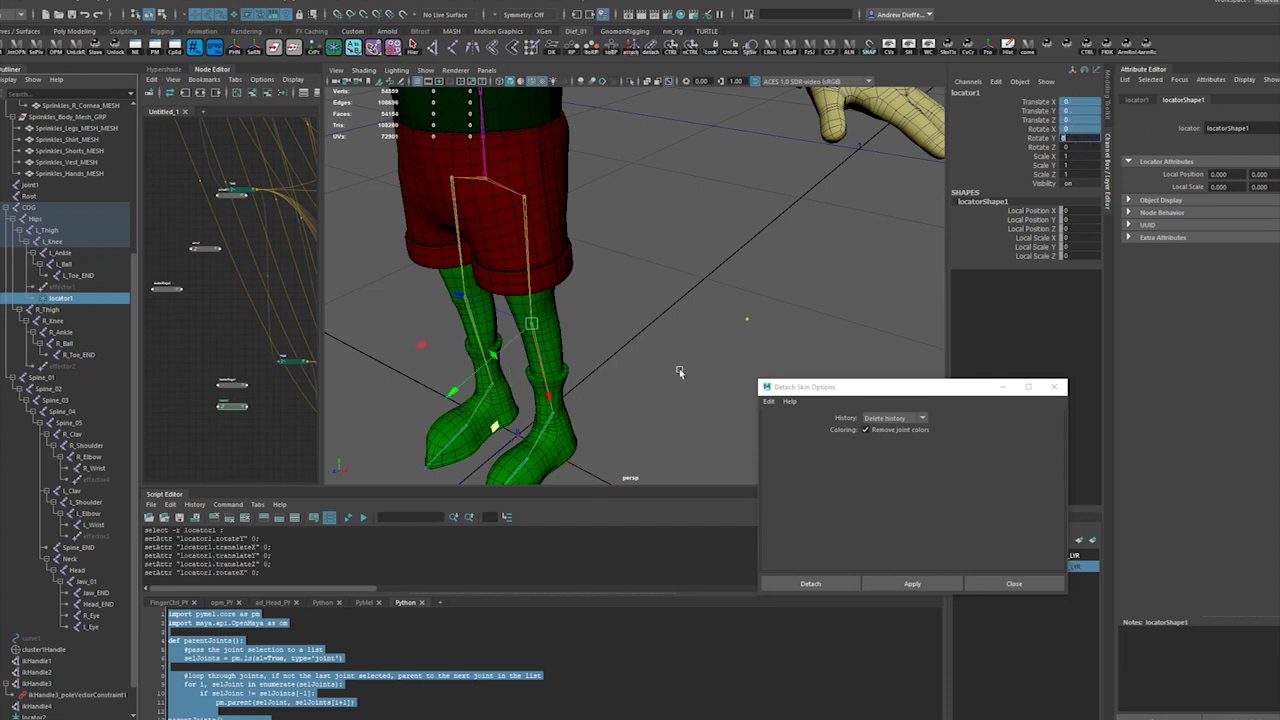
pyautogui.click(54, 300)
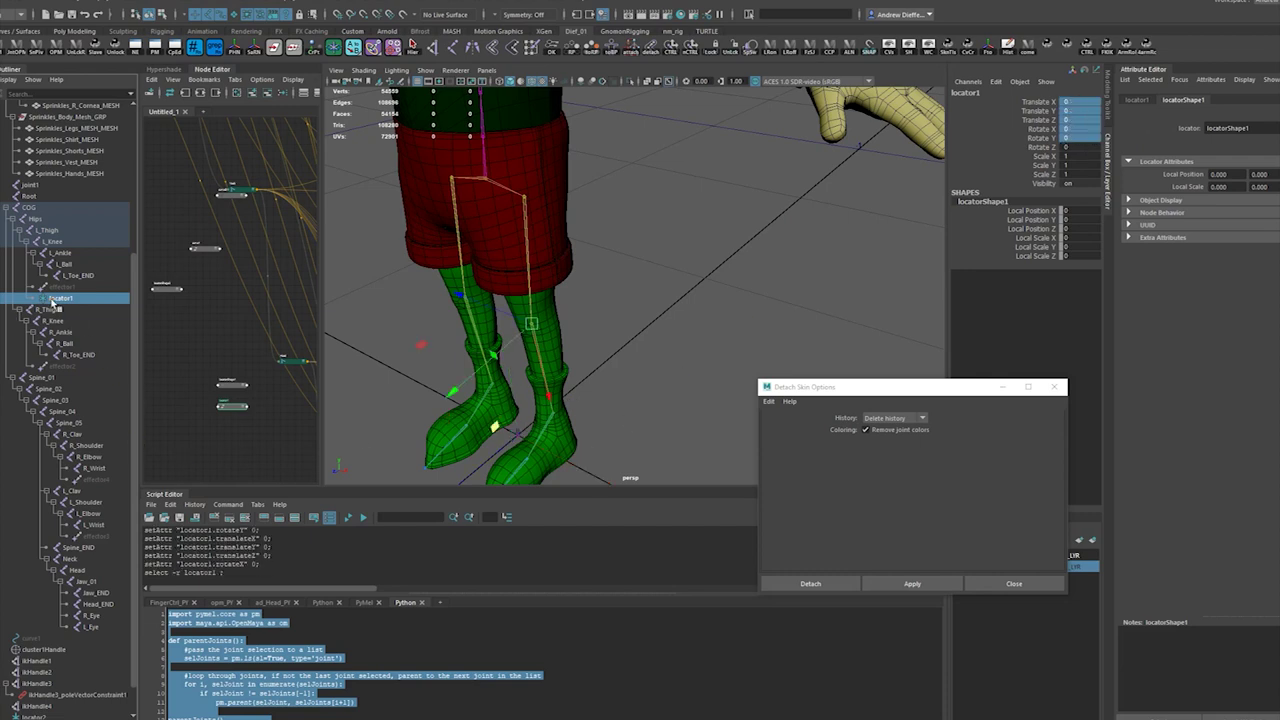
# - Unparent the left knee locator to the world and move it about 0.092 in Y and -0.013 in X, in front of the knee
pyautogui.hotkey('shift', 'p')
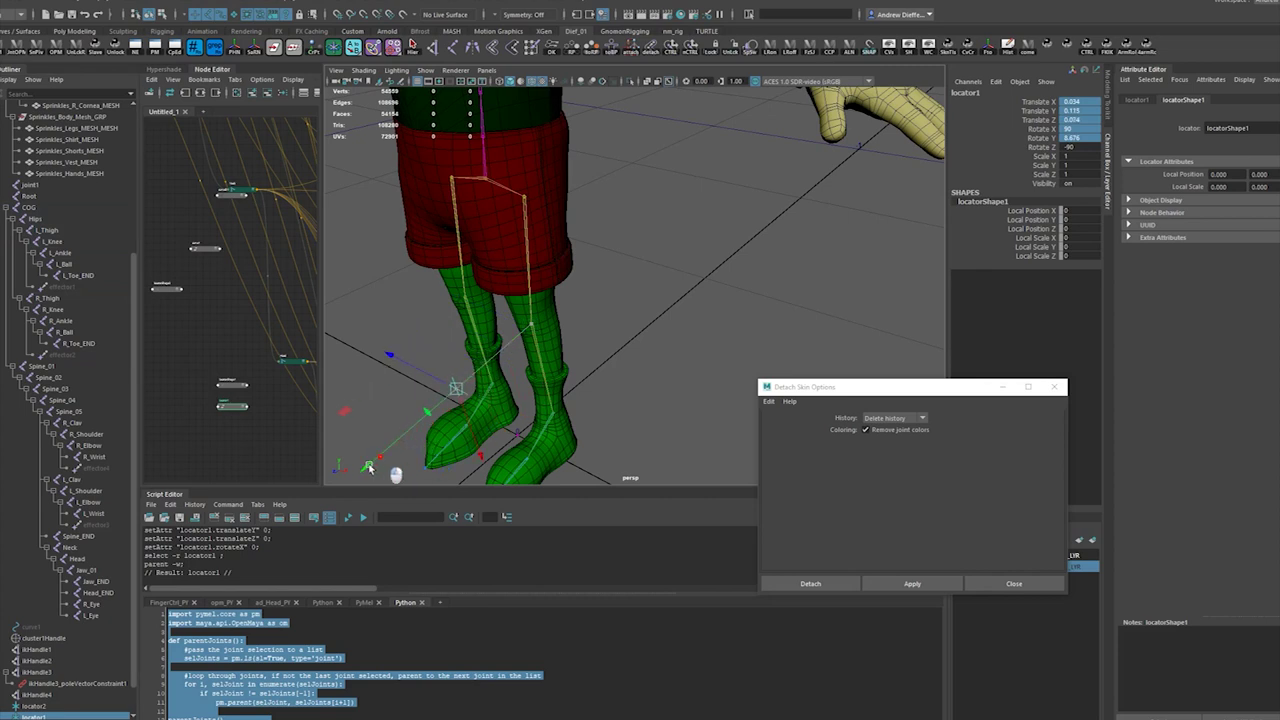
pyautogui.moveTo(369, 467); pyautogui.dragTo(342, 490)
pyautogui.keyDown('alt'); pyautogui.moveTo(428, 394); pyautogui.dragTo(336, 348); pyautogui.keyUp('alt')
pyautogui.keyDown('alt'); pyautogui.moveTo(336, 348); pyautogui.dragTo(418, 378, button='middle'); pyautogui.keyUp('alt')
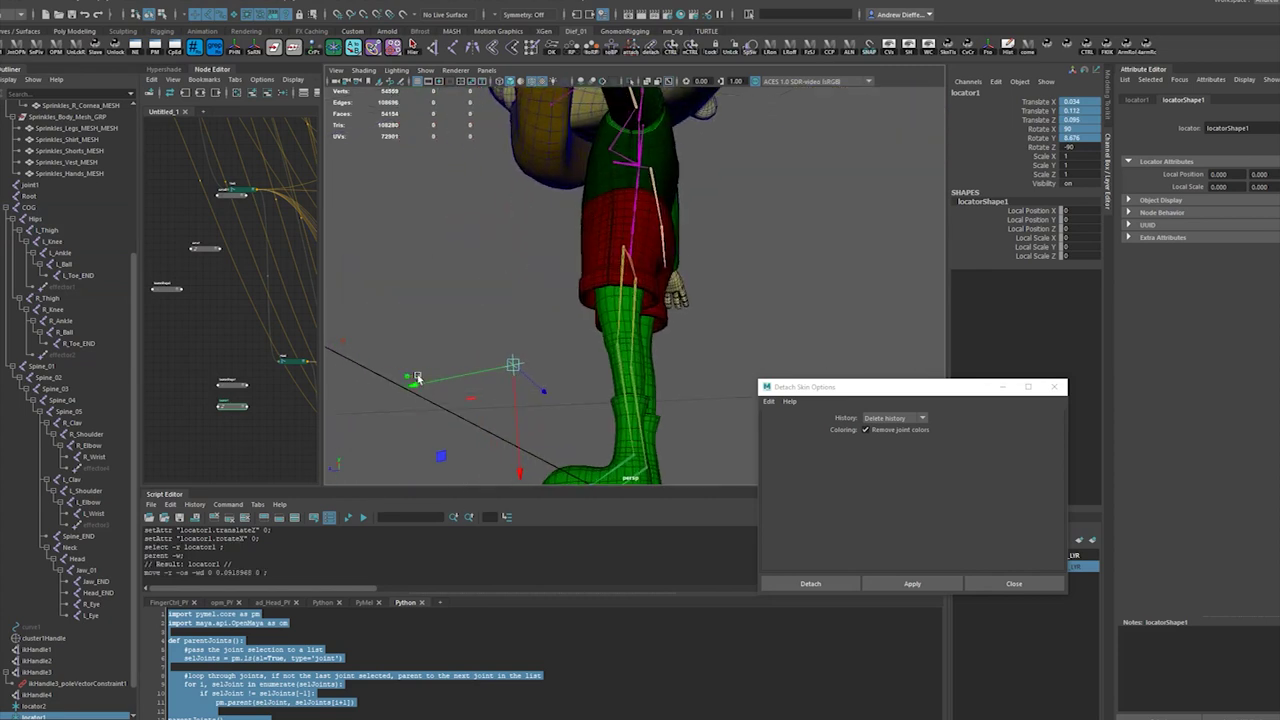
pyautogui.keyDown('alt'); pyautogui.moveTo(418, 378); pyautogui.dragTo(495, 350); pyautogui.keyUp('alt')
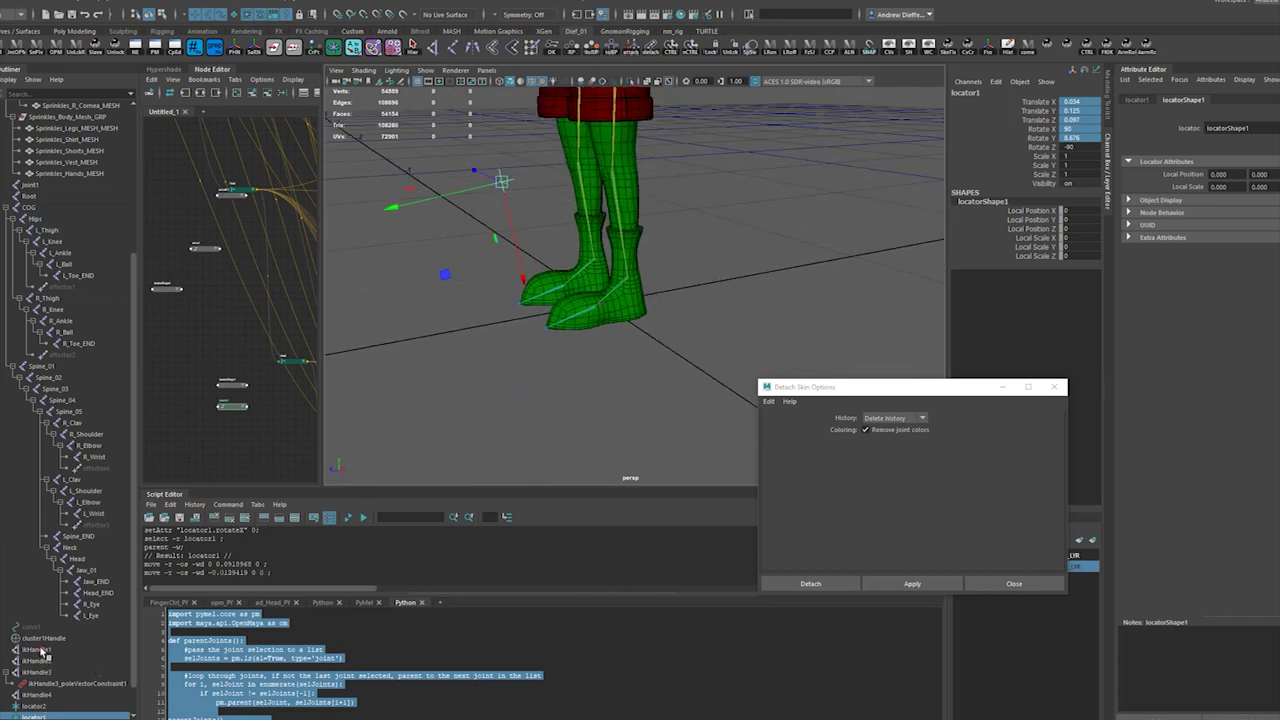
# - Add a pole vector constraint from the knee locator to the left leg's ikHandle1 and deselect
pyautogui.keyDown('ctrl'); pyautogui.click(40, 650); pyautogui.keyUp('ctrl')
pyautogui.keyDown('alt'); pyautogui.moveTo(507, 422); pyautogui.dragTo(568, 432); pyautogui.keyUp('alt')
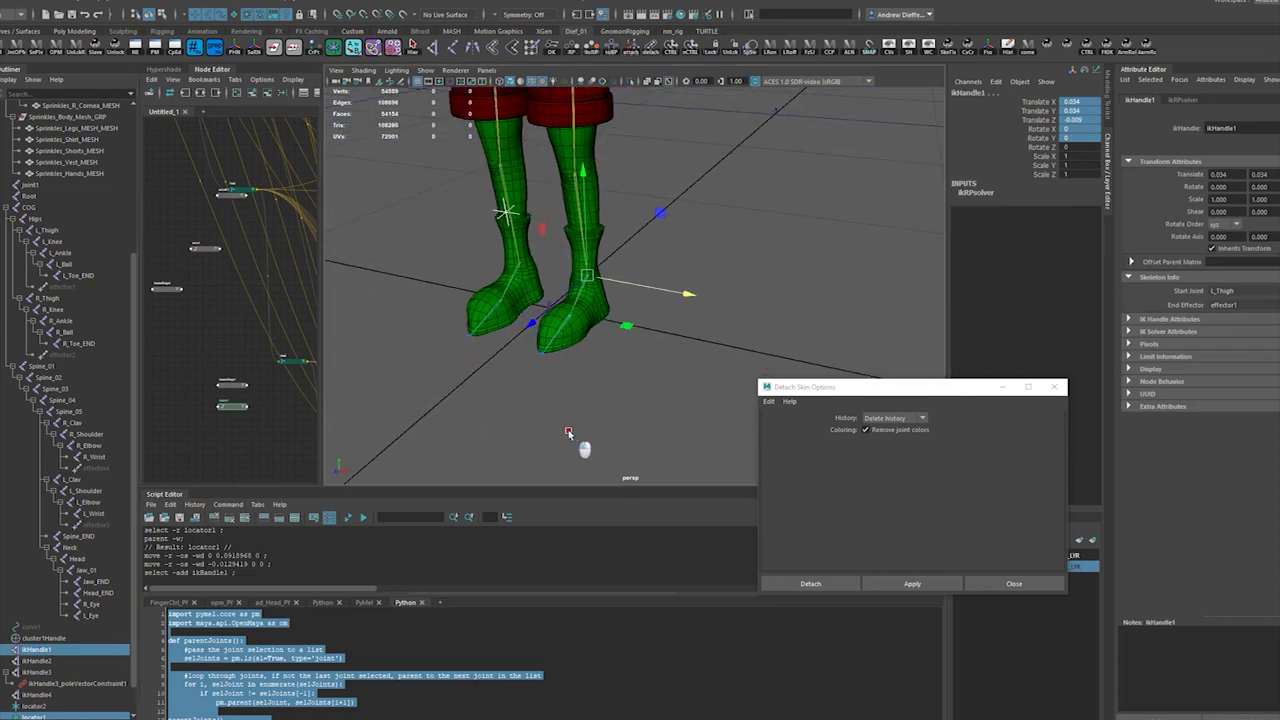
pyautogui.press('space')
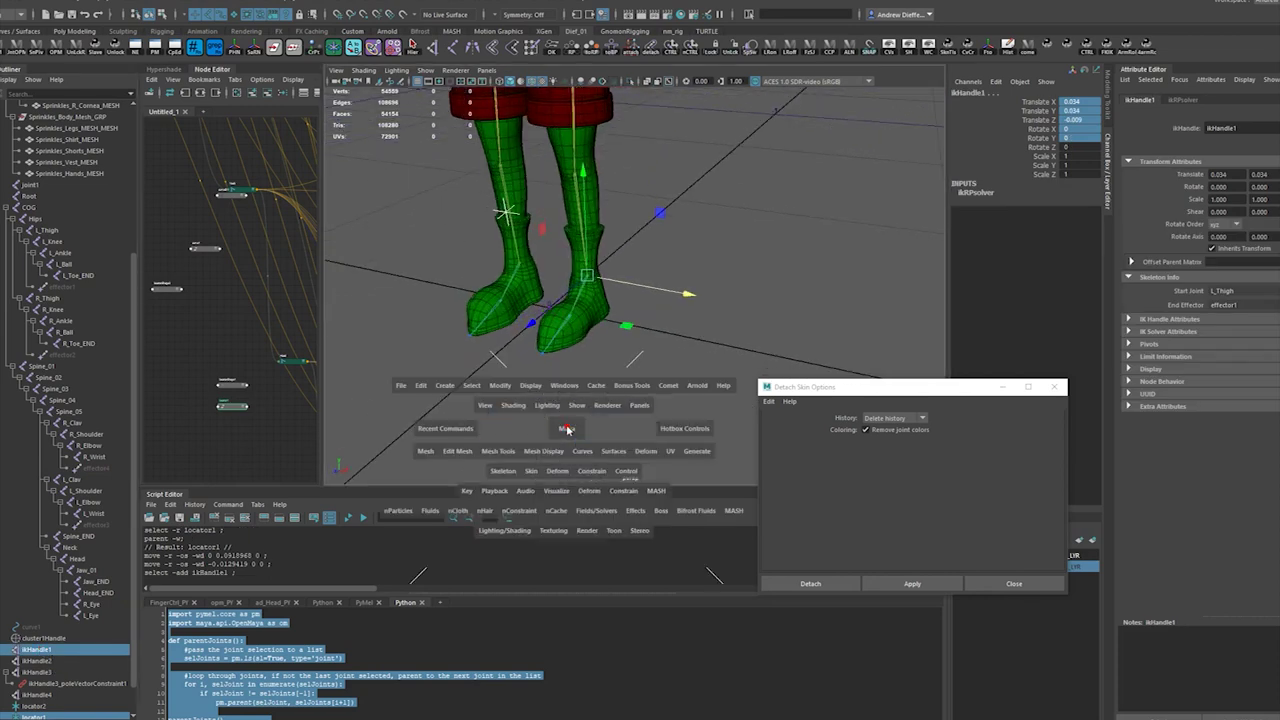
pyautogui.moveTo(576, 482); pyautogui.dragTo(646, 575)
pyautogui.moveTo(646, 575); pyautogui.dragTo(648, 580)
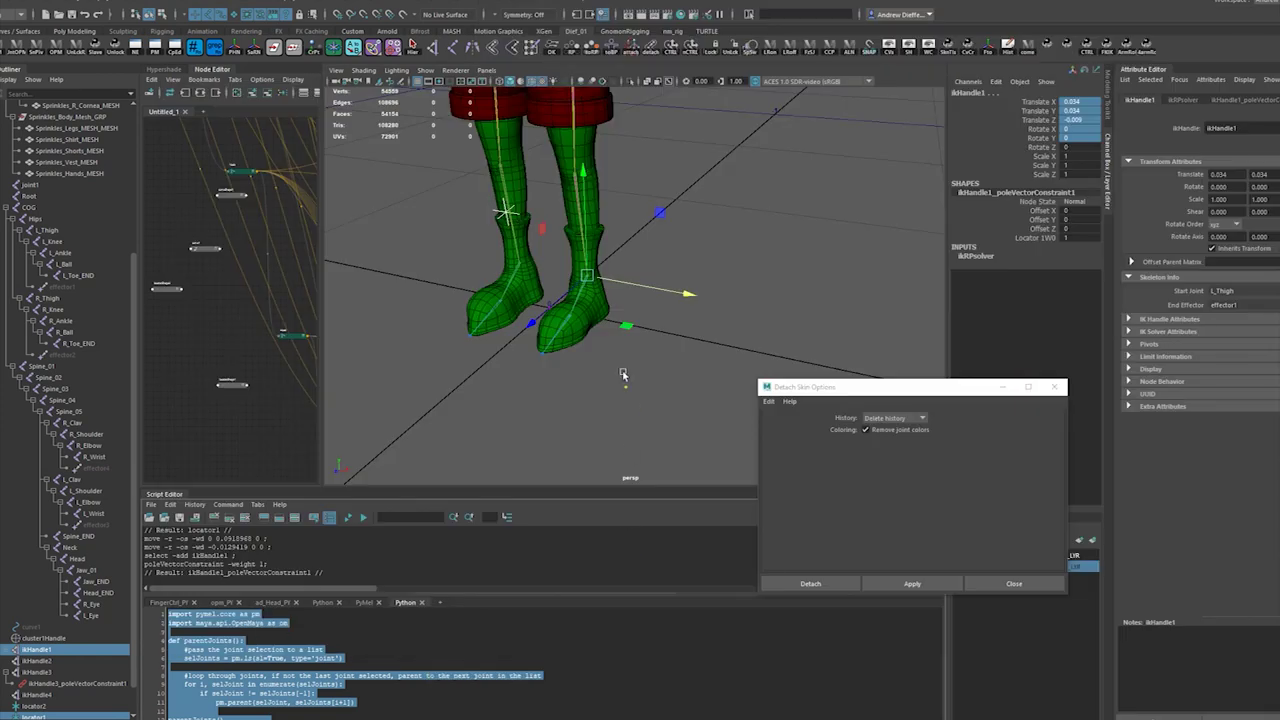
pyautogui.click(622, 374)
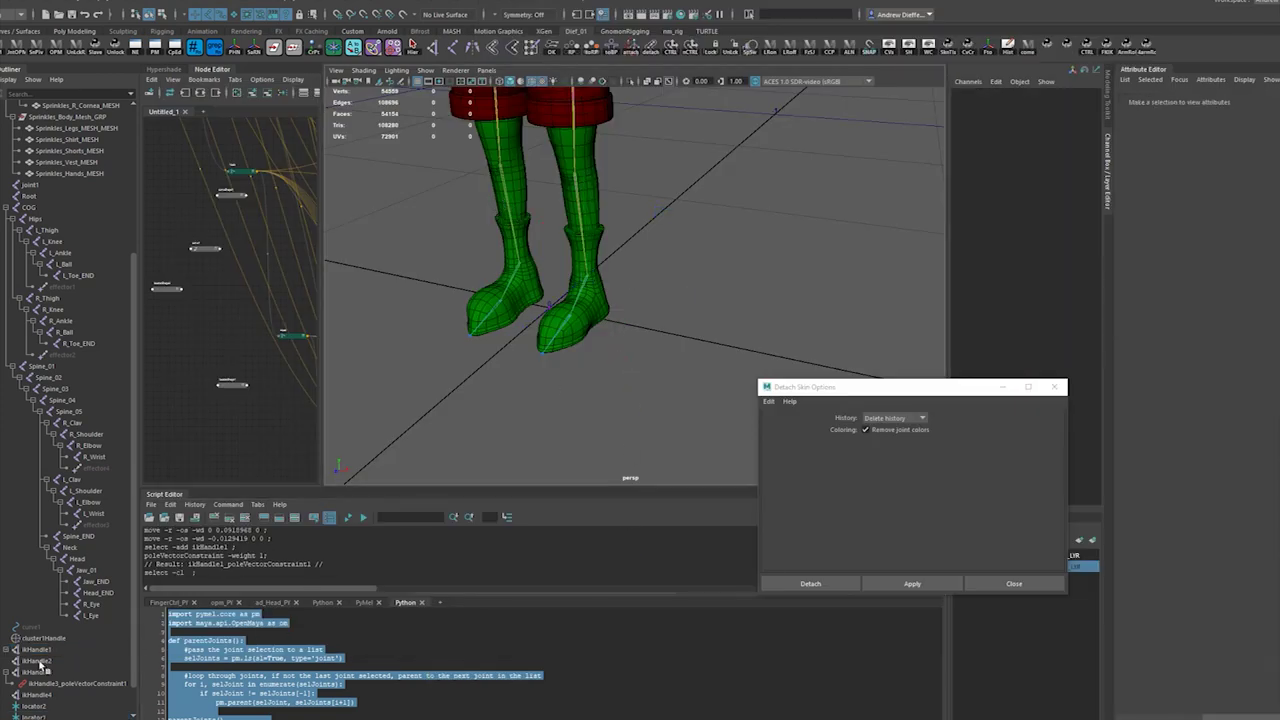
# - Test the left knee's bend by moving ikHandle1 about 0.031 in Y and 0.020 in Z, and undo it
pyautogui.click(35, 649)
pyautogui.keyDown('alt'); pyautogui.moveTo(640, 330); pyautogui.dragTo(558, 302); pyautogui.keyUp('alt')
pyautogui.moveTo(558, 220); pyautogui.dragTo(530, 189, button='middle')
pyautogui.moveTo(530, 190); pyautogui.dragTo(539, 188)
pyautogui.hotkey('ctrl', 'z')
# - Test the knee locator by moving it about -0.030 in Y and separately about 0.029 in Z, undoing each move
pyautogui.click(512, 188)
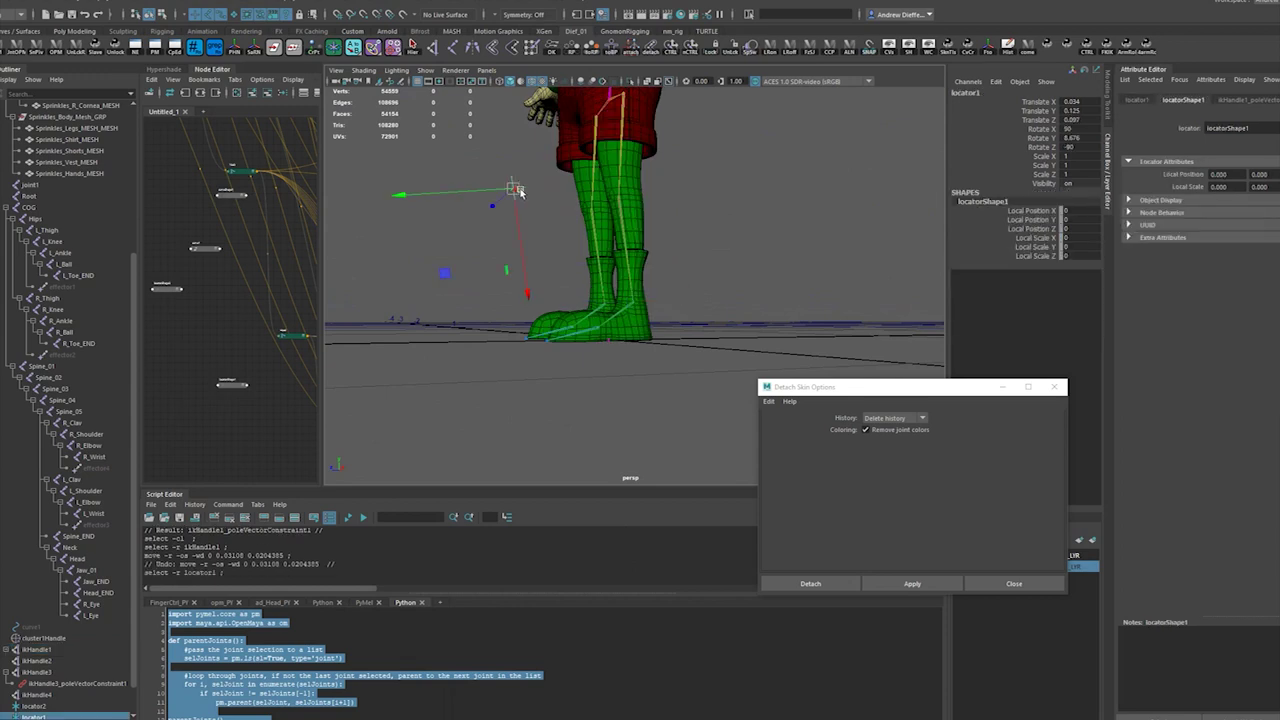
pyautogui.moveTo(455, 193); pyautogui.dragTo(610, 249)
pyautogui.hotkey('ctrl', 'z')
pyautogui.moveTo(490, 214); pyautogui.dragTo(490, 243)
pyautogui.hotkey('ctrl', 'z')
pyautogui.keyDown('alt'); pyautogui.moveTo(566, 180); pyautogui.dragTo(576, 262, button='middle'); pyautogui.keyUp('alt')
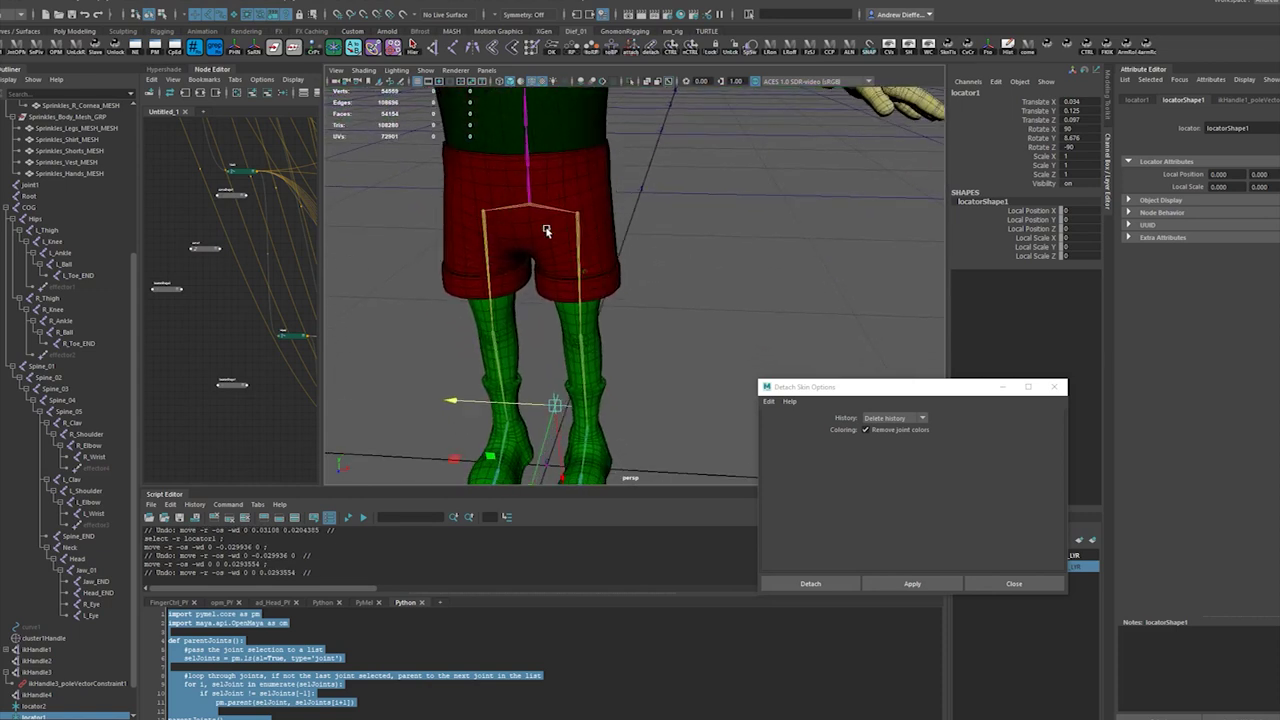
# - Test the leg IK by moving the Hips joint about -0.085 in Y, and undo the move
pyautogui.click(34, 218)
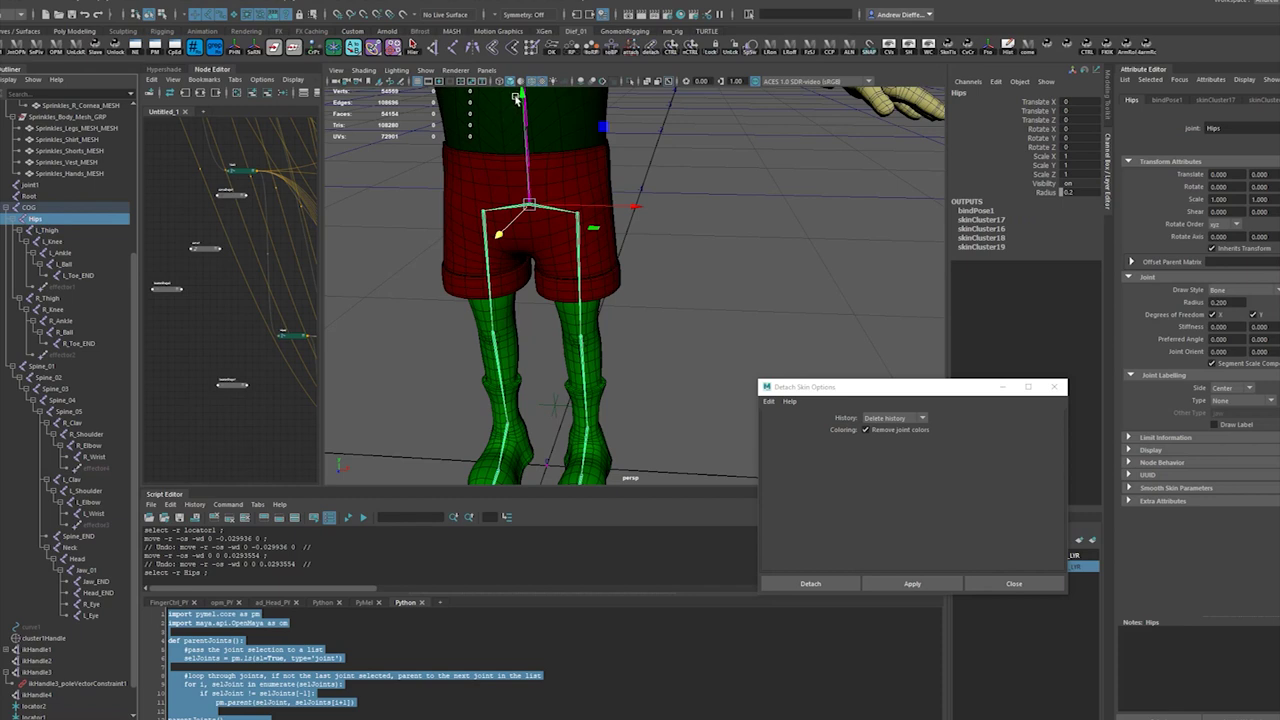
pyautogui.moveTo(523, 100); pyautogui.dragTo(530, 214)
pyautogui.hotkey('ctrl', 'z')
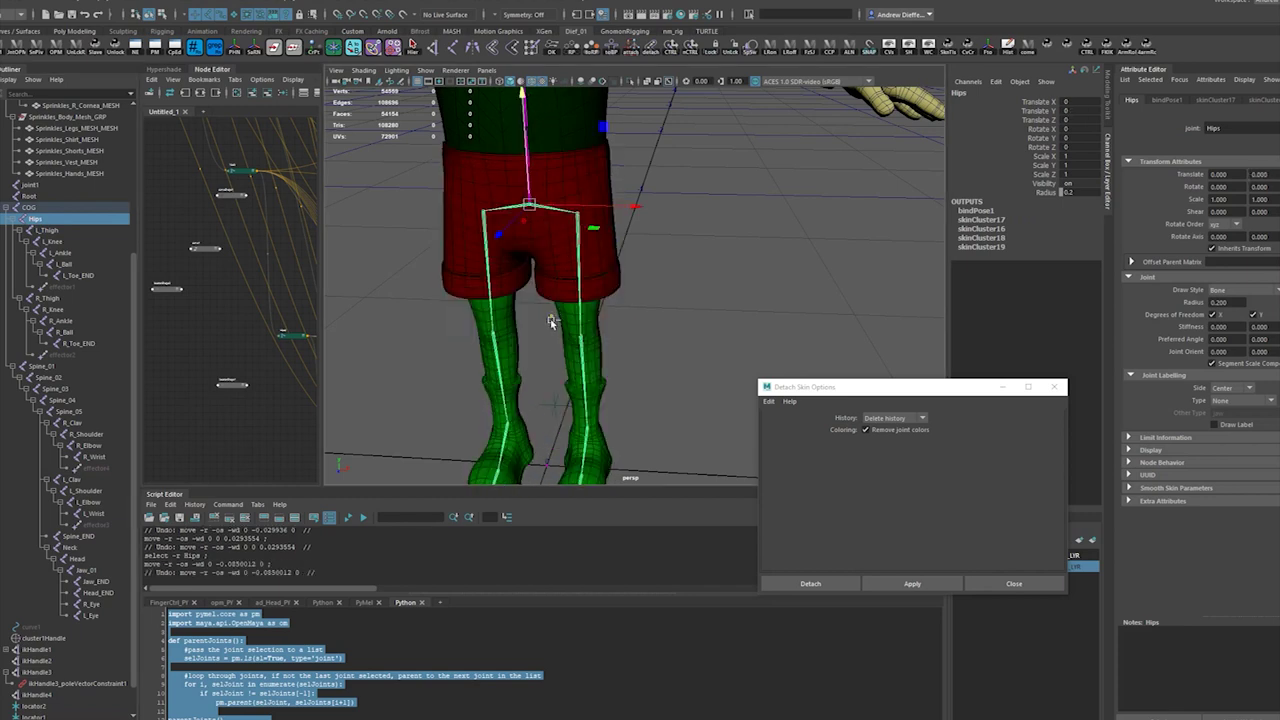
# - Test rotating the Hips joint about 1.55 degrees in Z, and undo the rotation
pyautogui.keyDown('alt'); pyautogui.moveTo(554, 318); pyautogui.dragTo(520, 275); pyautogui.keyUp('alt')
pyautogui.keyDown('alt'); pyautogui.moveTo(520, 275); pyautogui.dragTo(540, 334, button='middle'); pyautogui.keyUp('alt')
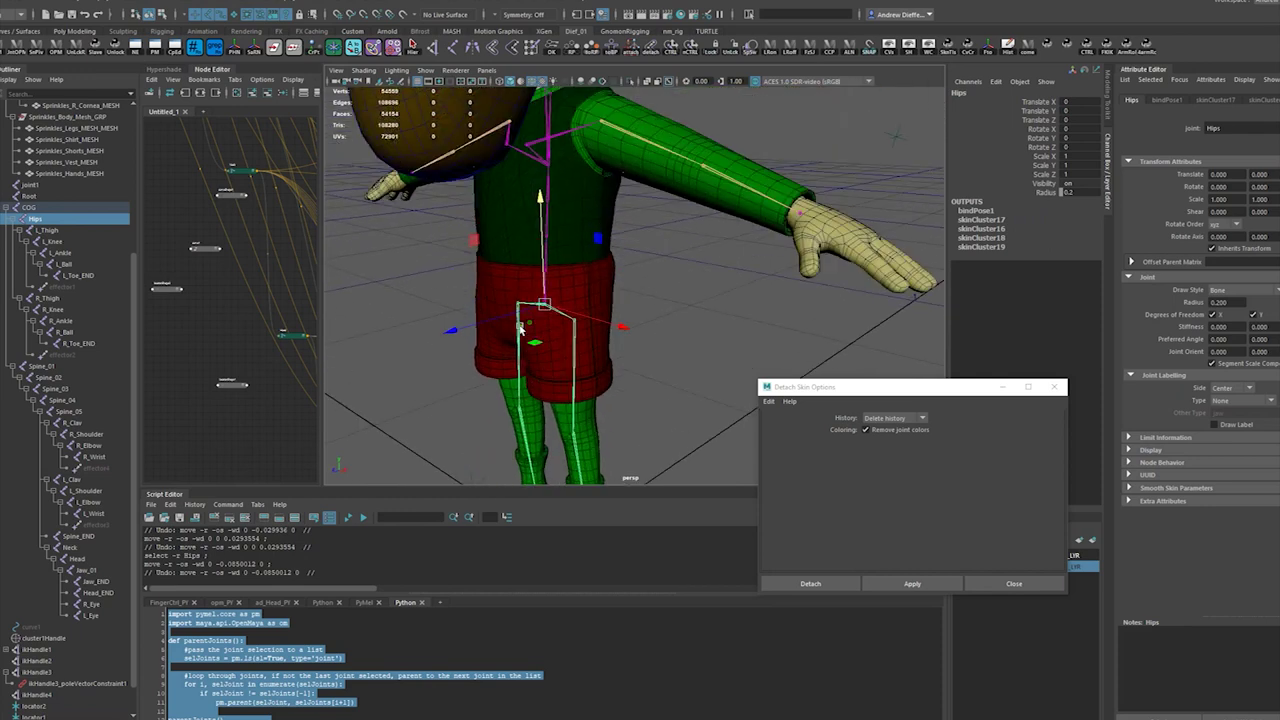
pyautogui.keyDown('alt'); pyautogui.moveTo(497, 291); pyautogui.dragTo(558, 302); pyautogui.keyUp('alt')
pyautogui.keyDown('alt'); pyautogui.moveTo(480, 354); pyautogui.dragTo(508, 300); pyautogui.keyUp('alt')
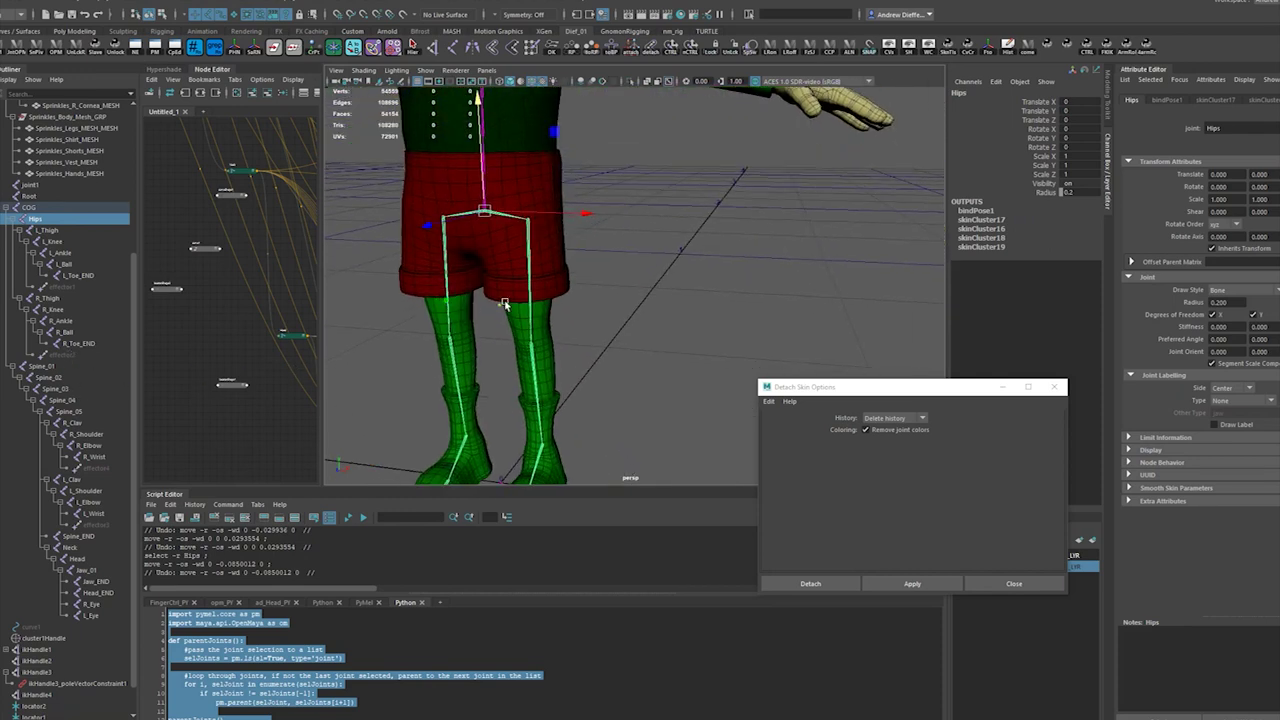
pyautogui.press('e')
pyautogui.moveTo(589, 191); pyautogui.dragTo(565, 205)
pyautogui.hotkey('ctrl', 'z')
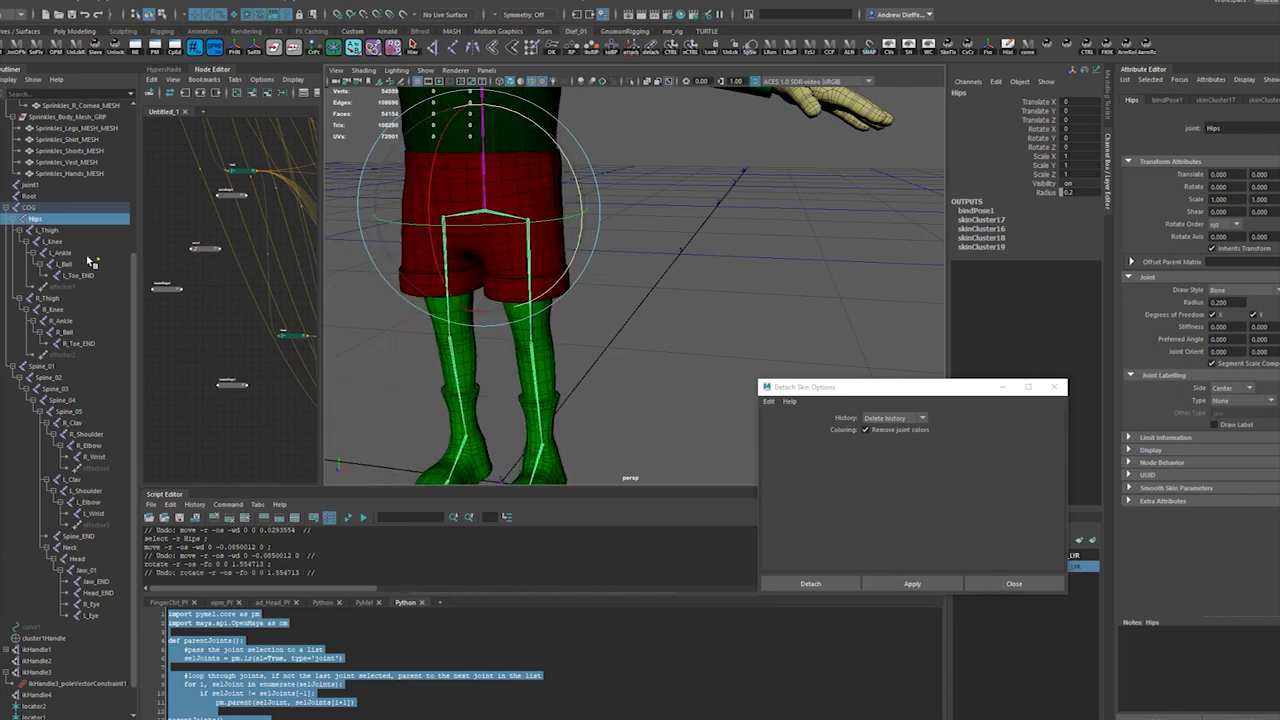
# - Test the whole body's movement by moving the COG joint about -0.070 in Y, and undo it
pyautogui.click(32, 207)
pyautogui.press('w')
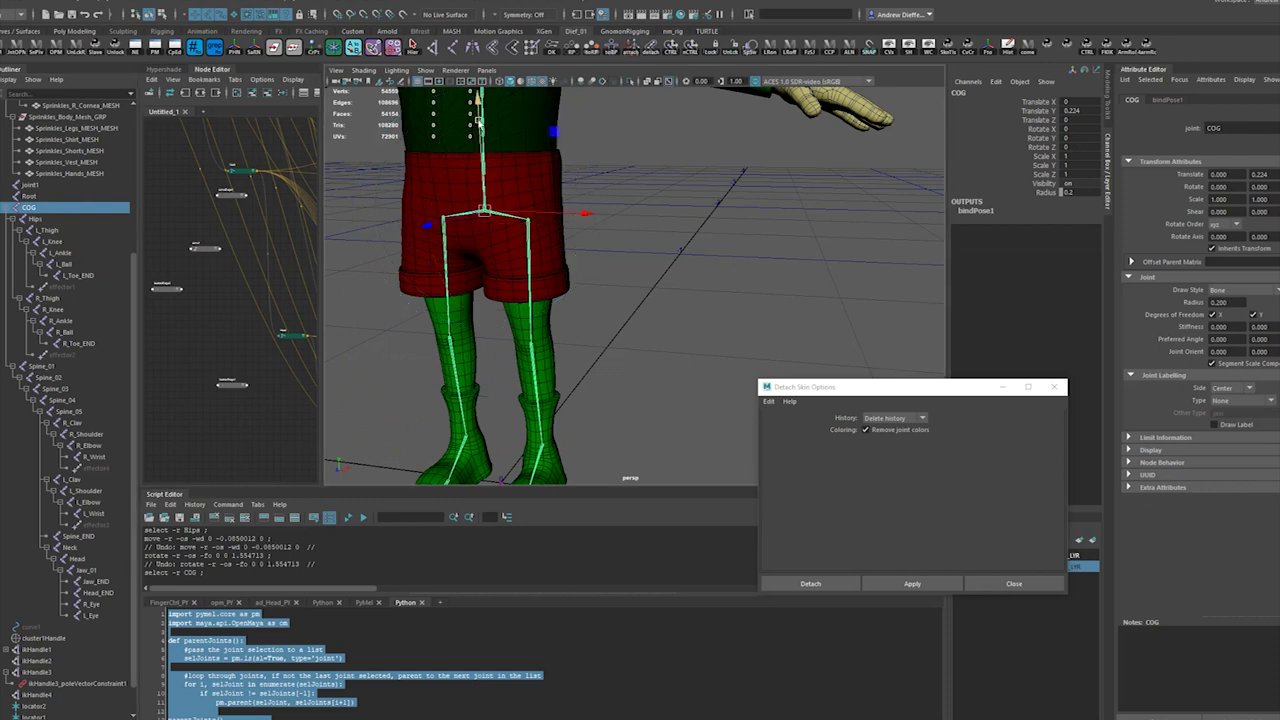
pyautogui.moveTo(468, 152); pyautogui.dragTo(62, 306)
pyautogui.hotkey('ctrl', 'z')
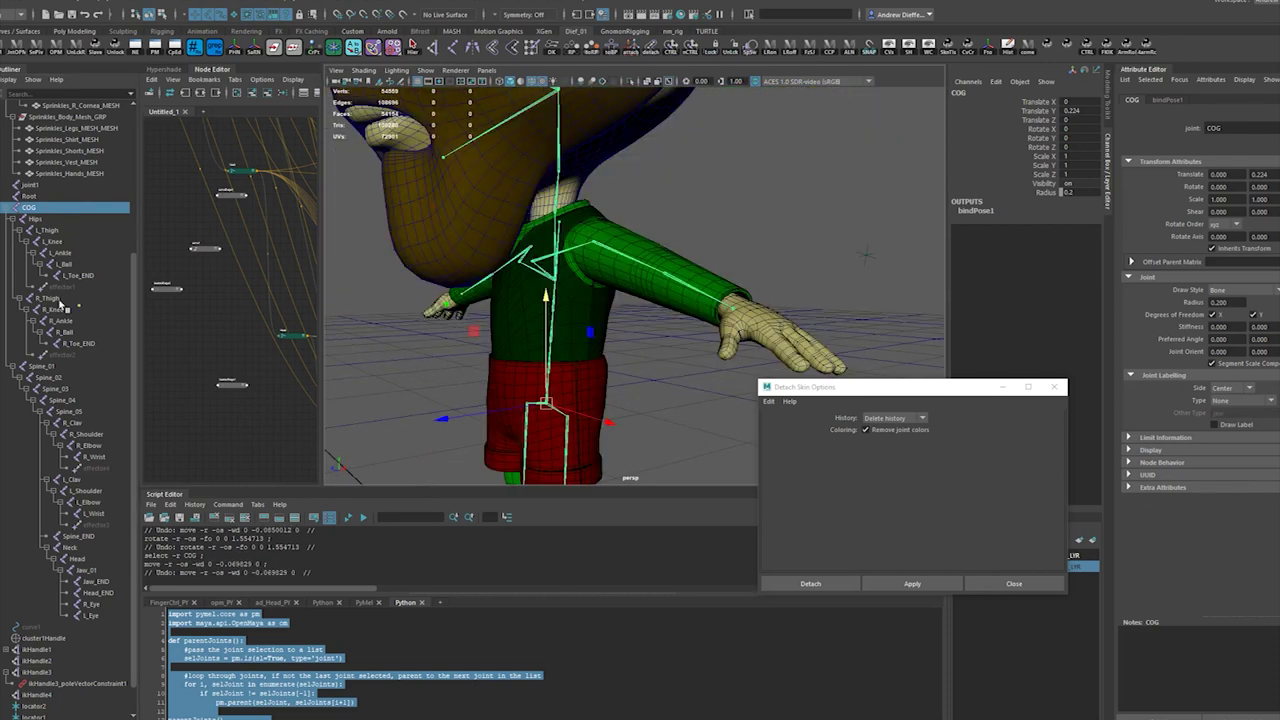
# - Test rotating Spine_01 through Spine_04 together by about 13.2 degrees in Y and -9.7 in X, undo both rotations and deselect
pyautogui.click(42, 368)
pyautogui.keyDown('shift'); pyautogui.click(60, 399); pyautogui.keyUp('shift')
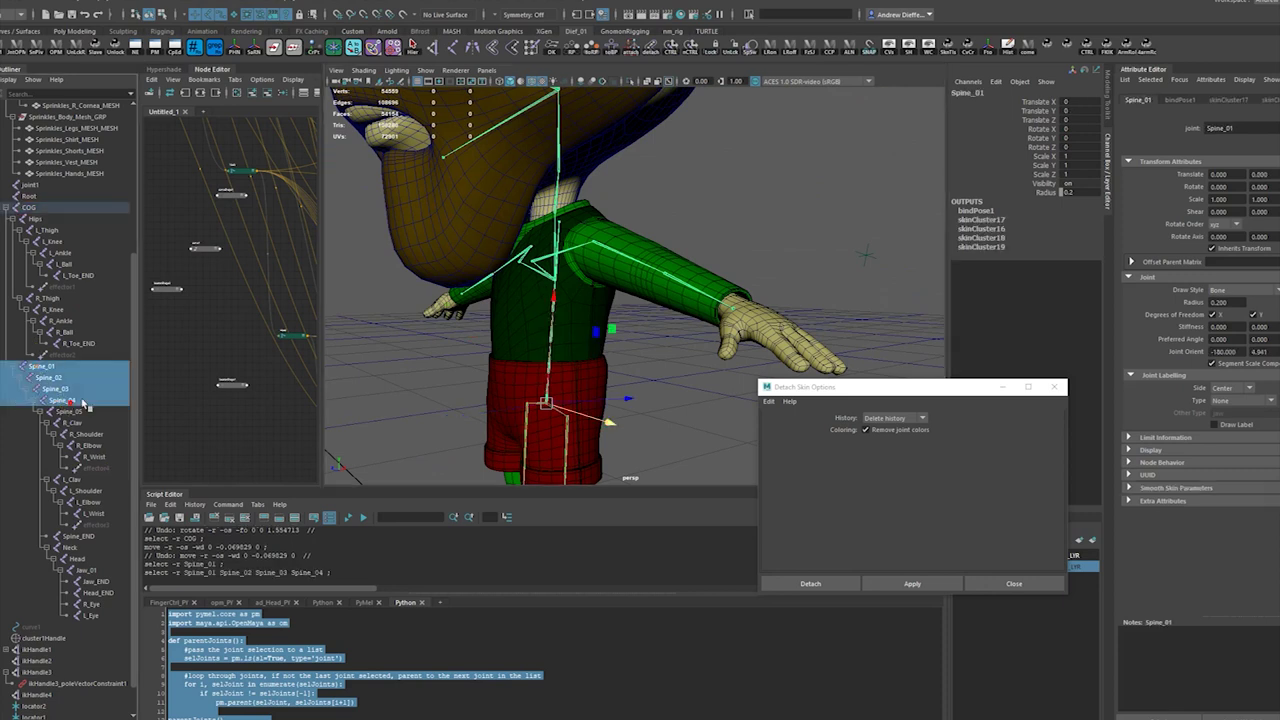
pyautogui.press('e')
pyautogui.moveTo(487, 237); pyautogui.dragTo(510, 258)
pyautogui.hotkey('ctrl', 'z')
pyautogui.moveTo(564, 315)
pyautogui.mouseDown()
pyautogui.moveTo(505, 314)
pyautogui.moveTo(632, 311)
pyautogui.moveTo(543, 313)
pyautogui.mouseUp()
pyautogui.hotkey('ctrl', 'z')
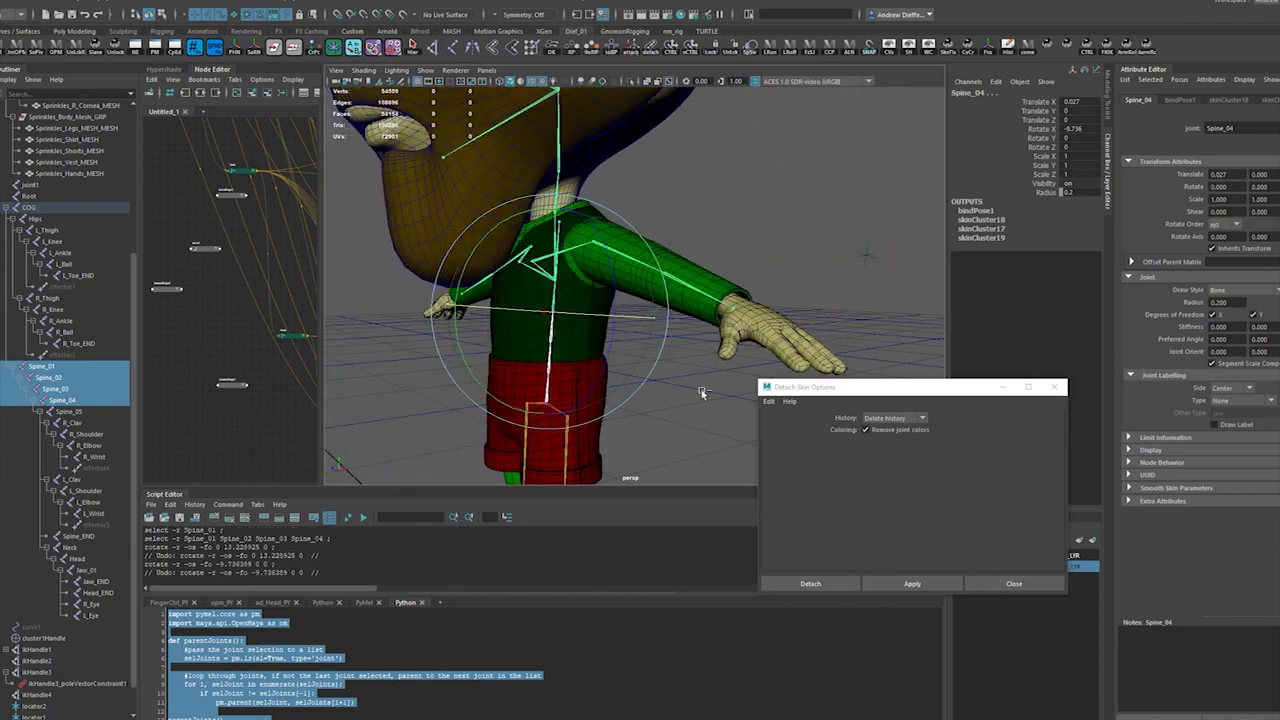
pyautogui.keyDown('alt'); pyautogui.moveTo(680, 391); pyautogui.dragTo(711, 394); pyautogui.keyUp('alt')
pyautogui.keyDown('alt'); pyautogui.moveTo(711, 394); pyautogui.dragTo(719, 353, button='middle'); pyautogui.keyUp('alt')
pyautogui.scroll(-5, 704, 359)
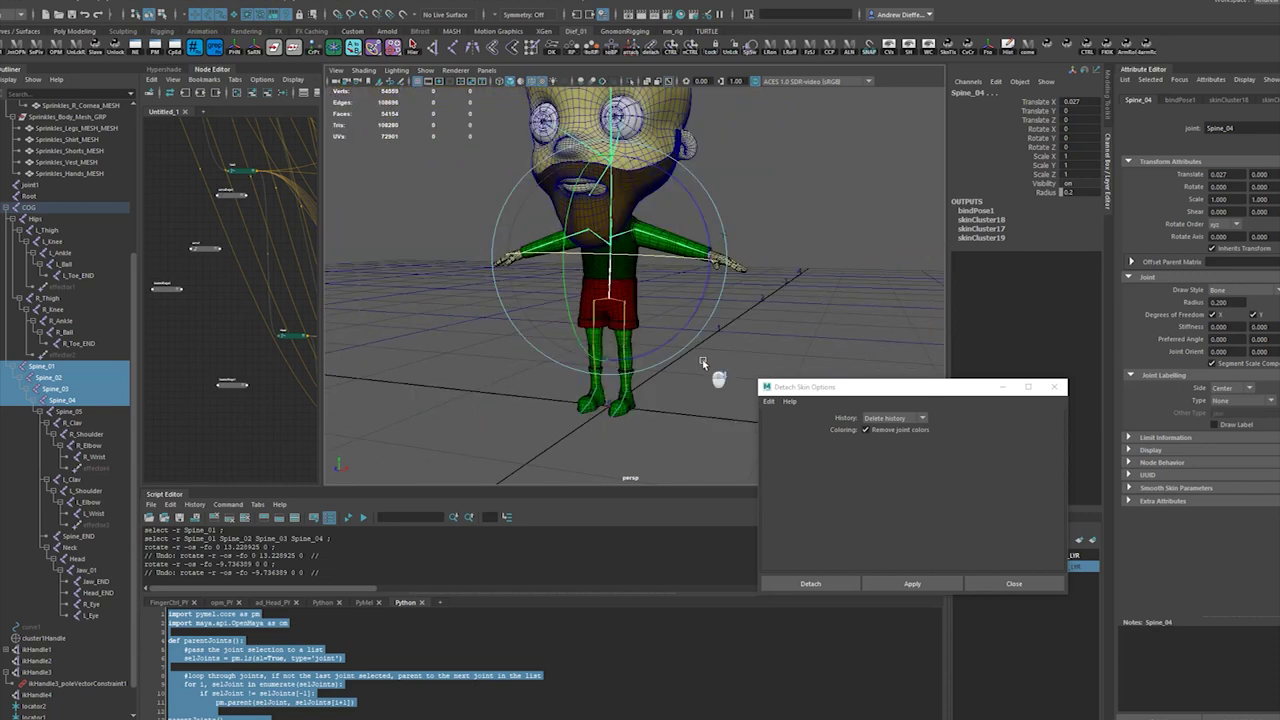
pyautogui.keyDown('alt'); pyautogui.moveTo(736, 241); pyautogui.dragTo(700, 336, button='middle'); pyautogui.keyUp('alt')
pyautogui.click(748, 237)
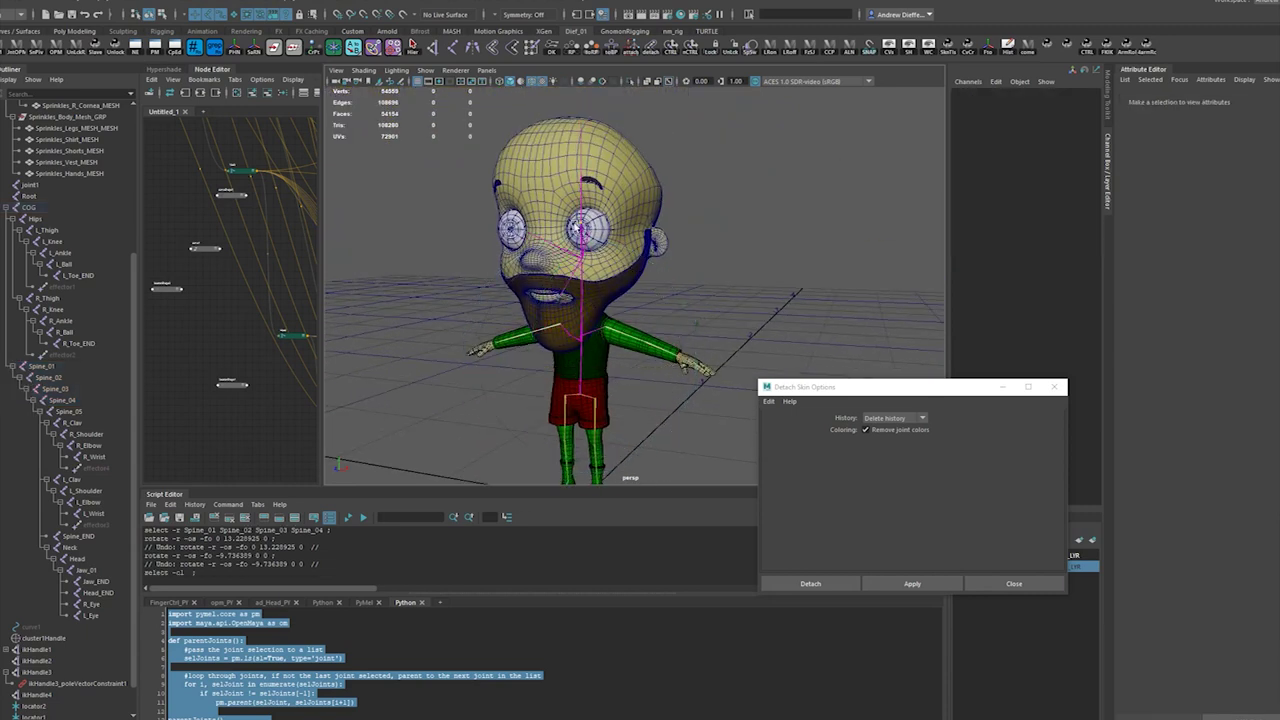
# - Test the Head joint by rotating it about -53.6 degrees and separately about -71 degrees in X, undoing each rotation
pyautogui.click(78, 560)
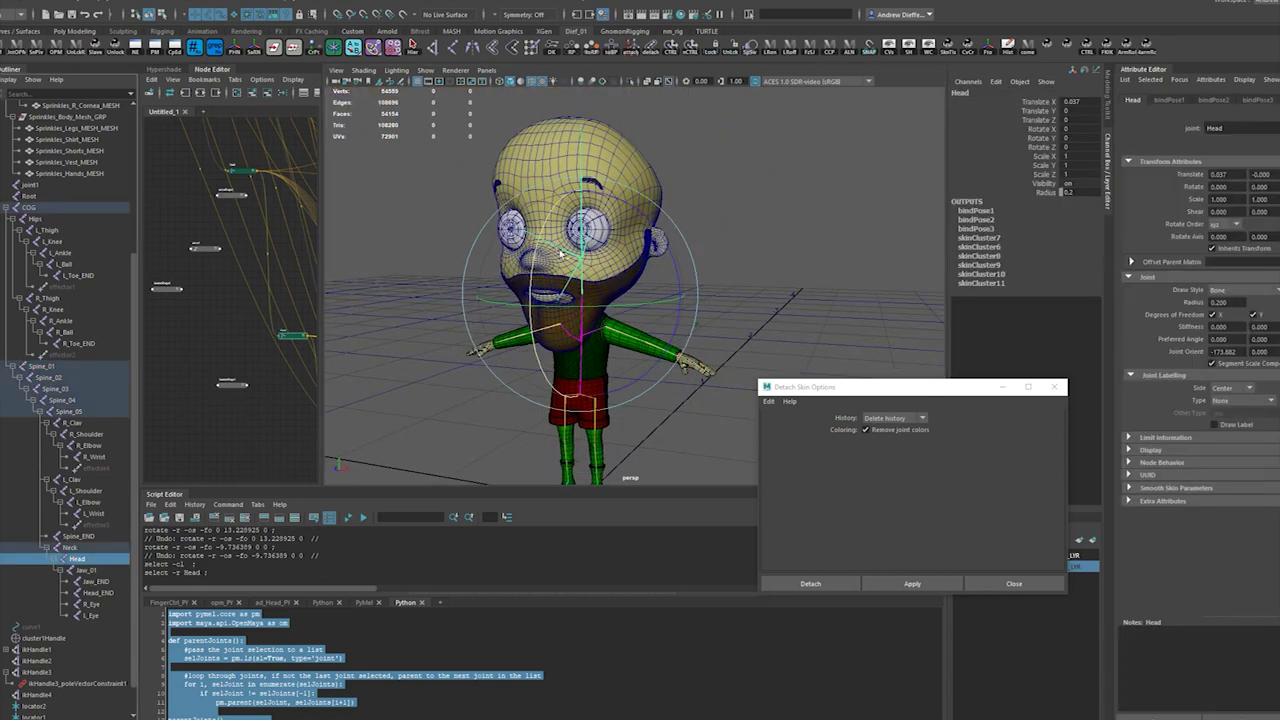
pyautogui.moveTo(535, 246); pyautogui.dragTo(466, 194)
pyautogui.hotkey('ctrl', 'z')
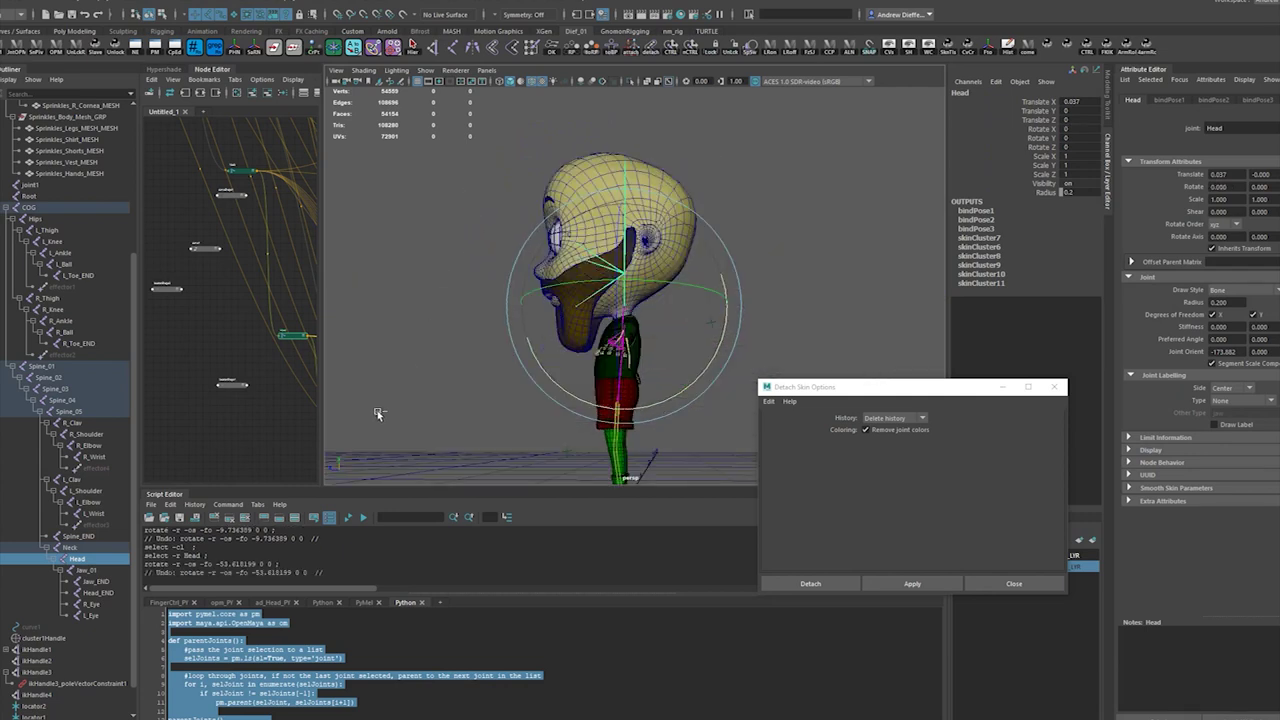
pyautogui.moveTo(520, 378); pyautogui.dragTo(503, 283)
pyautogui.hotkey('ctrl', 'z')
# - Test the Neck joint by rotating it about -69.1 degrees and separately about -8.8 degrees in Y, undo both and deselect
pyautogui.click(70, 547)
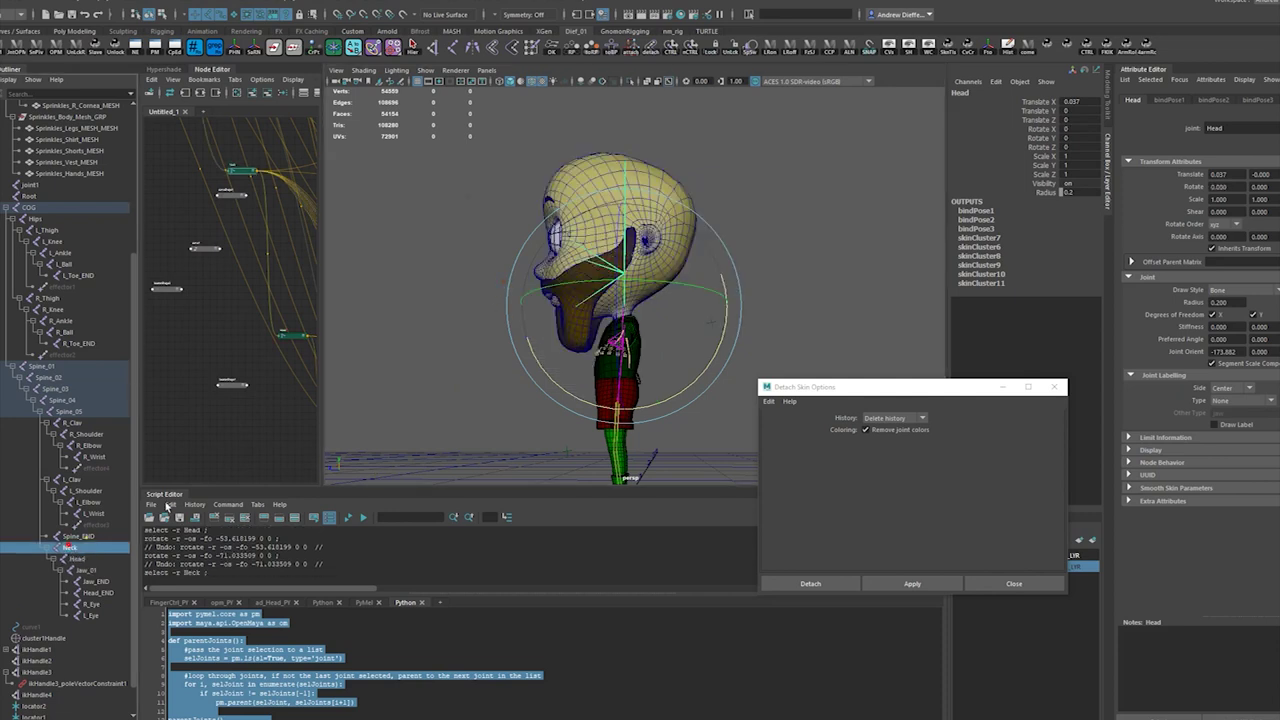
pyautogui.moveTo(556, 403); pyautogui.dragTo(519, 294)
pyautogui.hotkey('ctrl', 'z')
pyautogui.keyDown('alt'); pyautogui.moveTo(532, 343); pyautogui.dragTo(651, 354, button='right'); pyautogui.keyUp('alt')
pyautogui.keyDown('alt'); pyautogui.moveTo(612, 430); pyautogui.dragTo(606, 357, button='middle'); pyautogui.keyUp('alt')
pyautogui.keyDown('alt'); pyautogui.moveTo(606, 360); pyautogui.dragTo(750, 344); pyautogui.keyUp('alt')
pyautogui.click(776, 342)
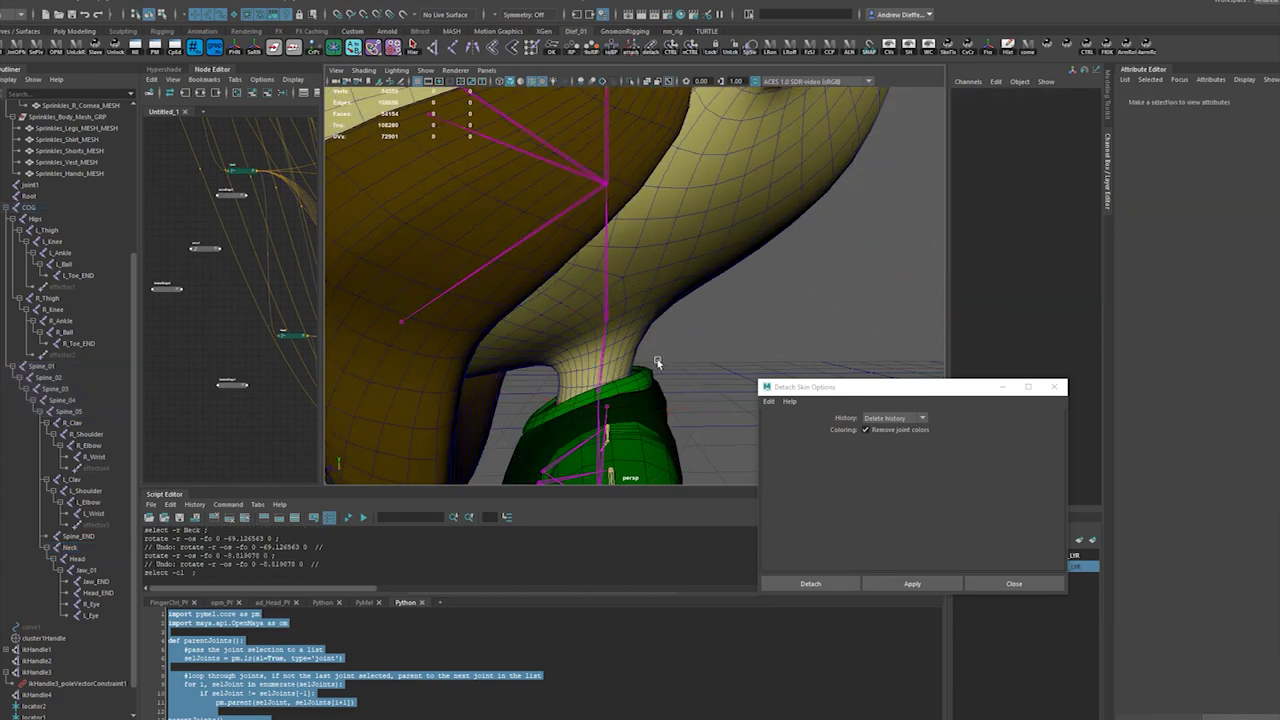
pyautogui.keyDown('alt'); pyautogui.moveTo(706, 374); pyautogui.dragTo(754, 369); pyautogui.keyUp('alt')
pyautogui.keyDown('alt'); pyautogui.moveTo(754, 369); pyautogui.dragTo(737, 314, button='middle'); pyautogui.keyUp('alt')
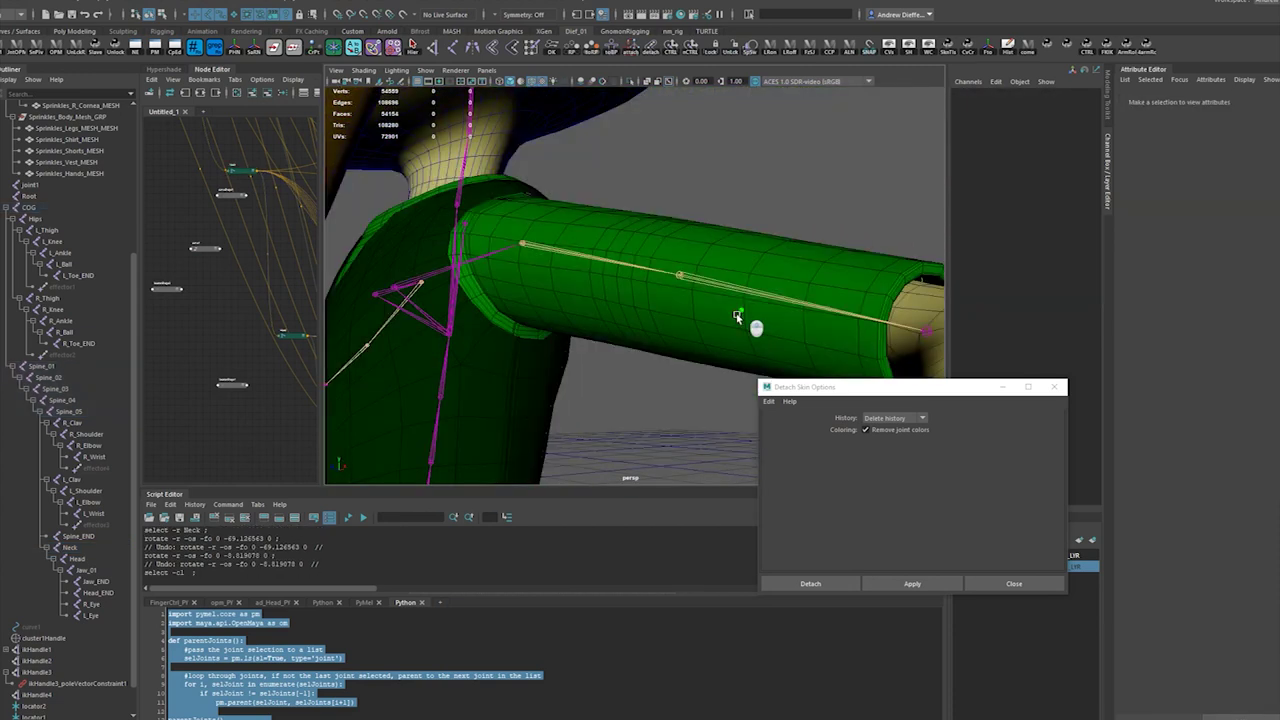
pyautogui.keyDown('alt'); pyautogui.moveTo(737, 314); pyautogui.dragTo(690, 310, button='right'); pyautogui.keyUp('alt')
pyautogui.keyDown('alt'); pyautogui.moveTo(689, 312); pyautogui.dragTo(714, 361); pyautogui.keyUp('alt')
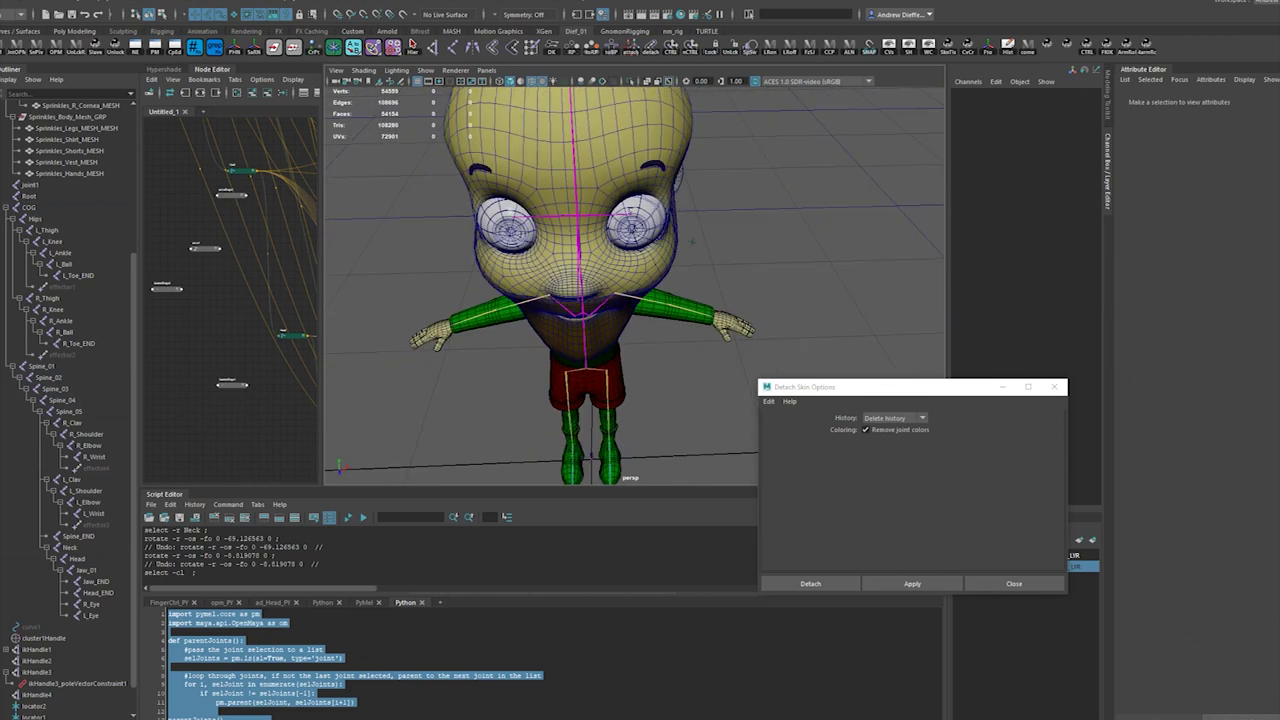
pyautogui.keyDown('alt'); pyautogui.moveTo(560, 386); pyautogui.dragTo(585, 376); pyautogui.keyUp('alt')
pyautogui.keyDown('alt'); pyautogui.moveTo(585, 376); pyautogui.dragTo(574, 376, button='right'); pyautogui.keyUp('alt')
pyautogui.keyDown('alt'); pyautogui.moveTo(668, 404); pyautogui.dragTo(655, 400); pyautogui.keyUp('alt')
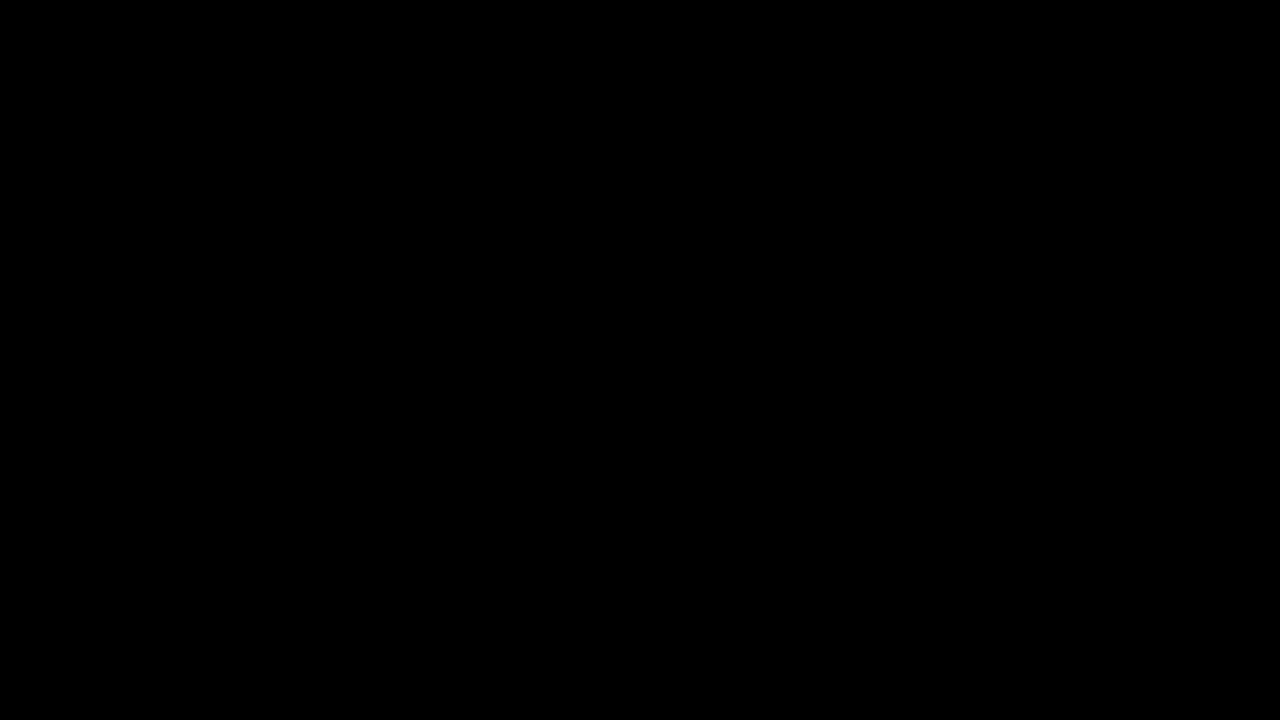